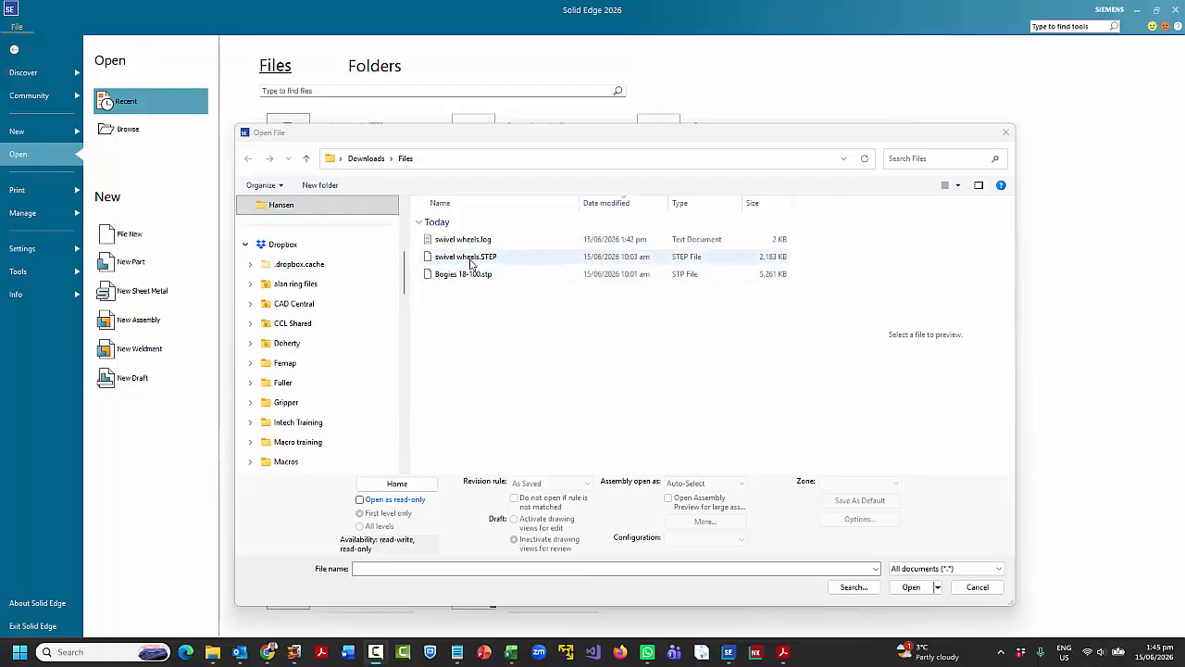
Open swivel wheels.STEP from the Files folder using the ISO metric part template.
click(466, 264)
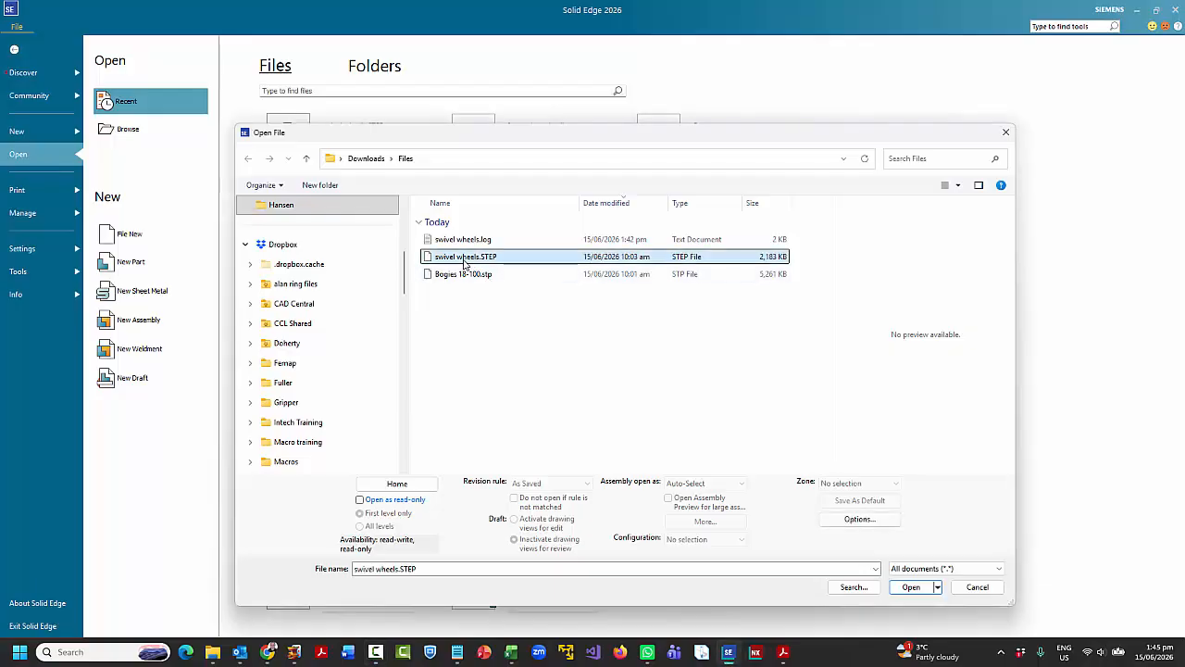
click(911, 589)
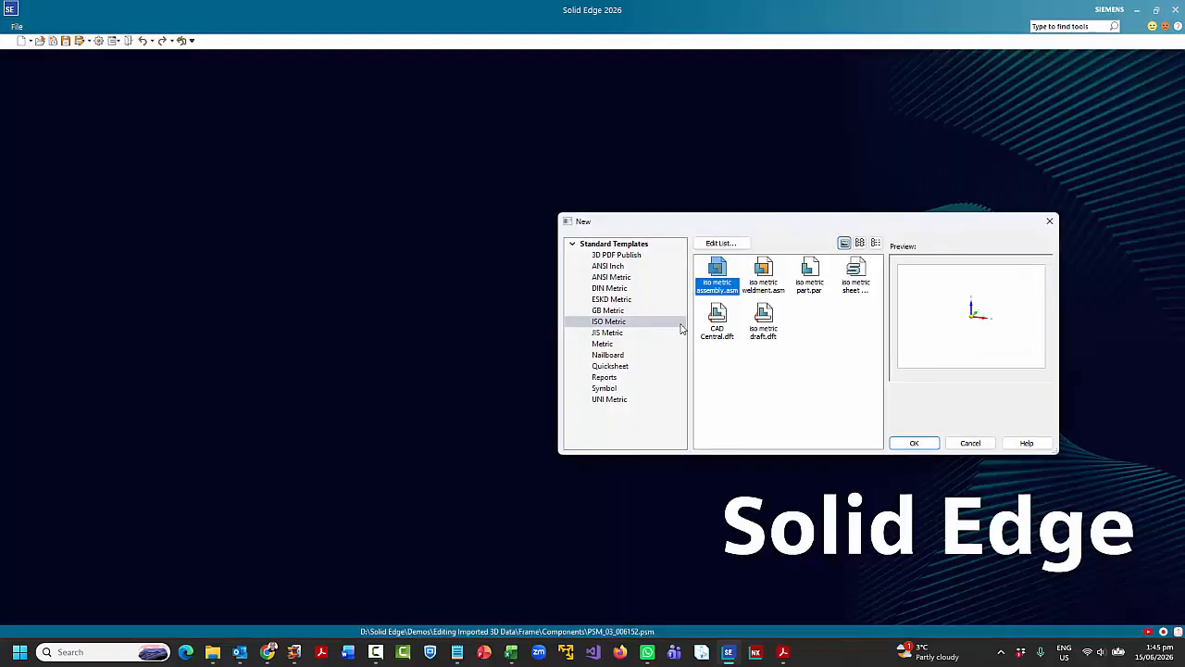
double_click(810, 272)
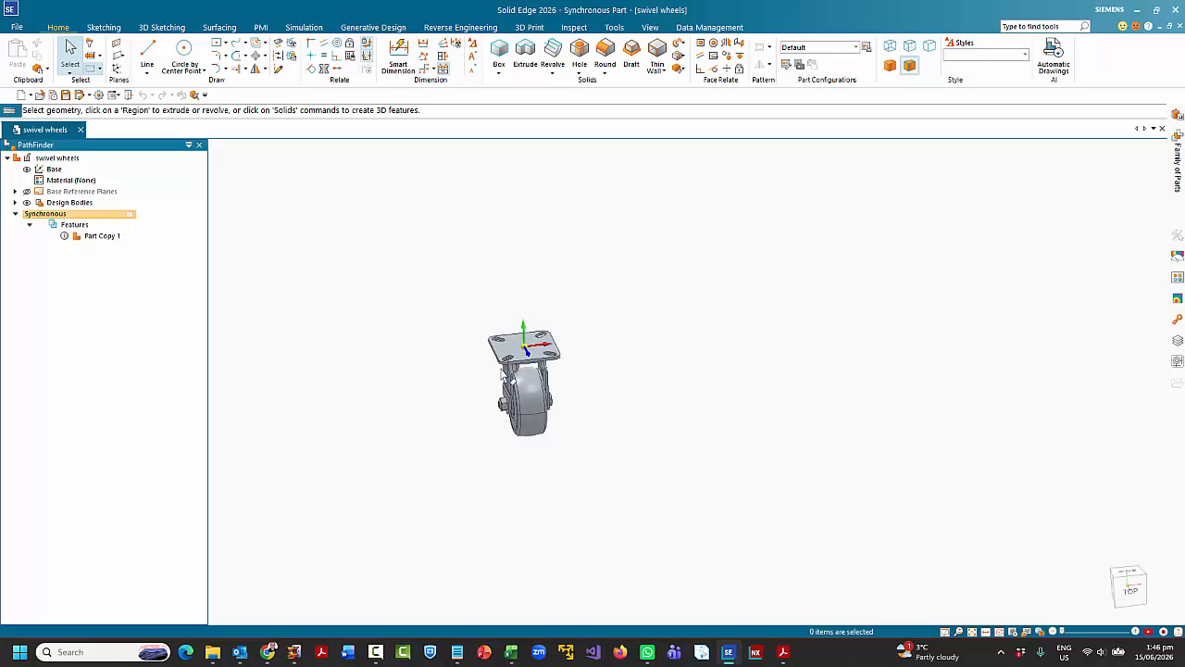
Optimize the imported caster body and review the cylinder row in the optimization report before closing it.
scroll(442, 370, up, 2)
middle_drag(435, 356, 288, 316)
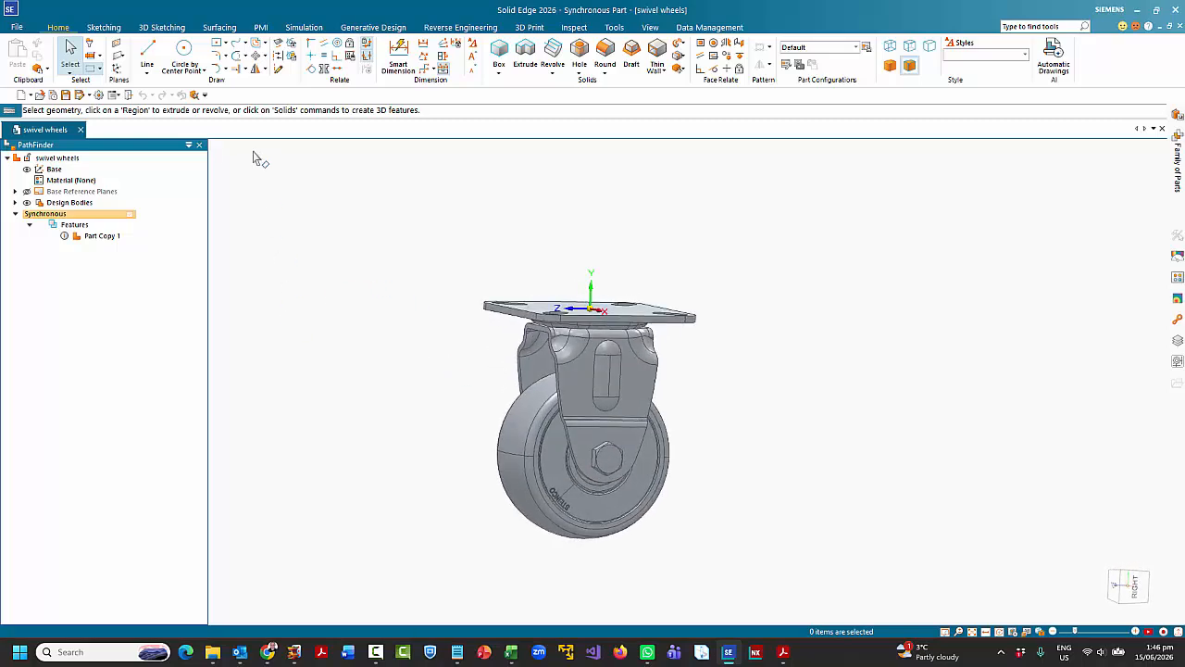
click(576, 28)
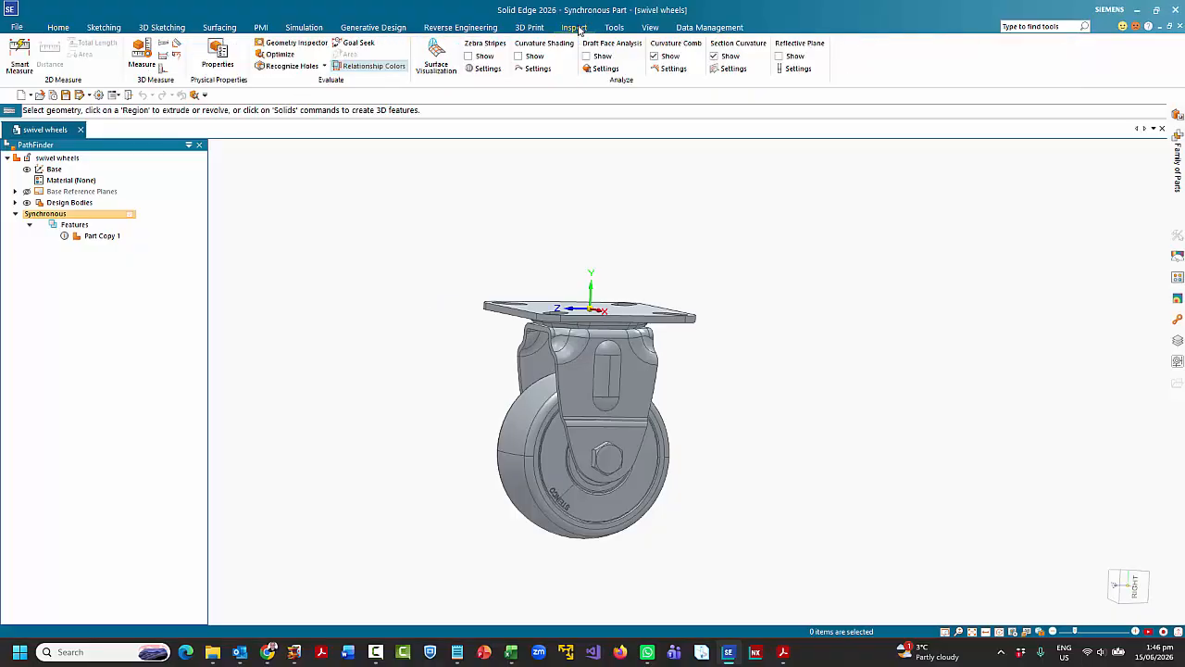
click(280, 55)
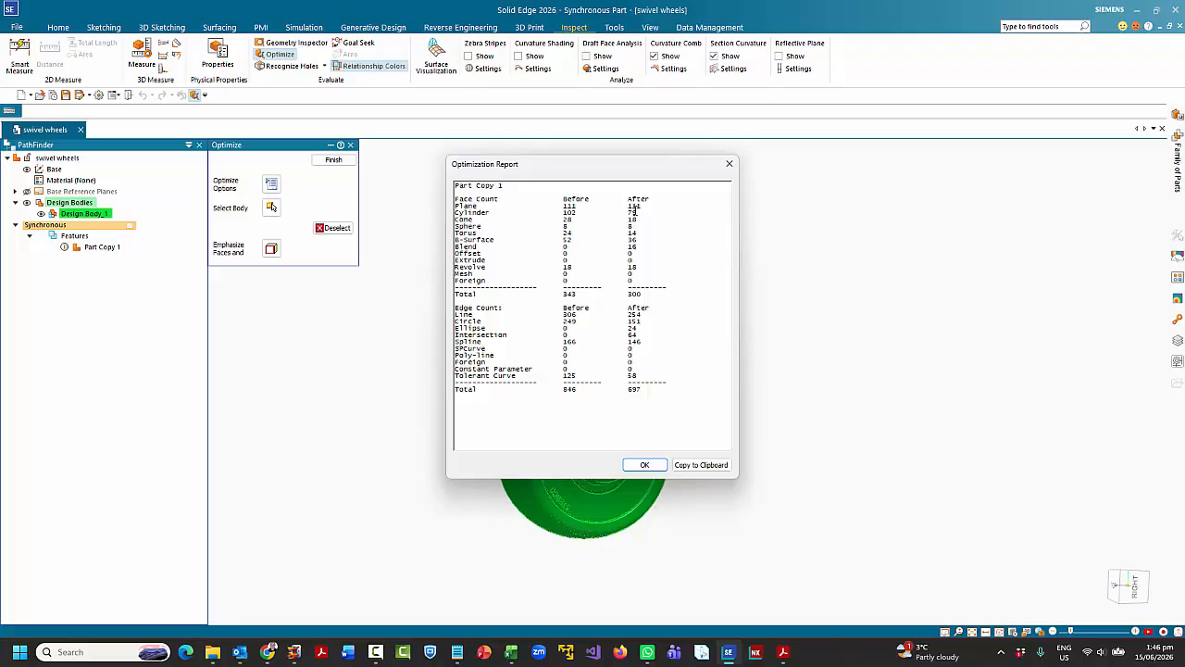
drag(647, 213, 454, 213)
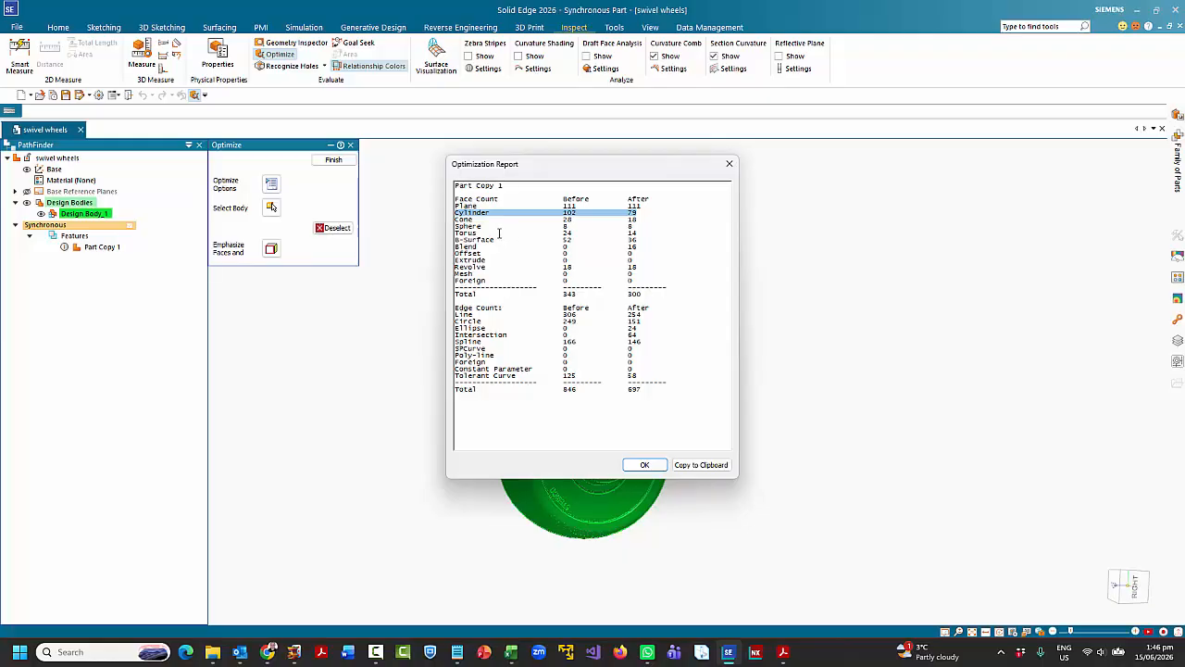
click(644, 465)
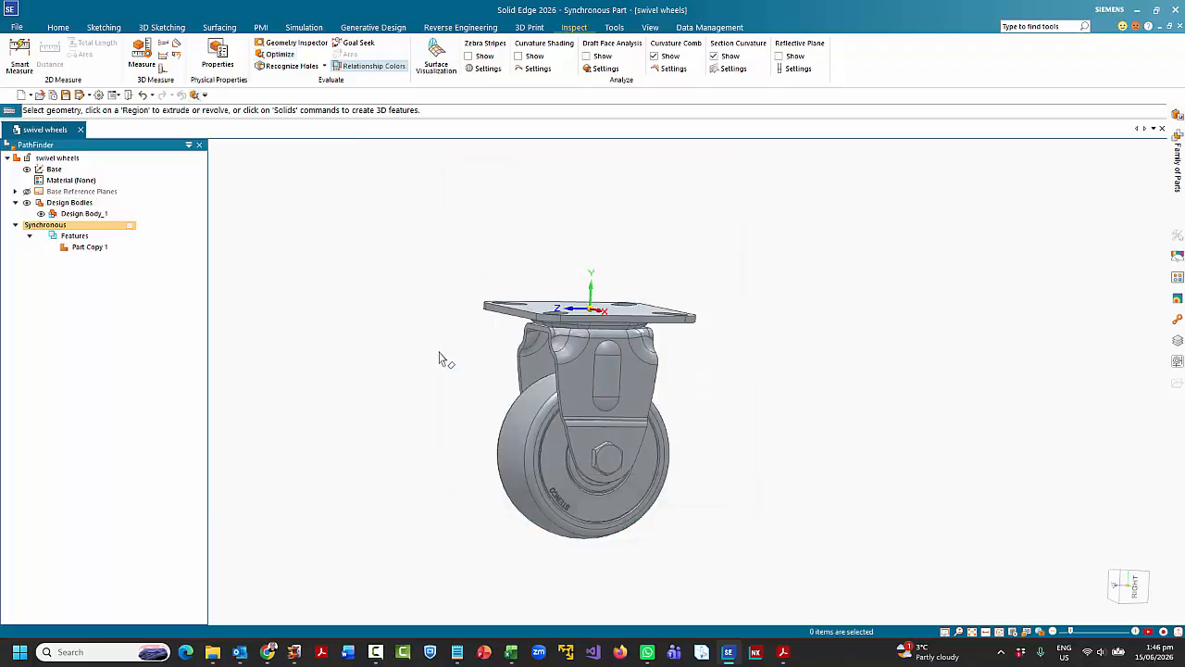
Measure the sheet thickness along the short edge of the wheel bracket.
middle_drag(438, 359, 496, 315)
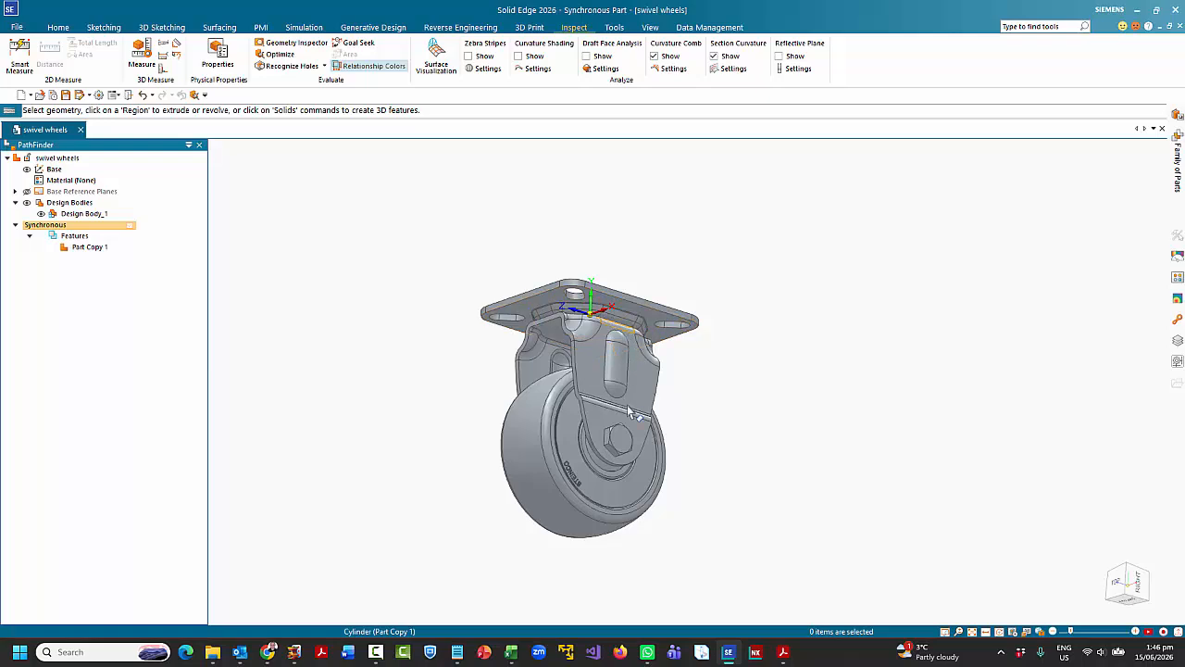
middle_drag(786, 387, 812, 451)
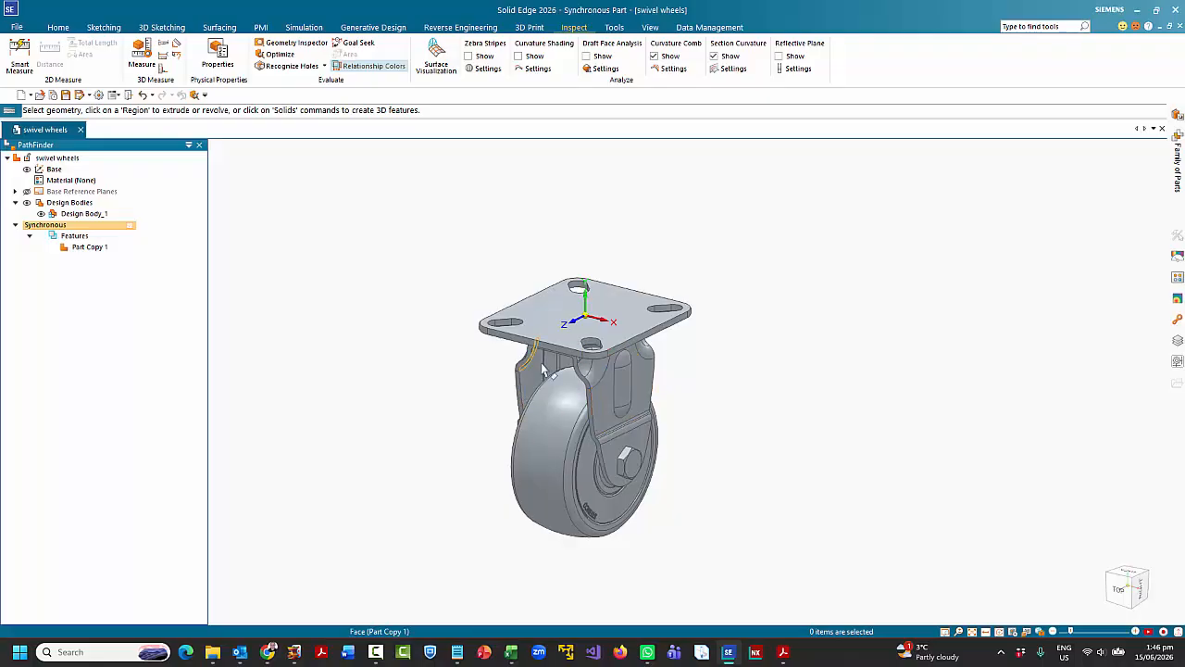
scroll(705, 375, up, 5)
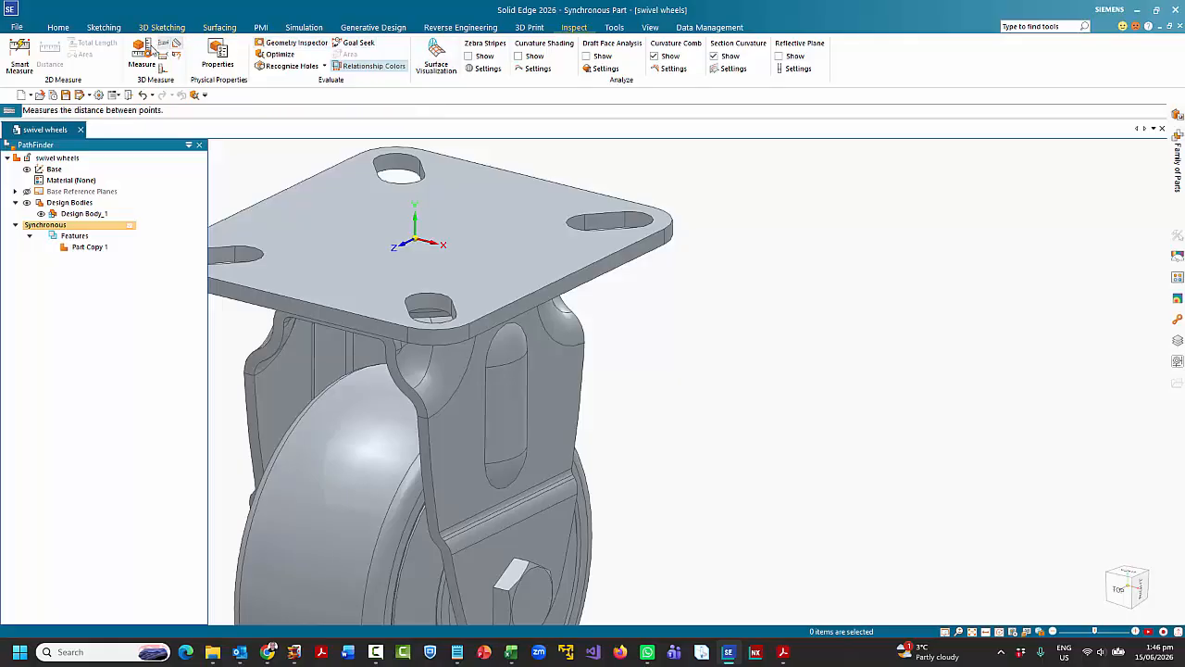
click(423, 419)
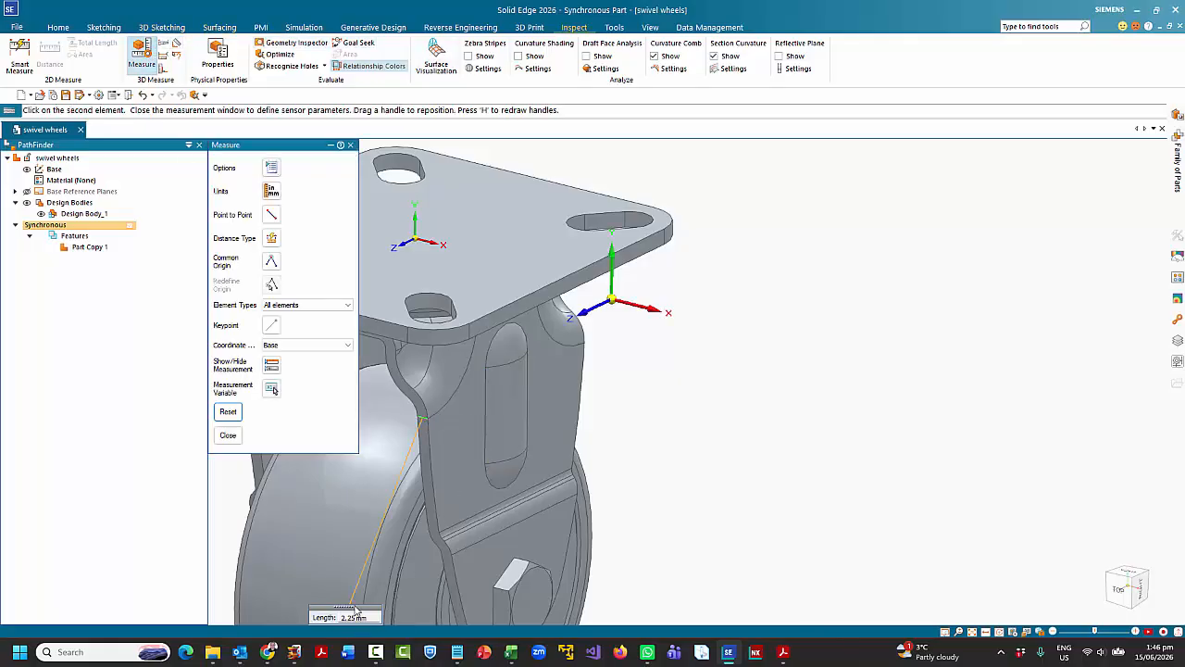
drag(356, 612, 699, 387)
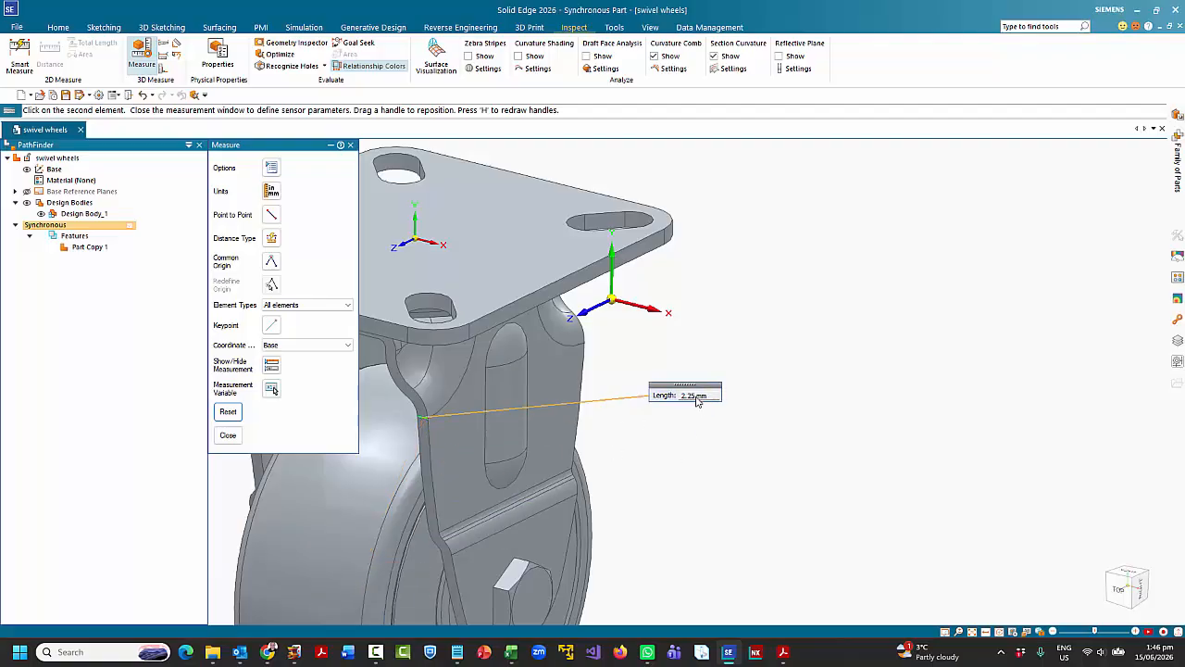
key(Escape)
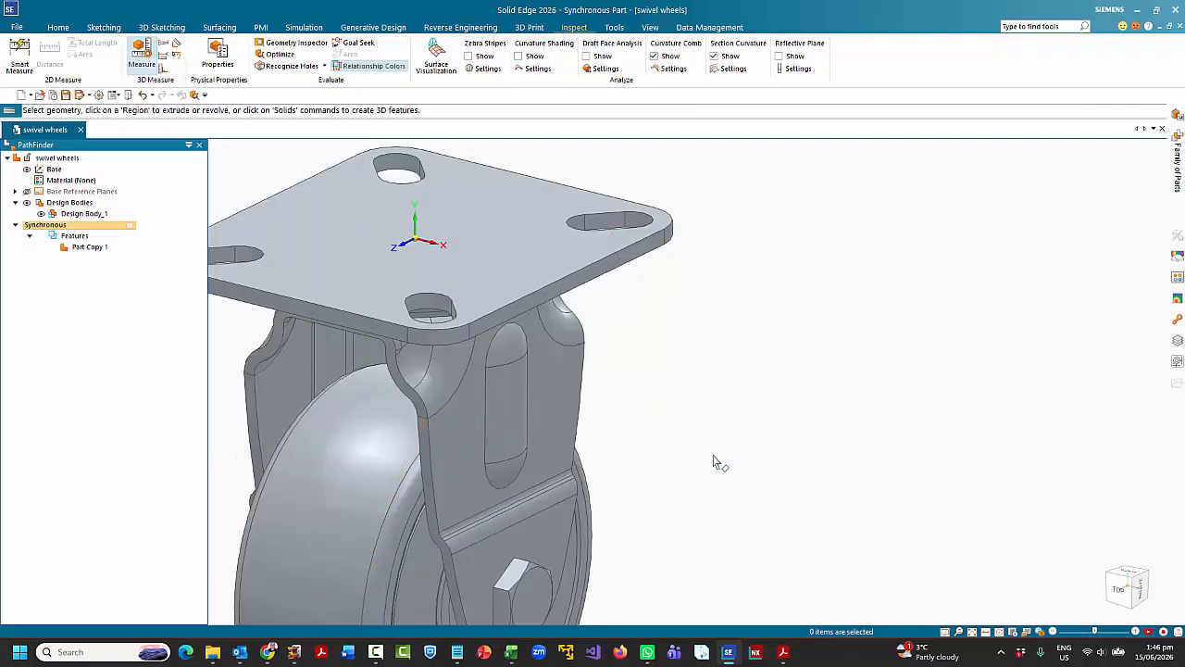
Select the bracket's inner side face in Selection Manager mode and extend the selection with Tangent Chain.
scroll(817, 451, down, 3)
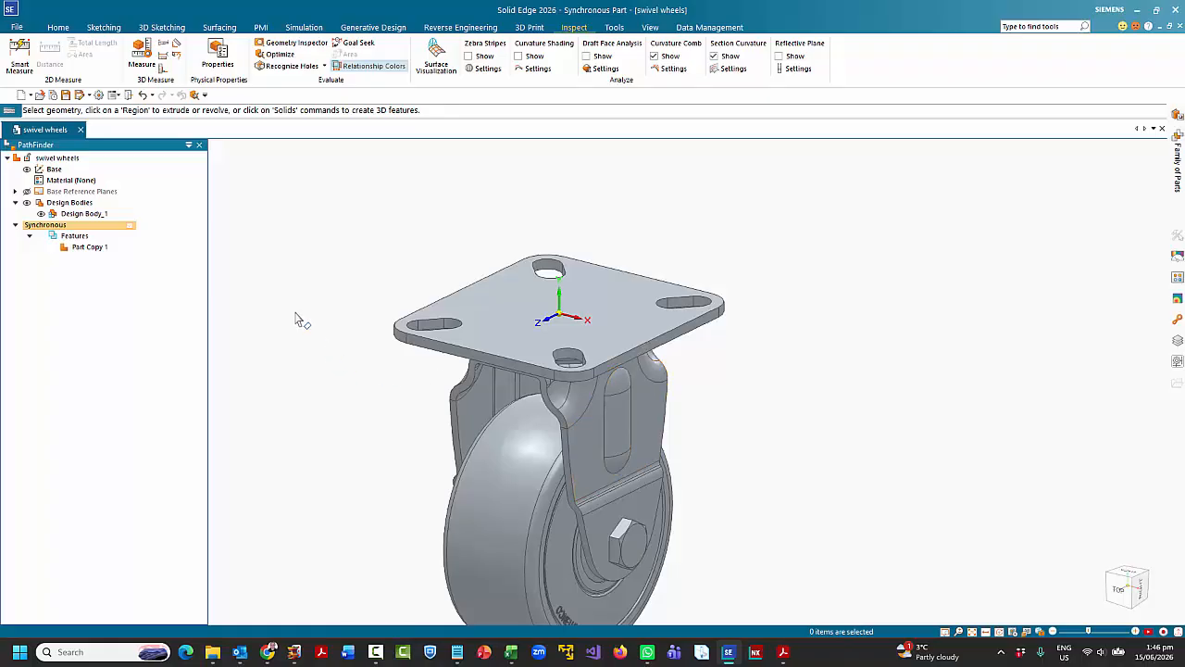
click(58, 28)
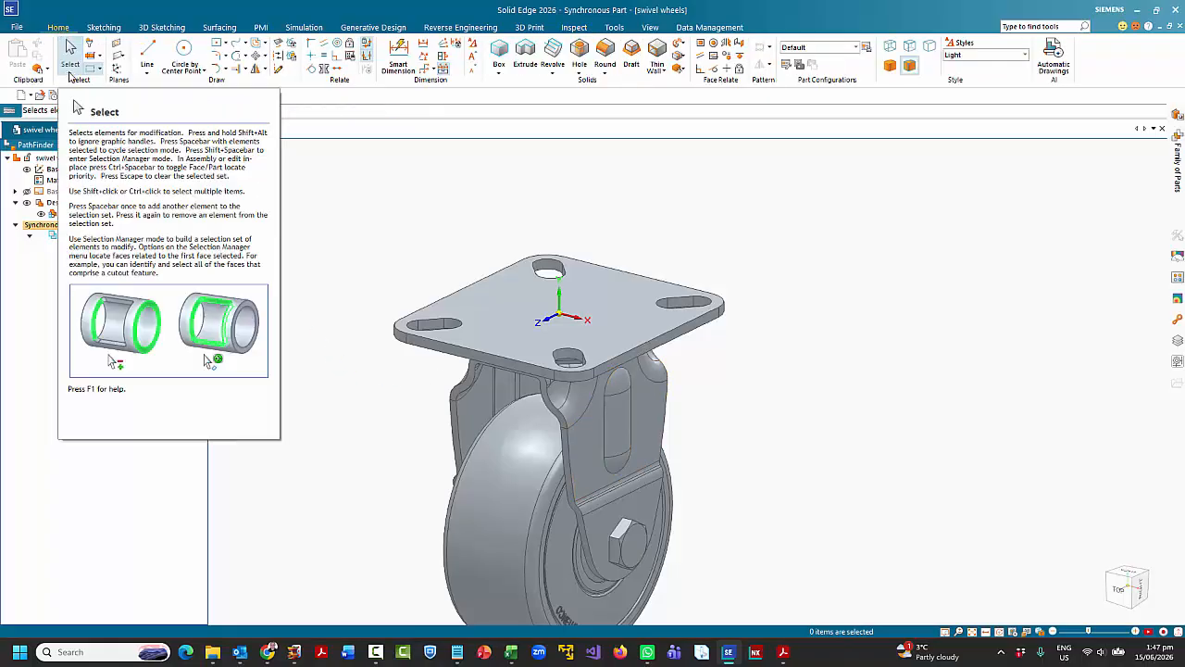
click(70, 72)
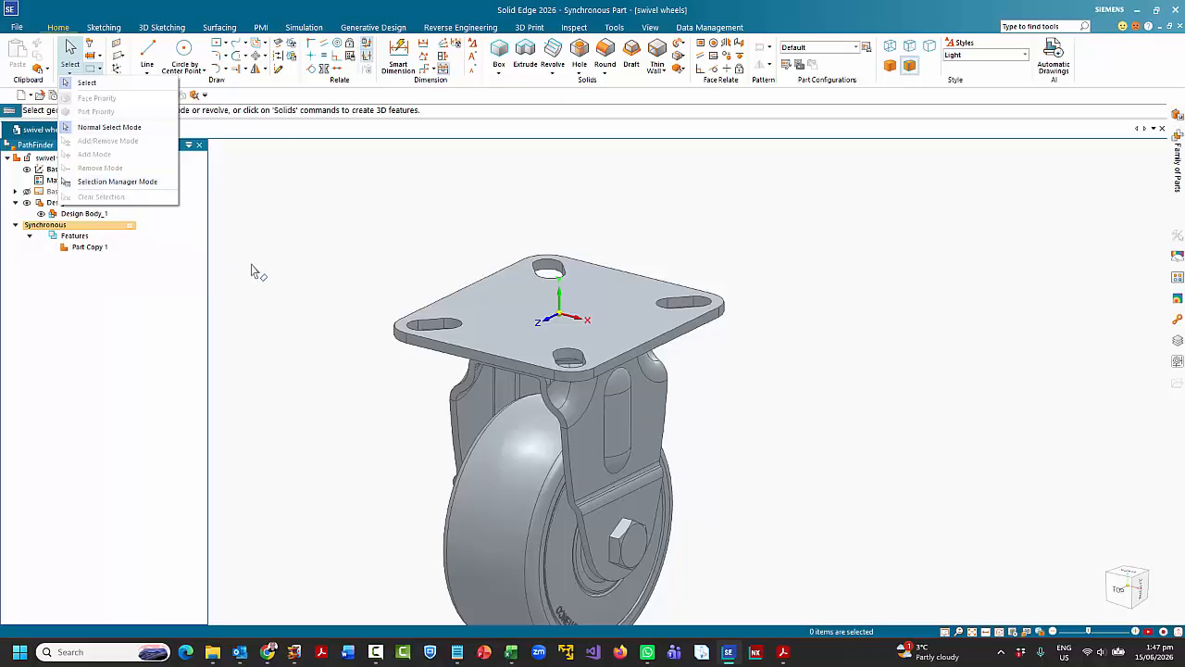
click(290, 356)
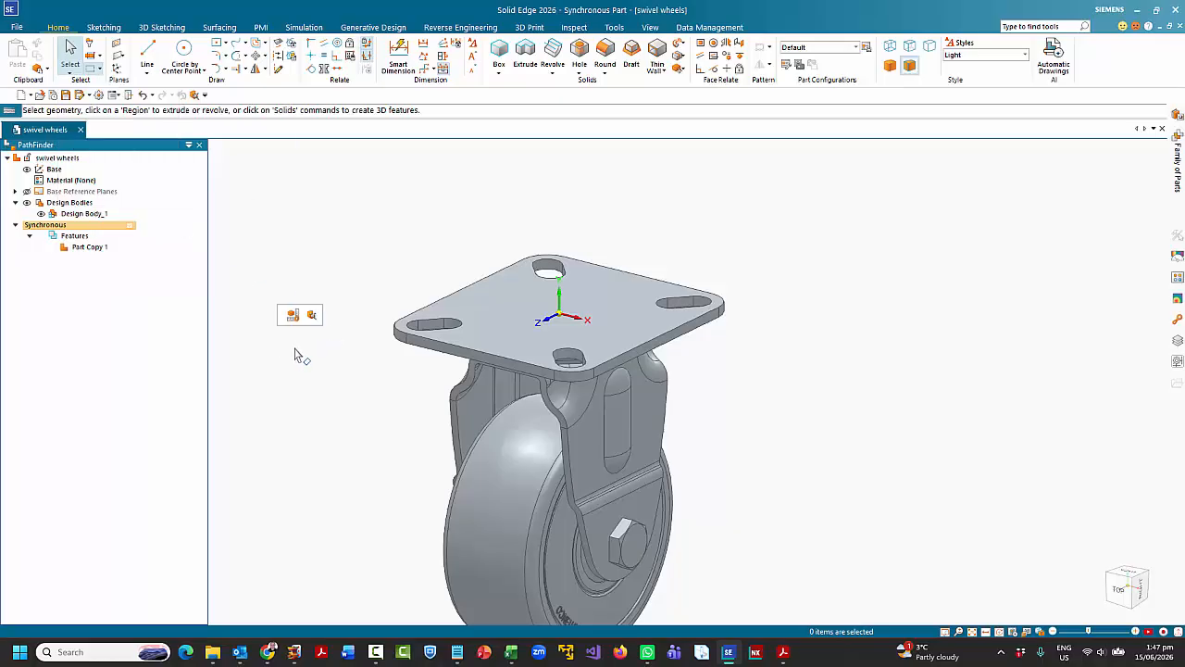
key(shift+space)
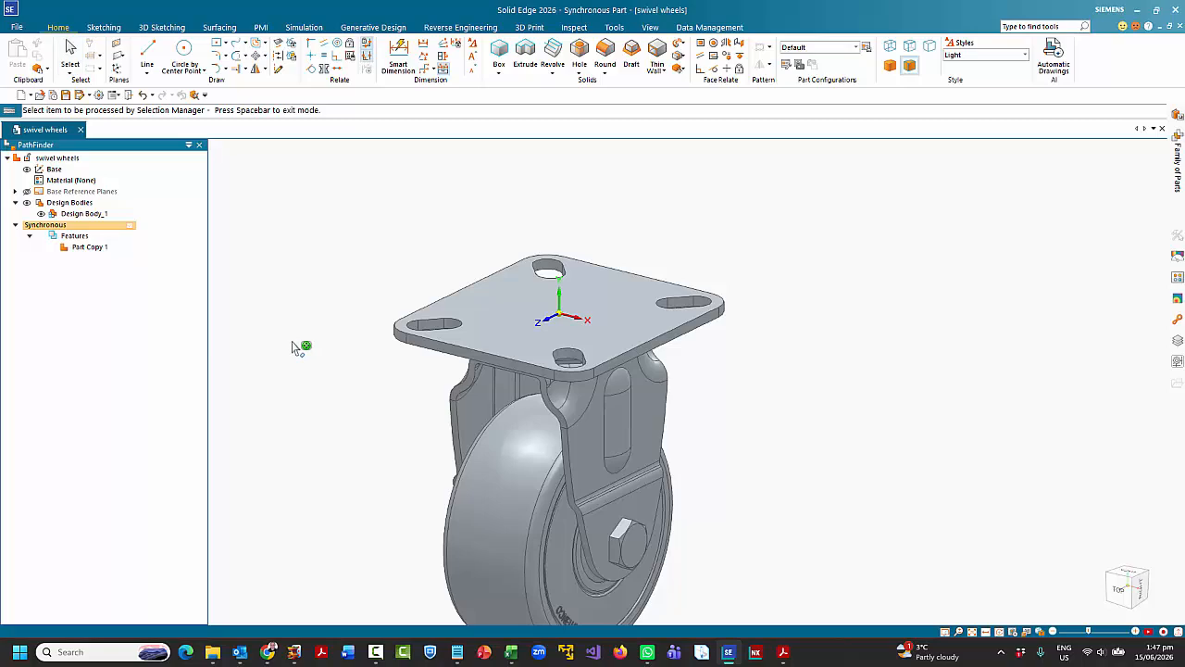
click(439, 410)
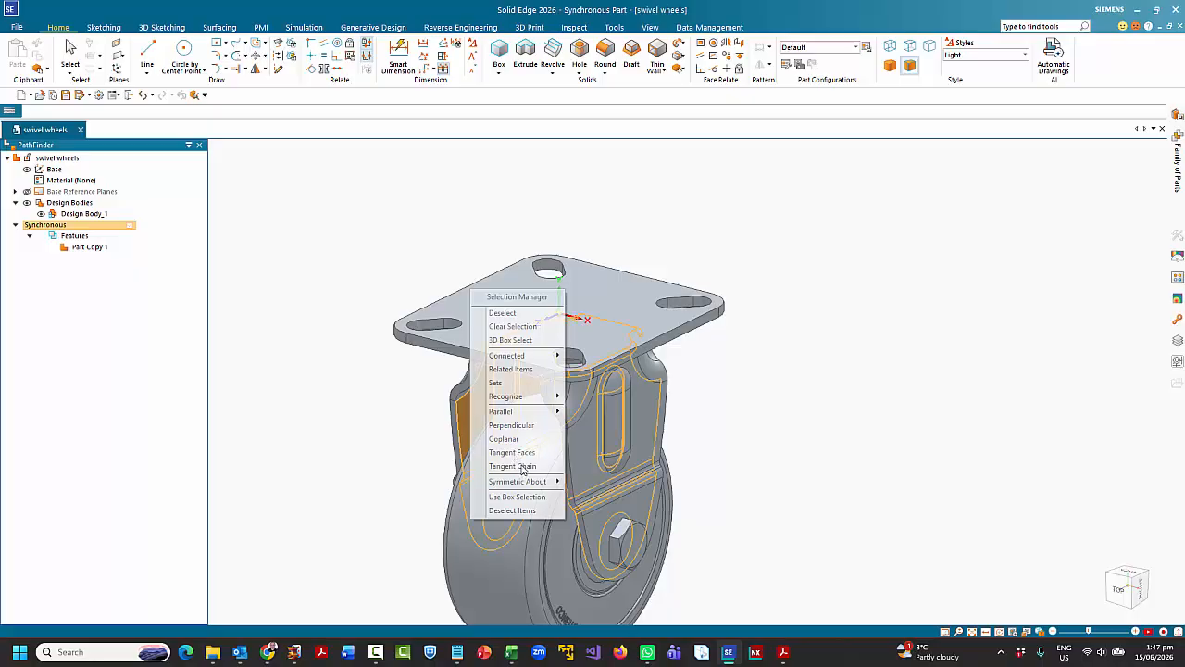
click(512, 465)
scroll(371, 445, up, 3)
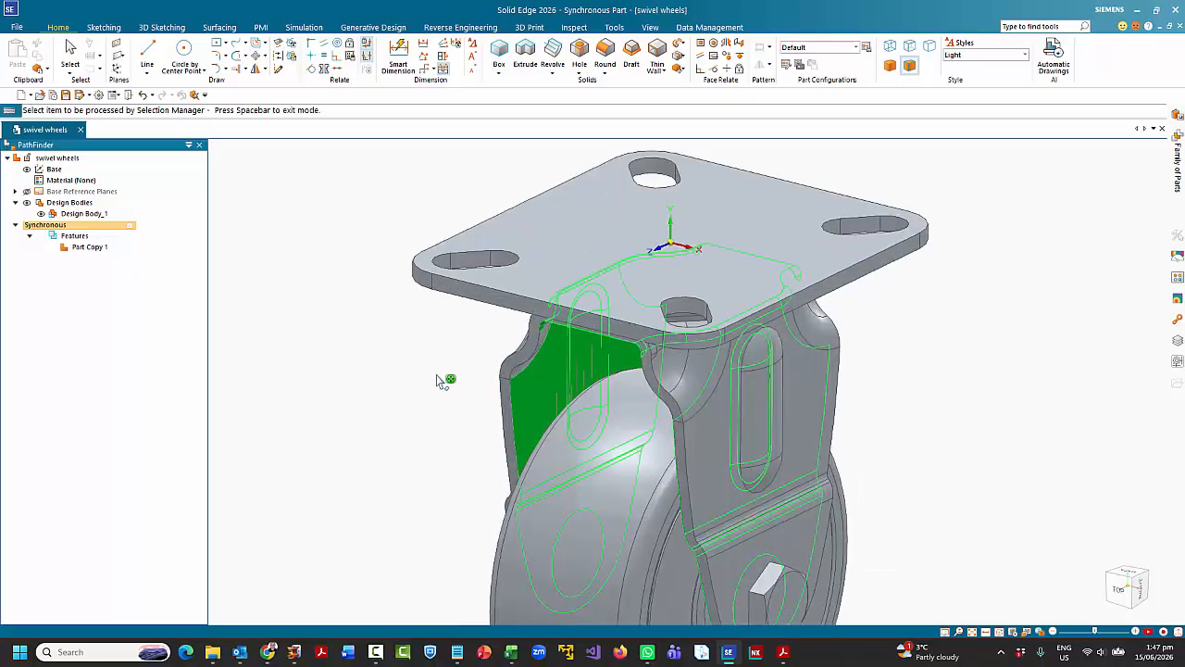
middle_drag(437, 374, 462, 344)
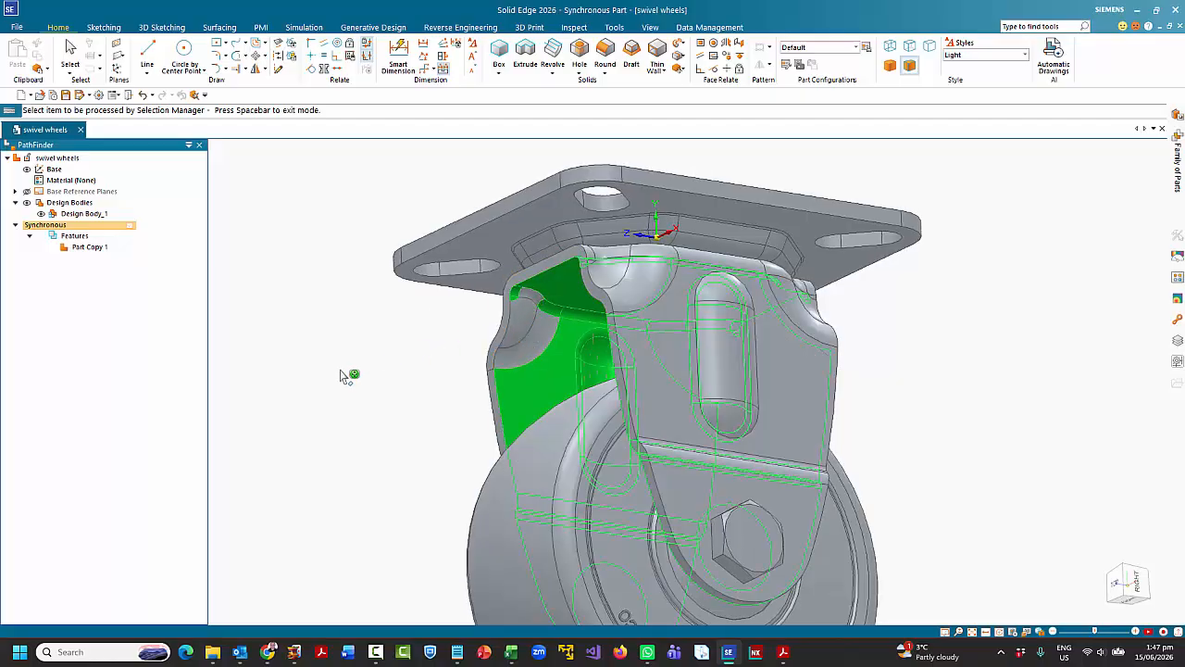
key(space)
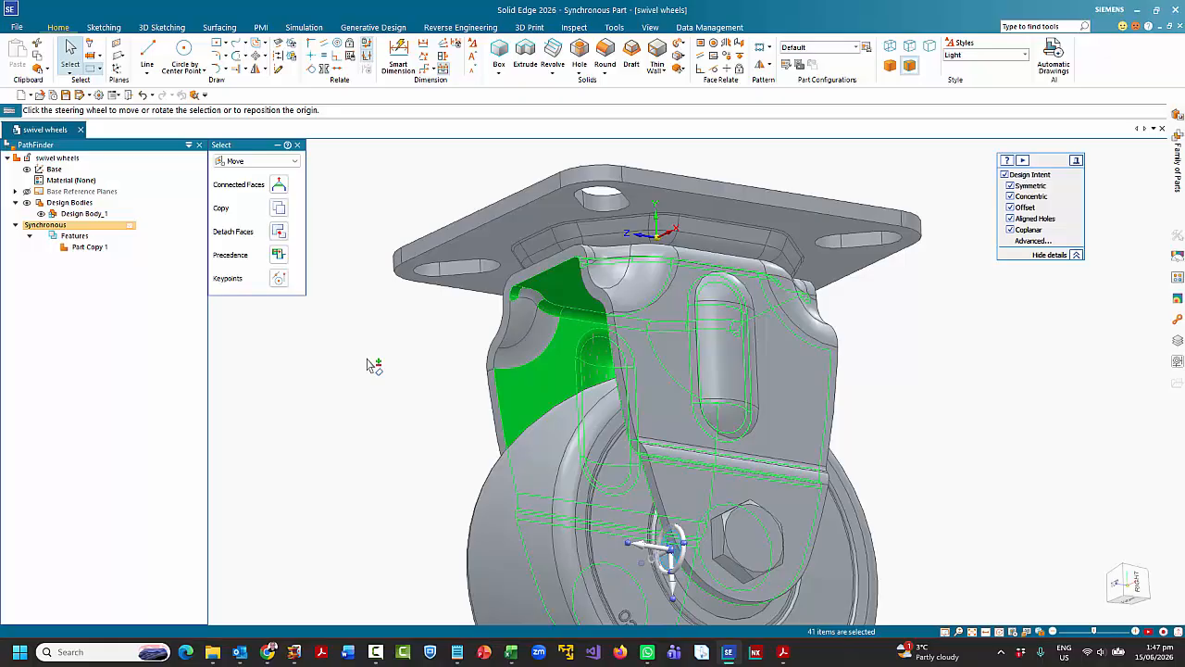
Add the unselected faces of both inner corner recesses on the bracket's nut-side leg to the selection.
click(527, 295)
click(524, 302)
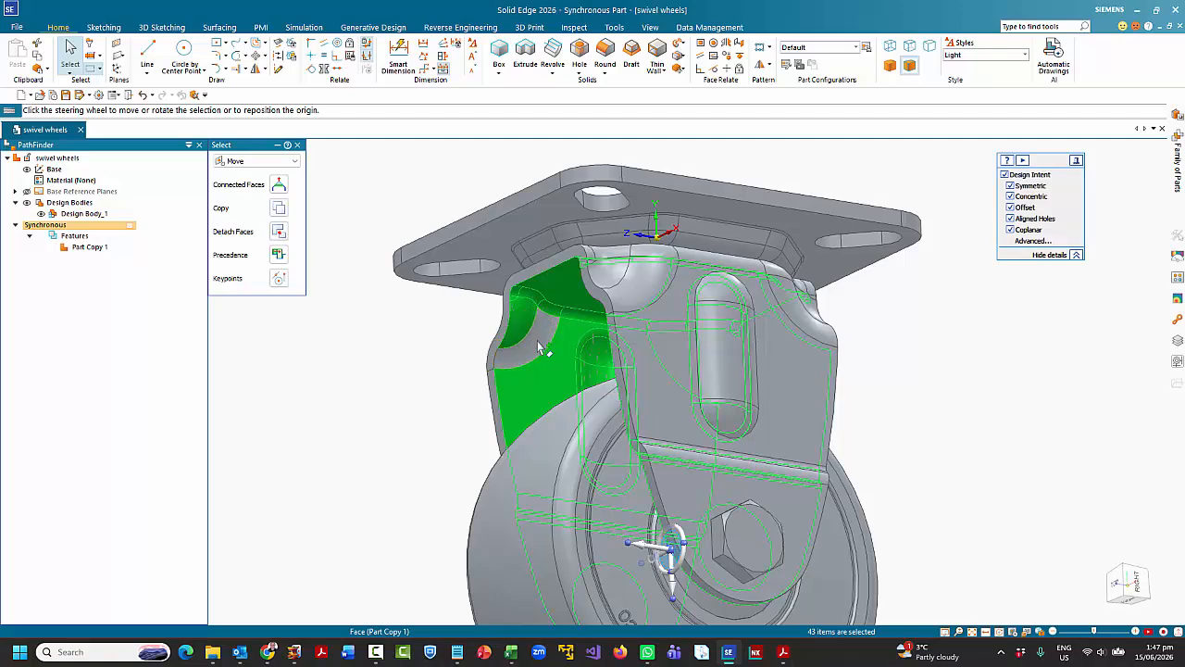
click(539, 343)
middle_drag(811, 353, 694, 361)
click(960, 318)
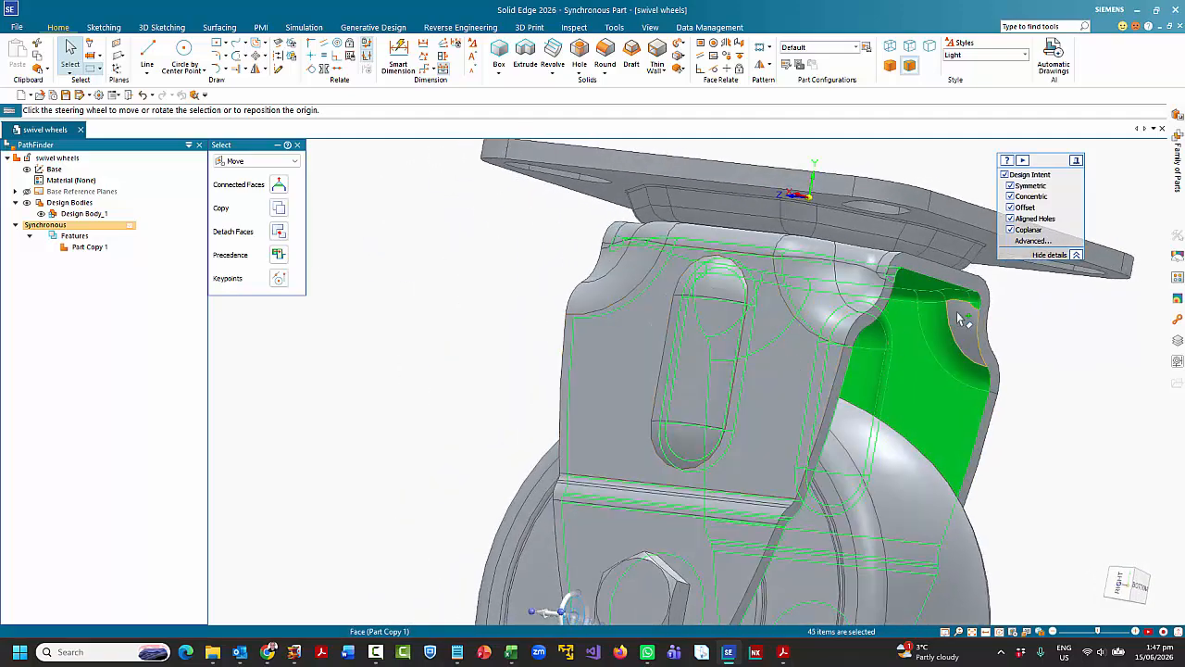
click(963, 352)
Add the unselected faces of both inner corner recesses on the bracket's bolt-head-side leg to the selection.
middle_drag(1064, 348, 691, 280)
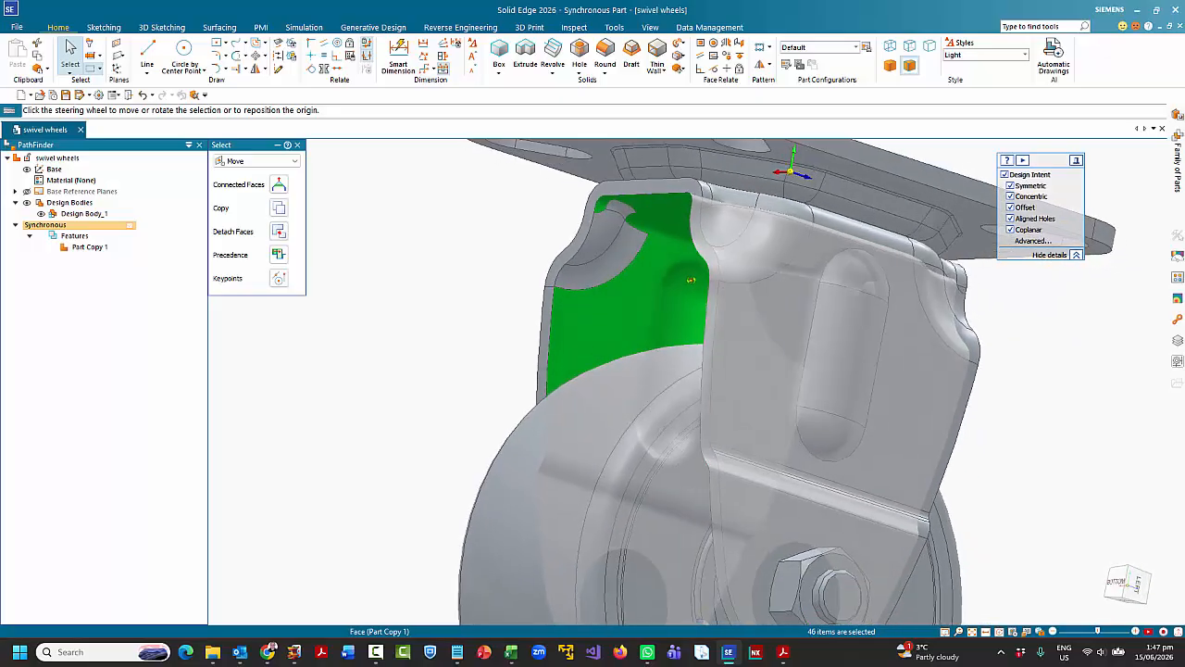
scroll(689, 280, down, 2)
click(629, 222)
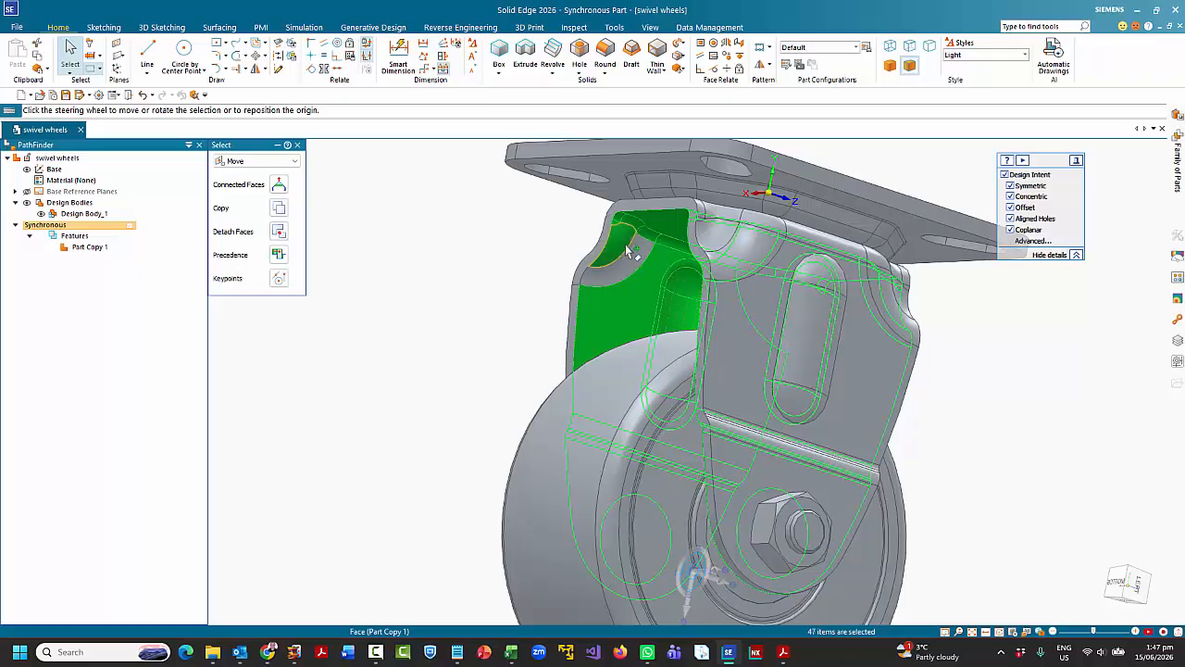
click(625, 245)
click(590, 274)
middle_drag(1054, 360, 912, 333)
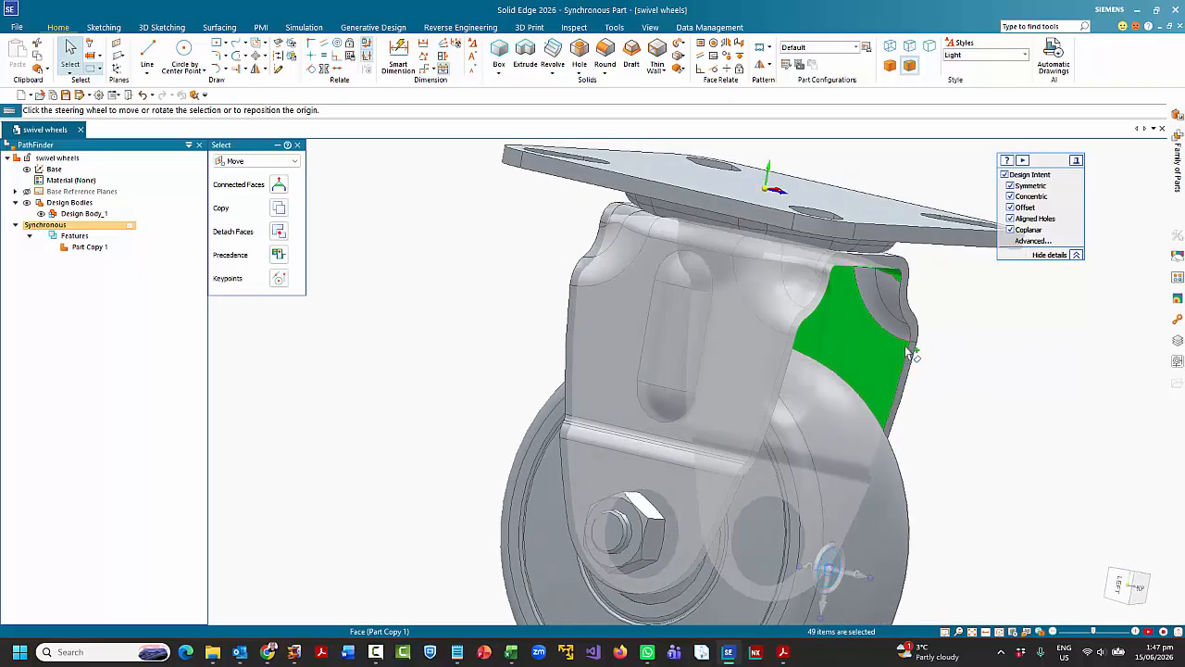
click(894, 295)
click(896, 296)
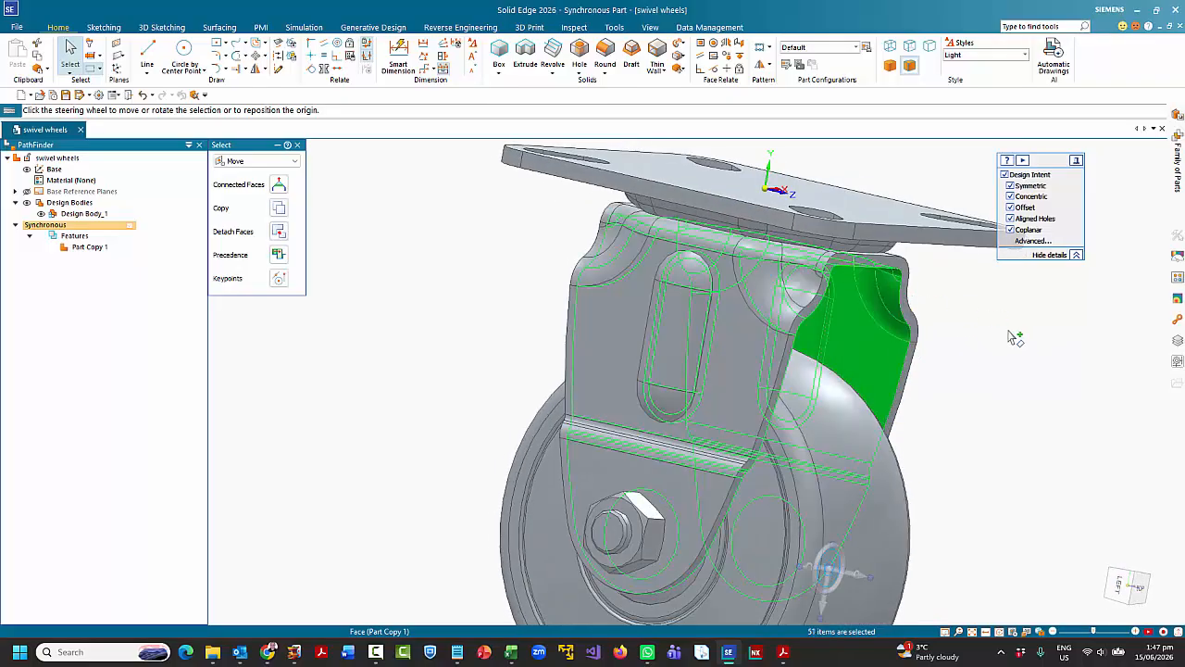
Copy the selected inner bracket faces and create a new synchronous part from the iso metric part.par template.
mouse_move(1017, 339)
middle_down()
mouse_move(894, 339)
mouse_move(926, 336)
mouse_move(913, 338)
middle_up()
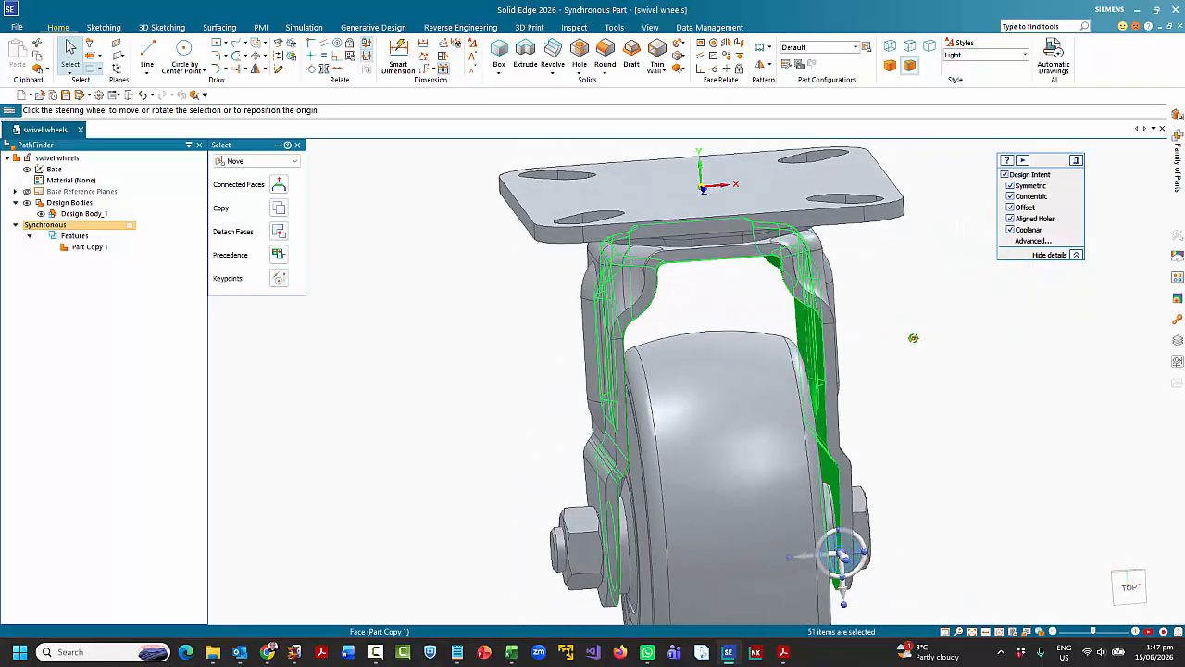
middle_click(908, 339)
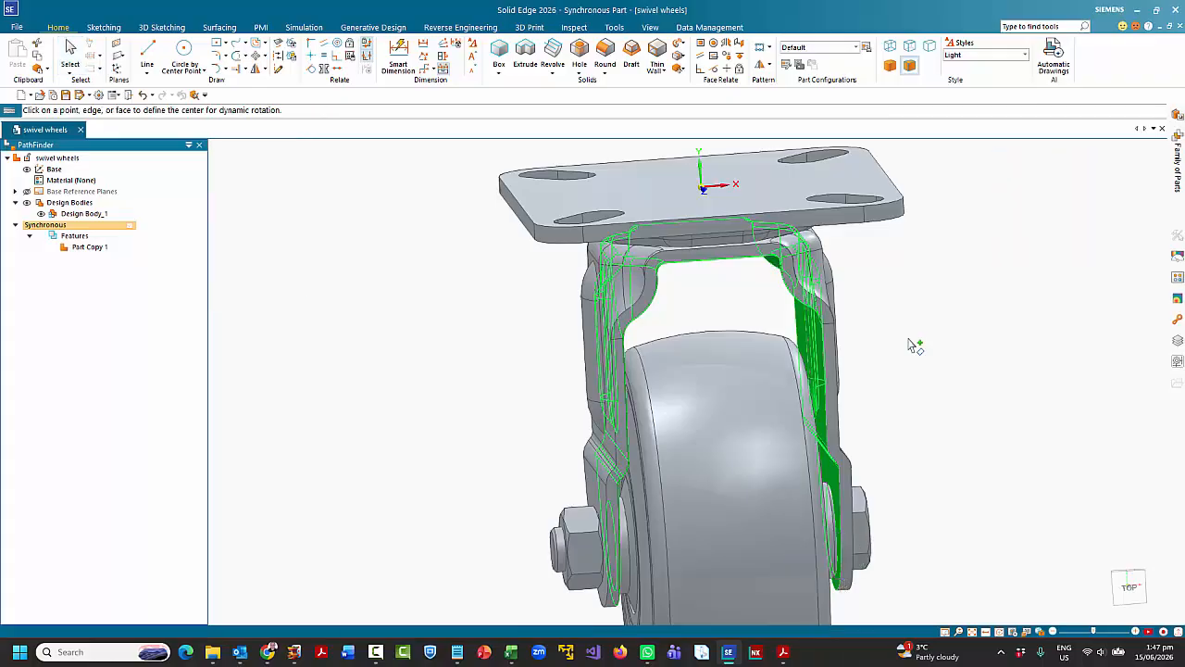
key(Escape)
key(Escape)
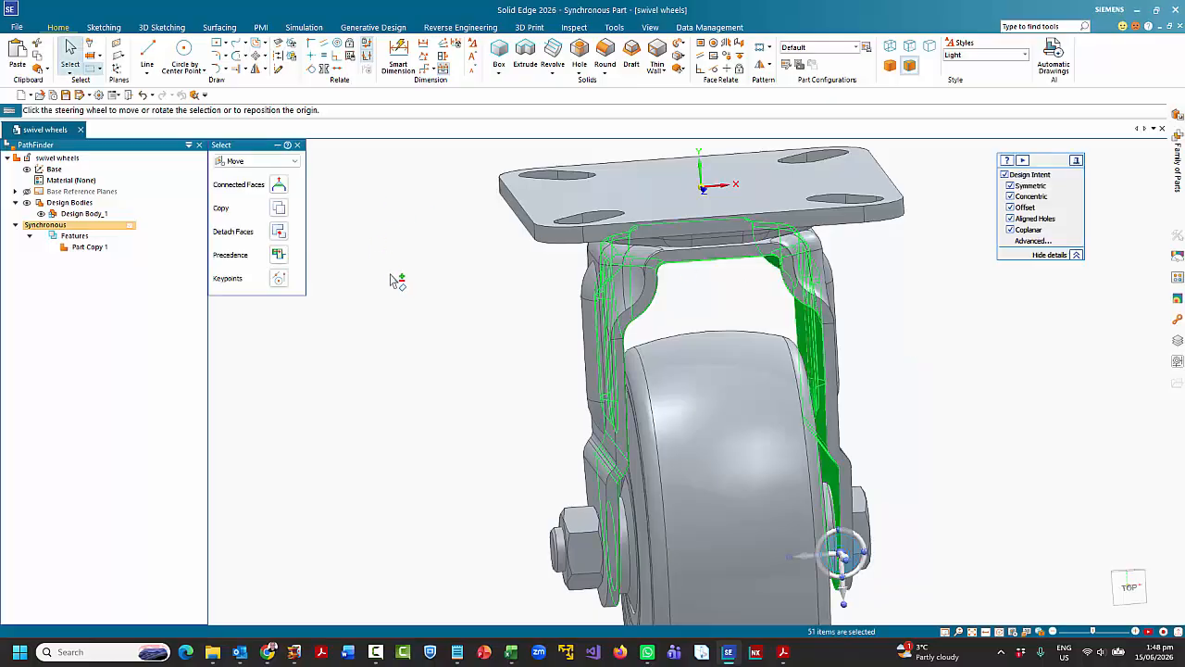
key(ctrl+n)
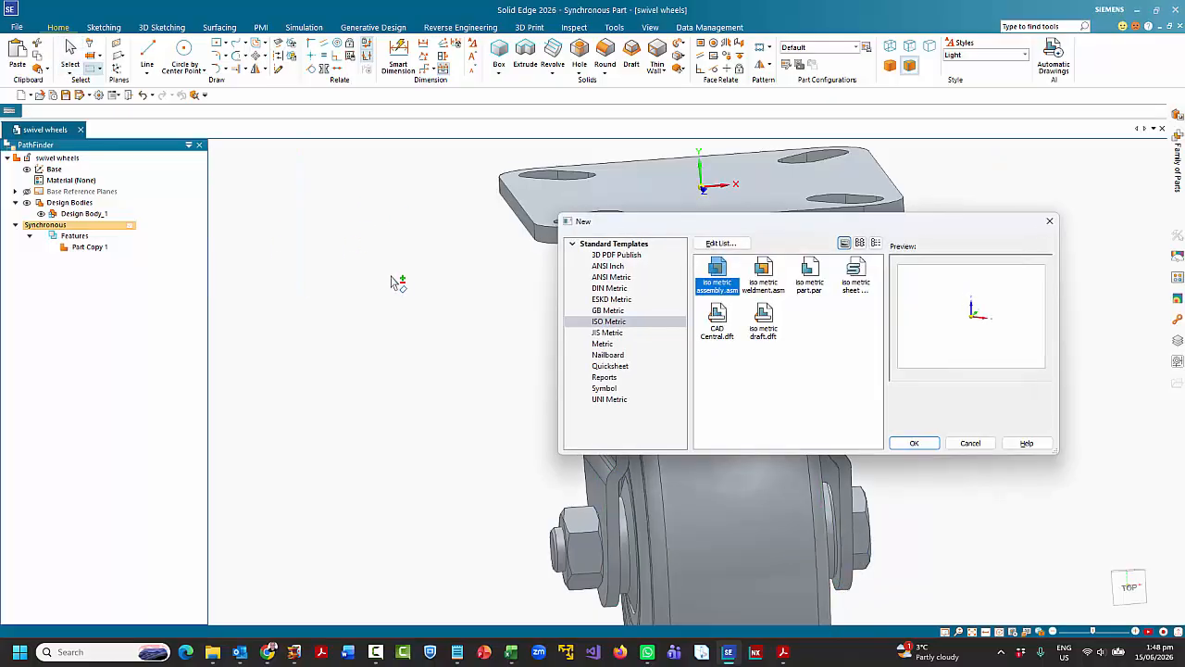
double_click(810, 273)
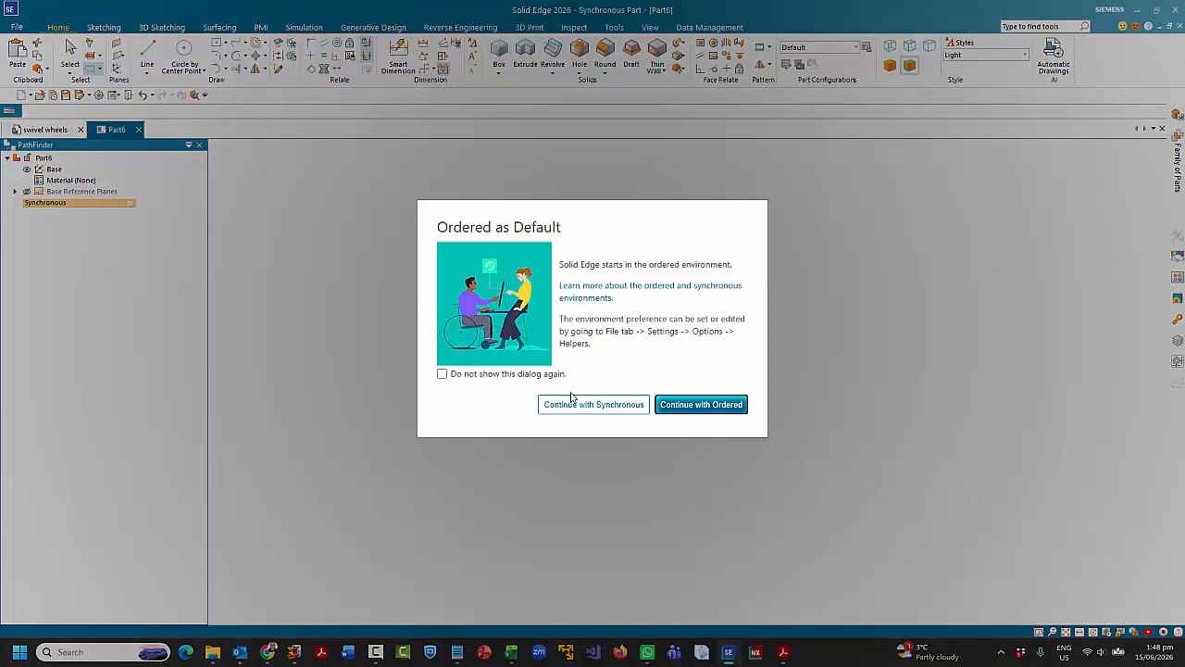
click(578, 405)
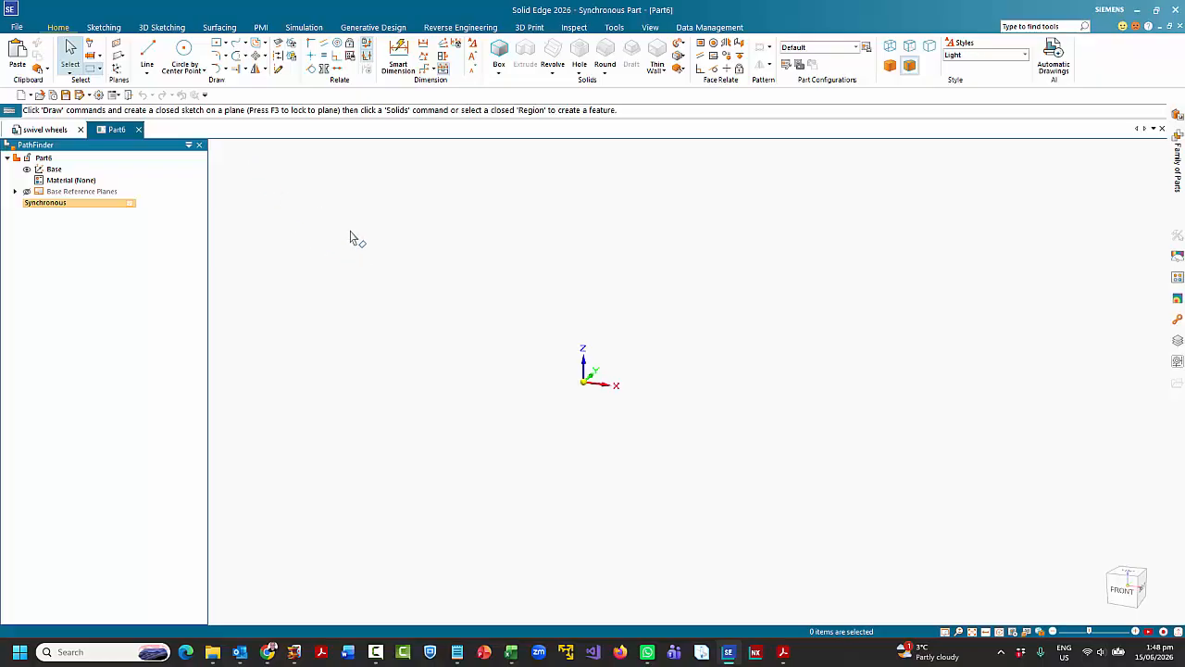
Paste the copied bracket faces into the new part and place them near the base coordinate system.
key(ctrl+v)
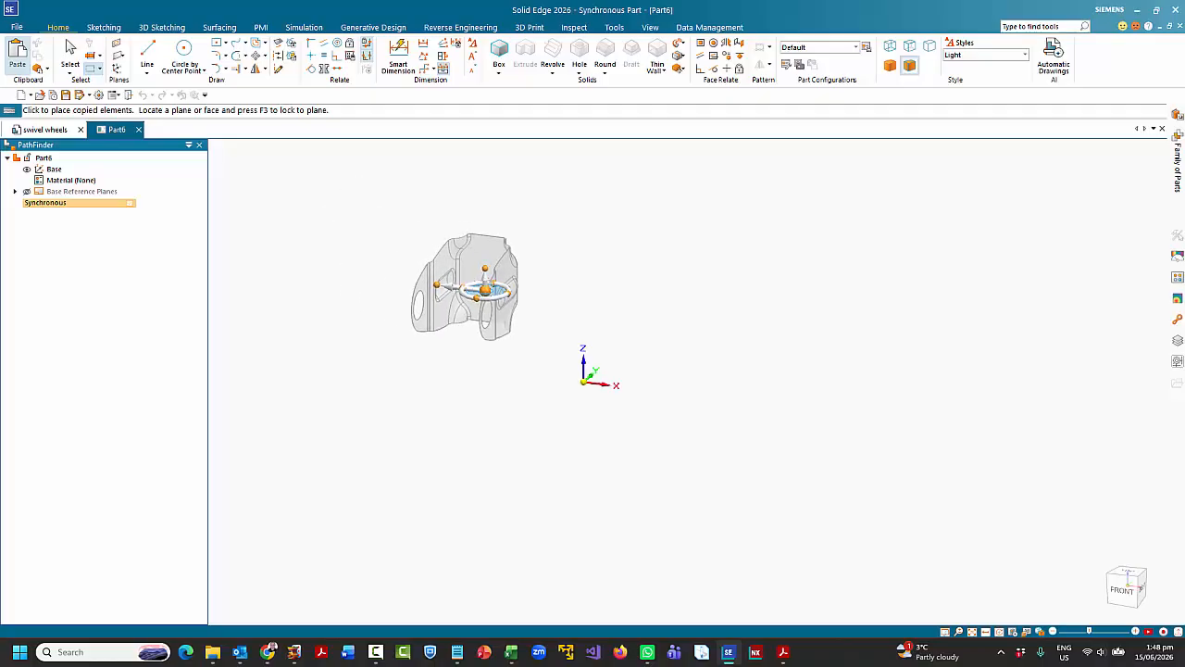
click(500, 317)
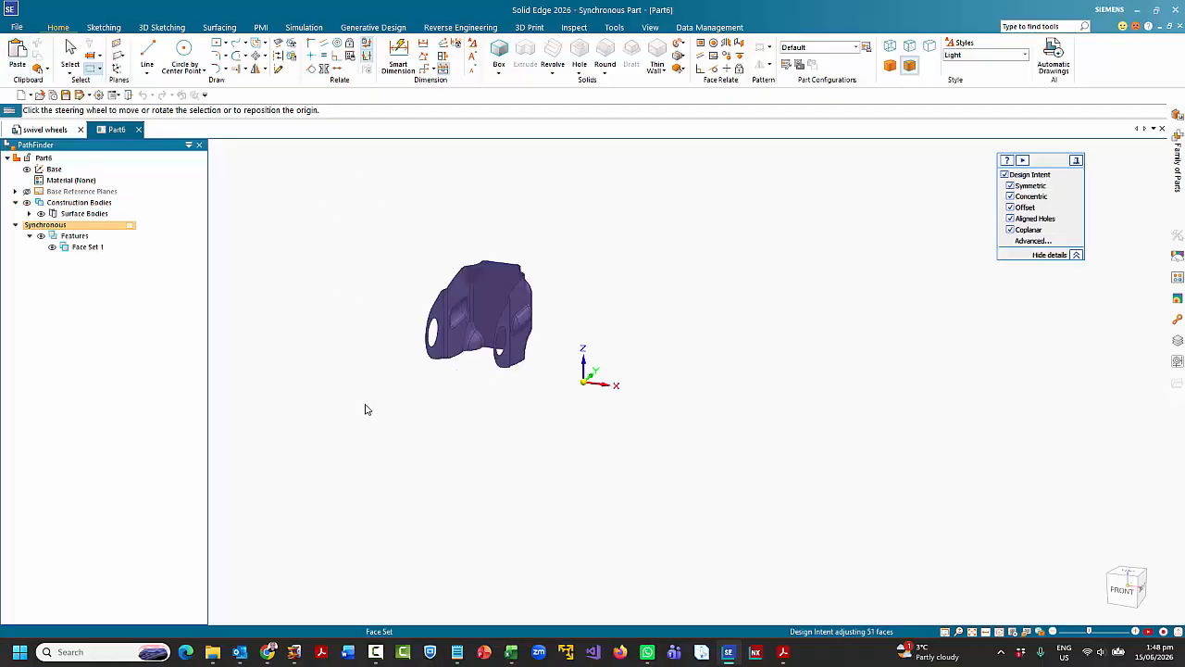
key(Escape)
Select all pasted bracket faces and reposition the steering wheel at the midpoint of the top plate's short end edge.
middle_drag(378, 416, 373, 336)
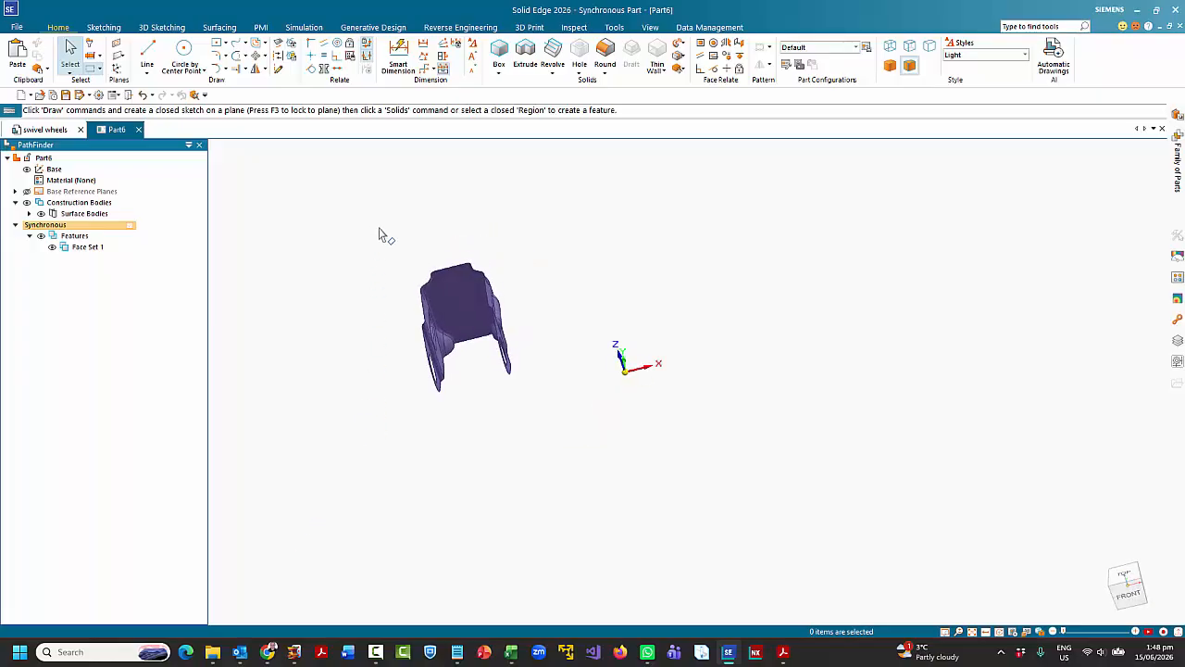
drag(377, 219, 528, 429)
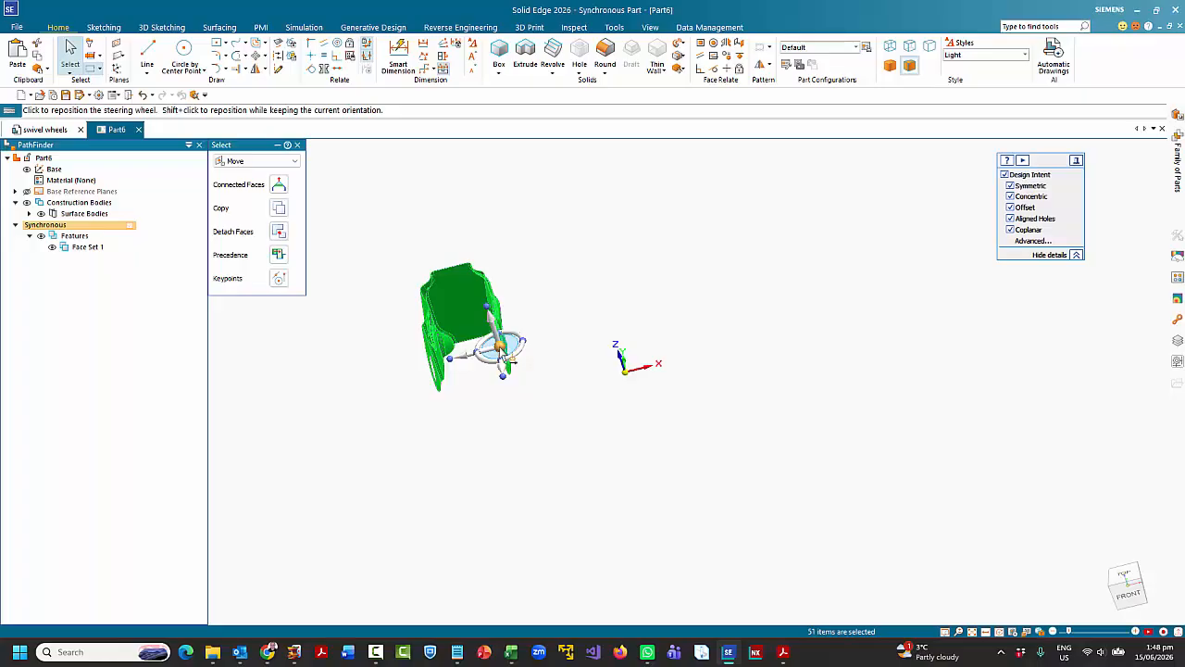
click(500, 346)
click(450, 266)
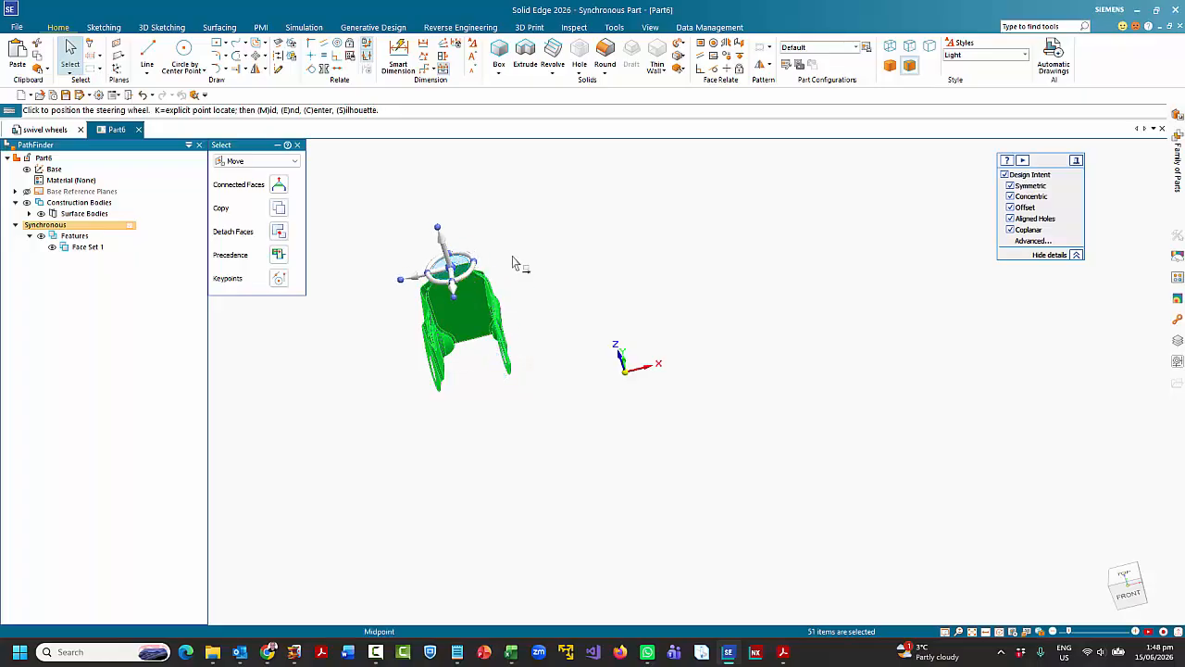
Move the selected faces along the X axis and the Y axis so the top plate's edge midpoint aligns with the base origin.
middle_drag(532, 263, 461, 375)
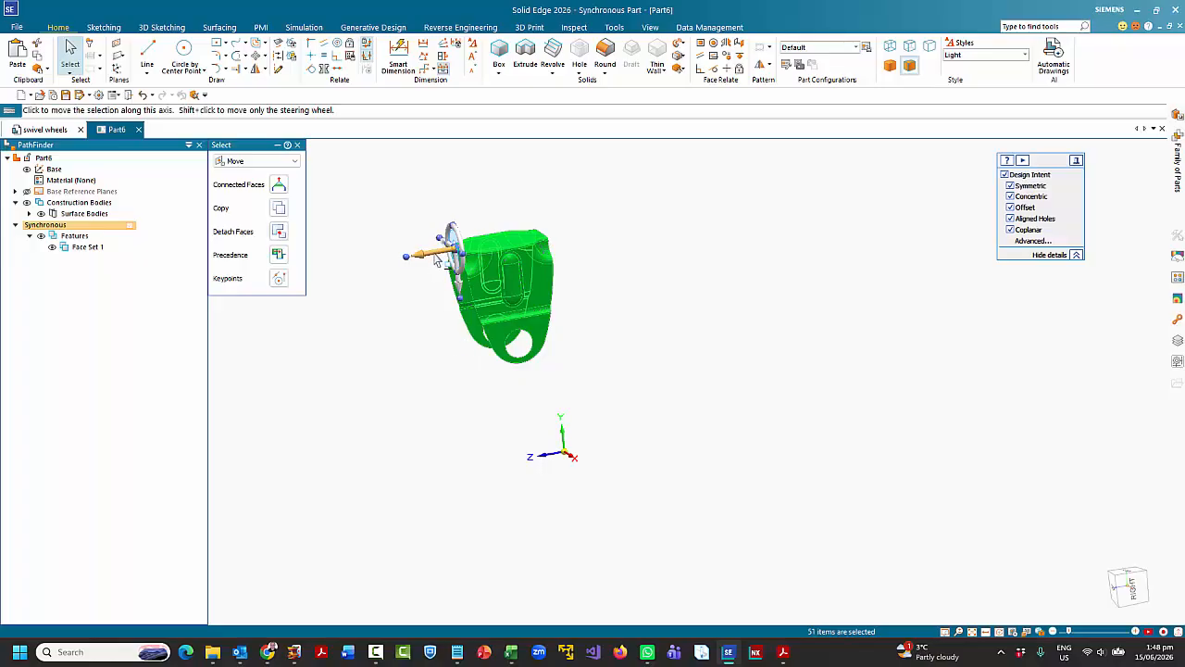
middle_drag(445, 346, 561, 343)
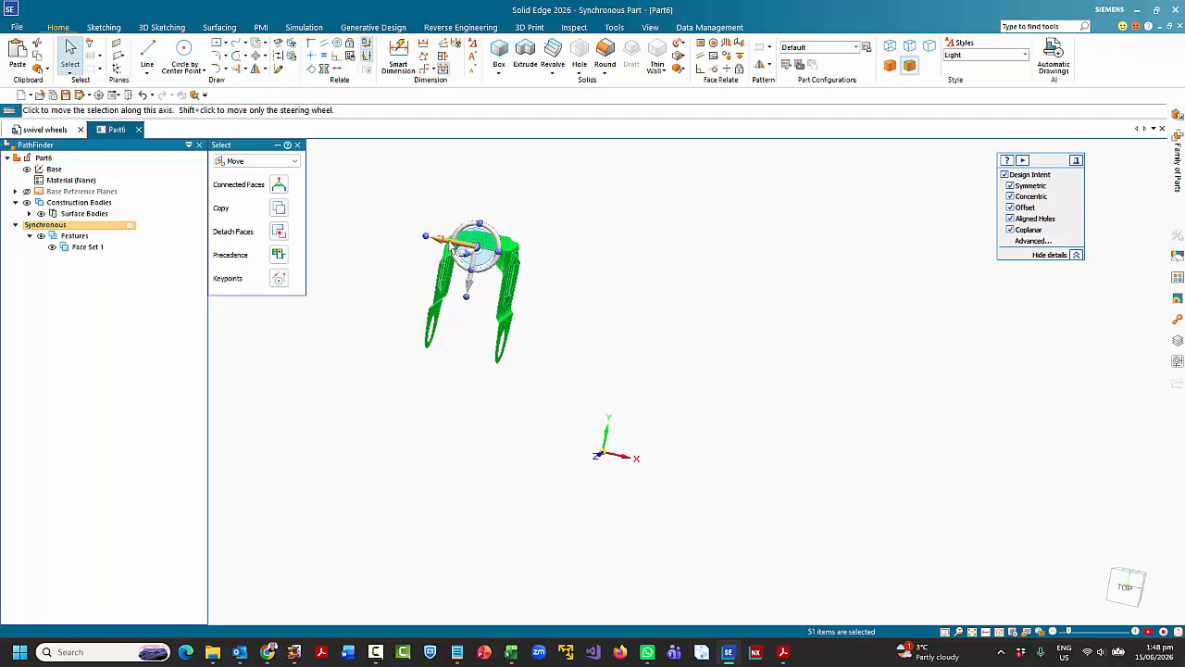
click(452, 248)
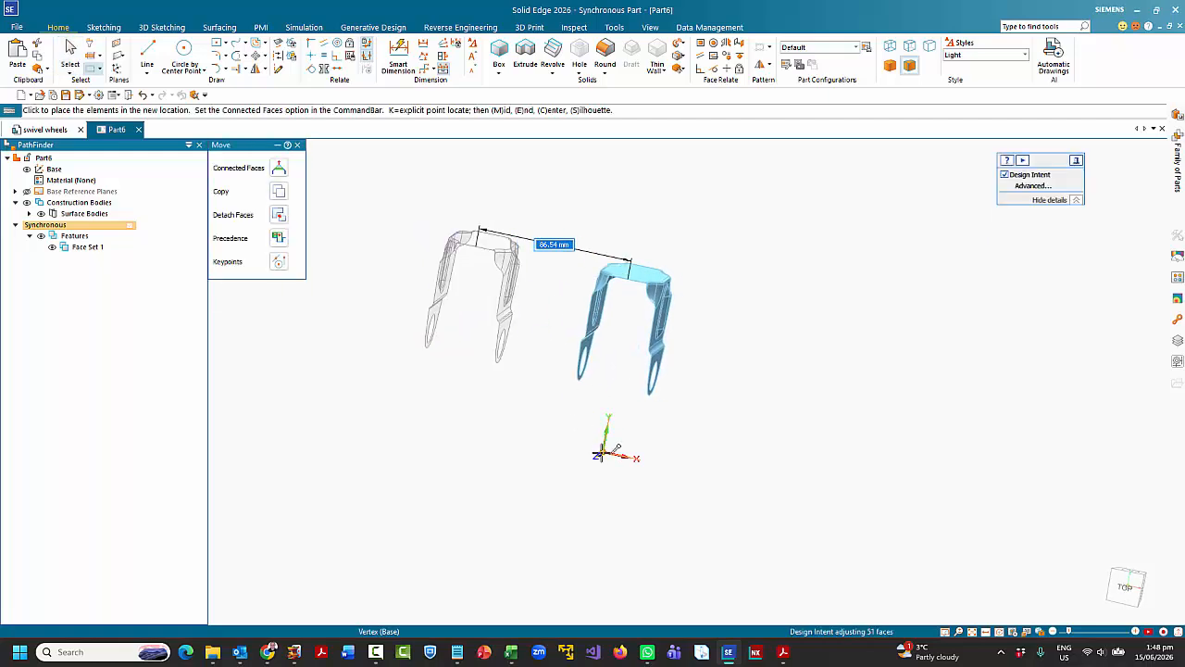
click(601, 453)
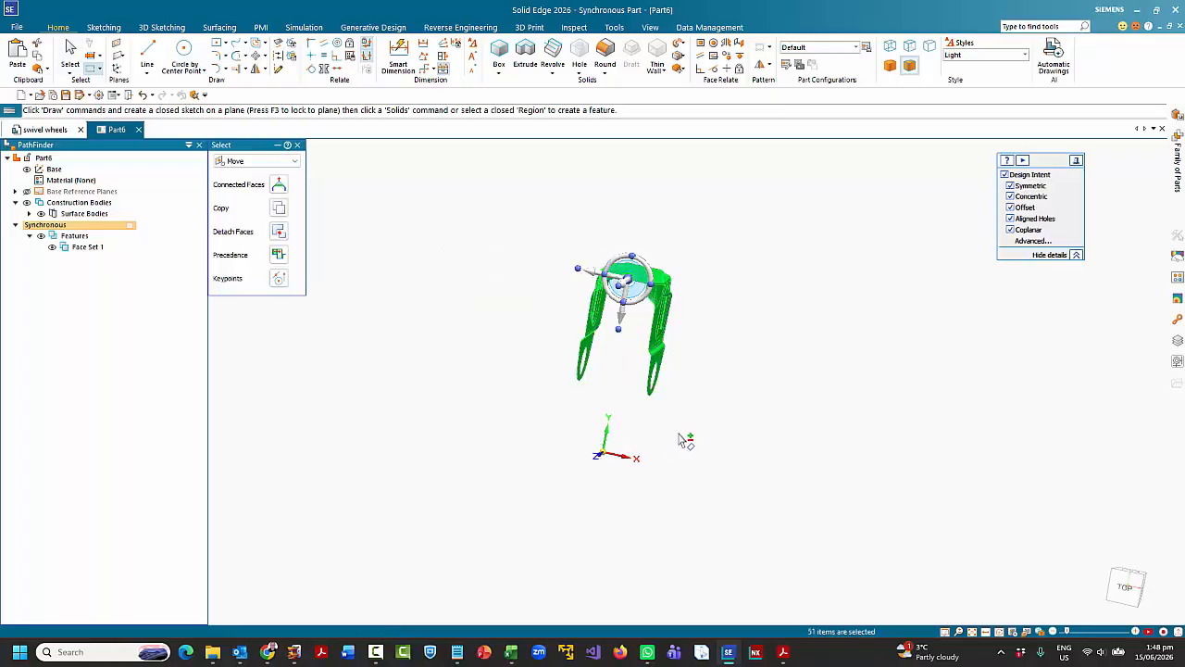
click(627, 309)
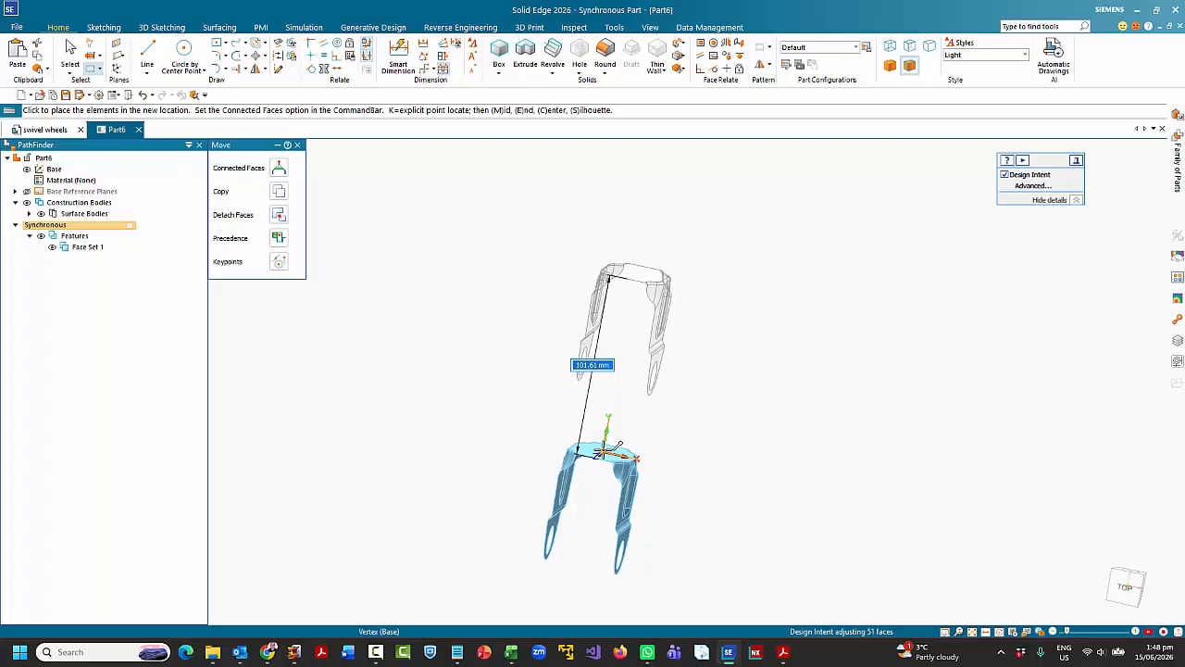
click(604, 452)
Try to move the selected faces along the Z axis from the leg's hole centre to the base origin.
middle_drag(717, 471, 618, 485)
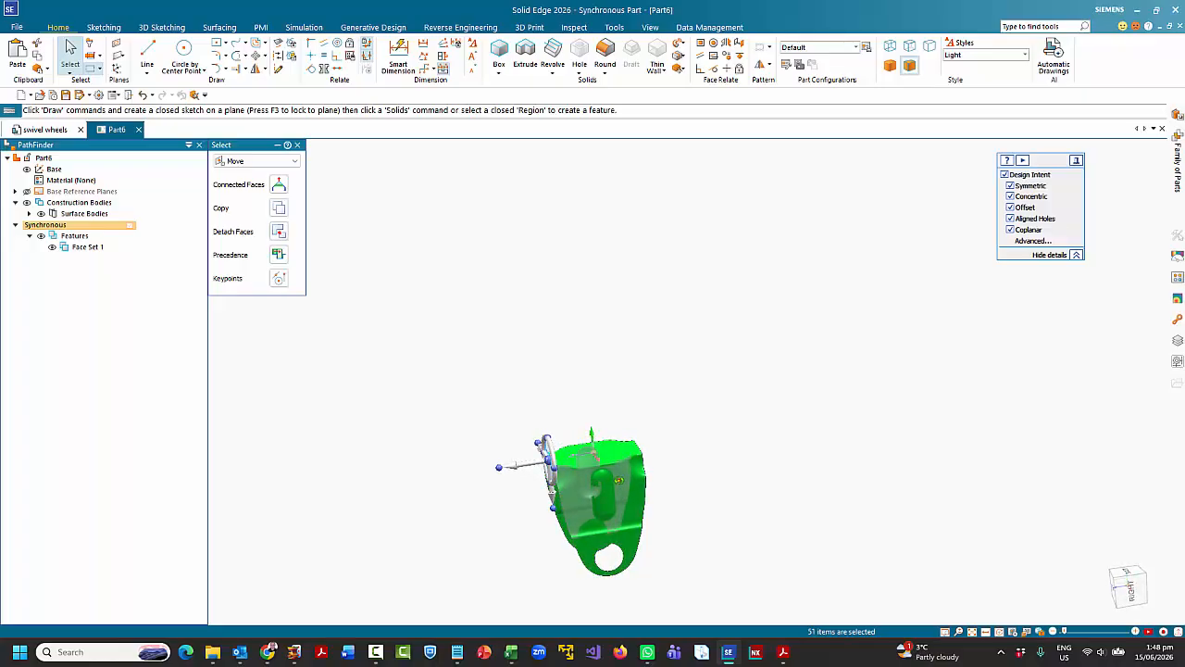
click(558, 463)
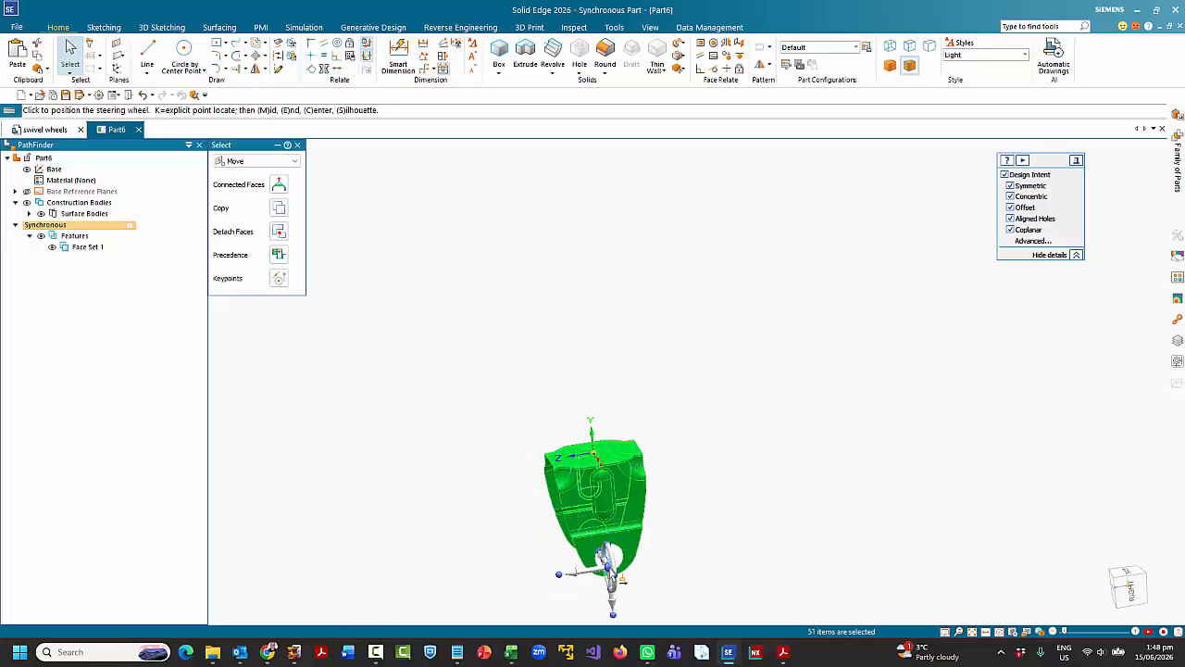
click(613, 568)
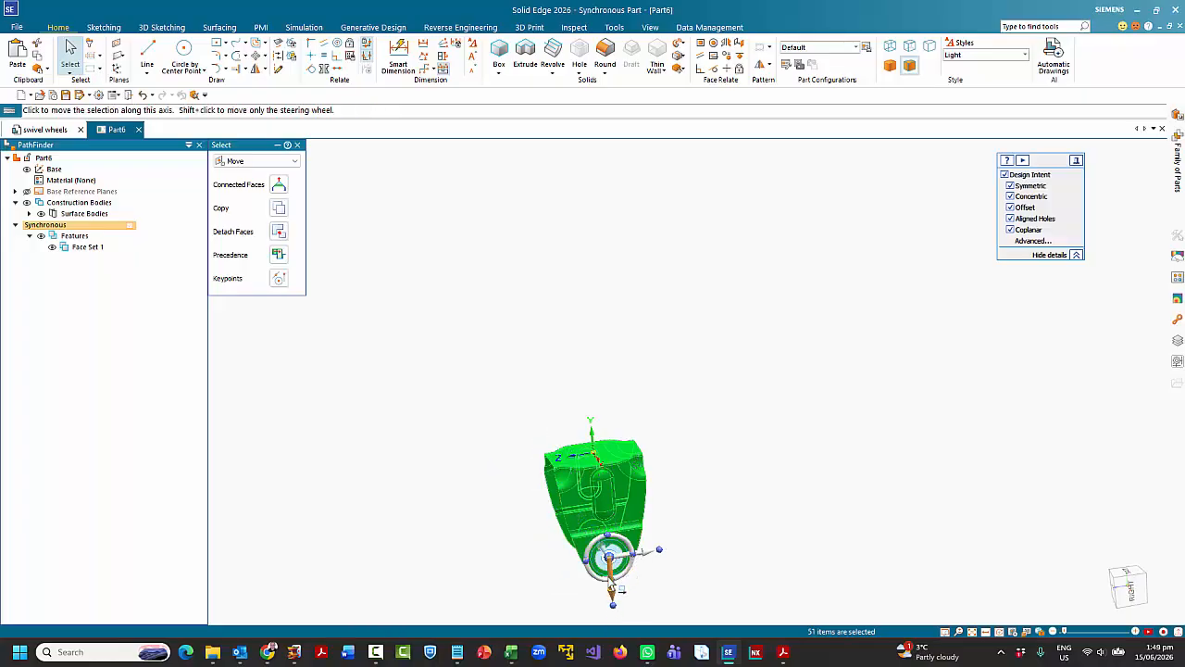
middle_drag(728, 521, 748, 556)
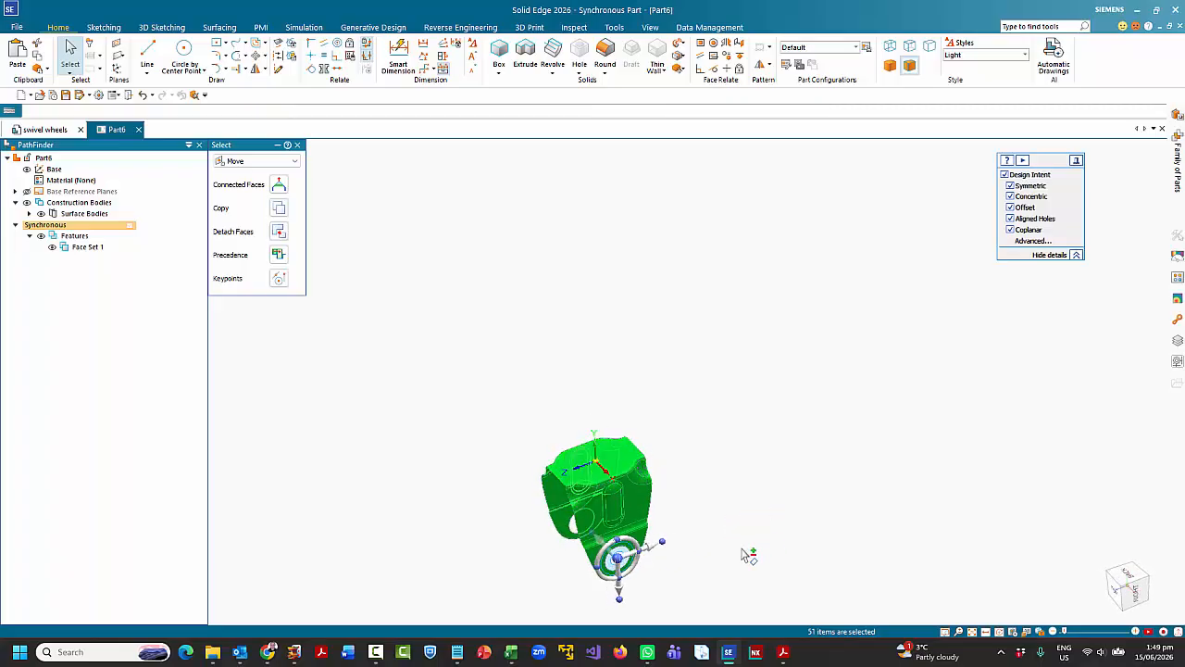
click(652, 554)
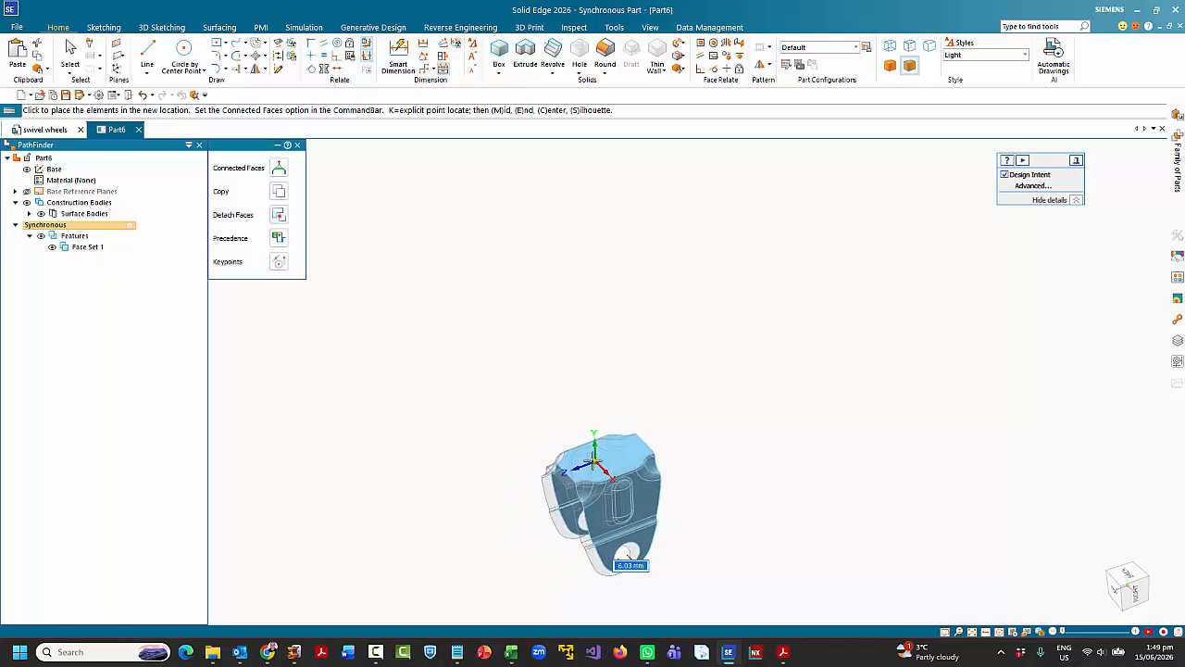
click(635, 560)
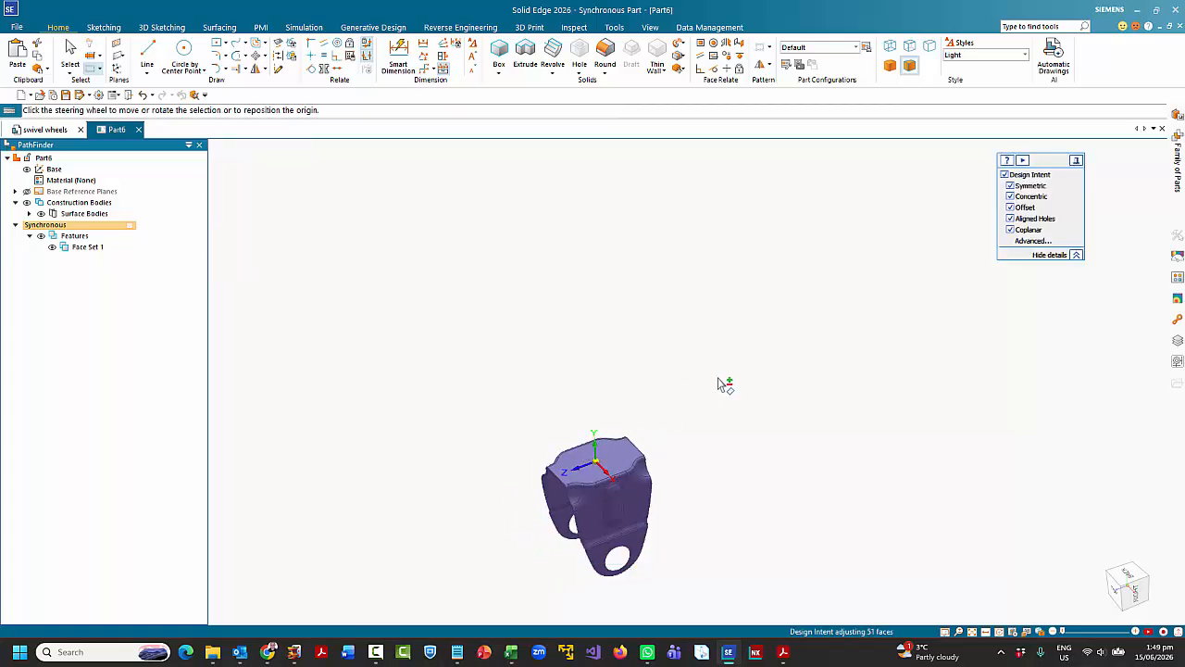
middle_drag(764, 407, 772, 389)
key(Escape)
Thicken the bracket surface body outward by 2.25 mm.
scroll(746, 418, up, 4)
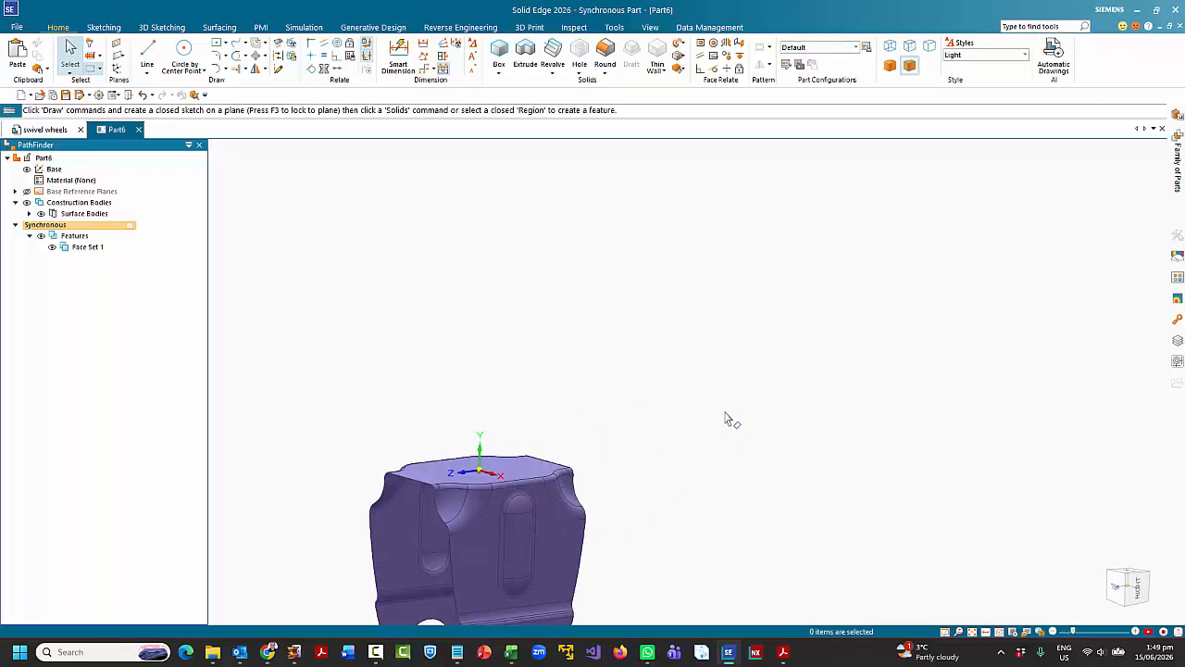
scroll(732, 407, down, 4)
scroll(694, 551, up, 2)
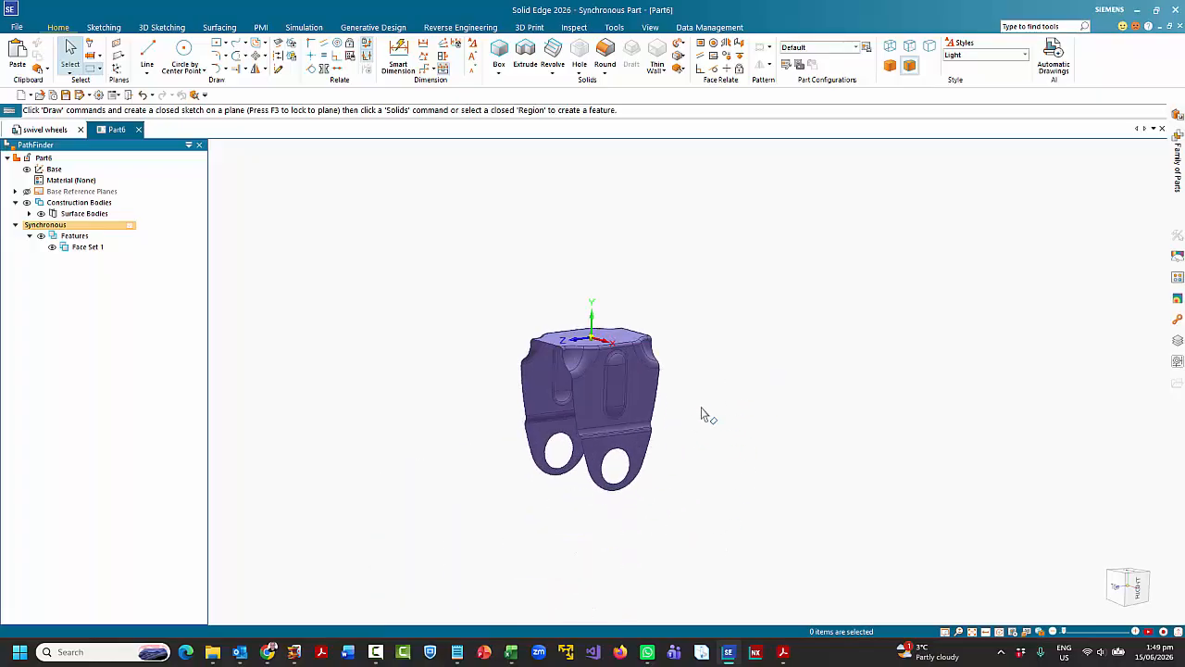
middle_drag(690, 417, 723, 417)
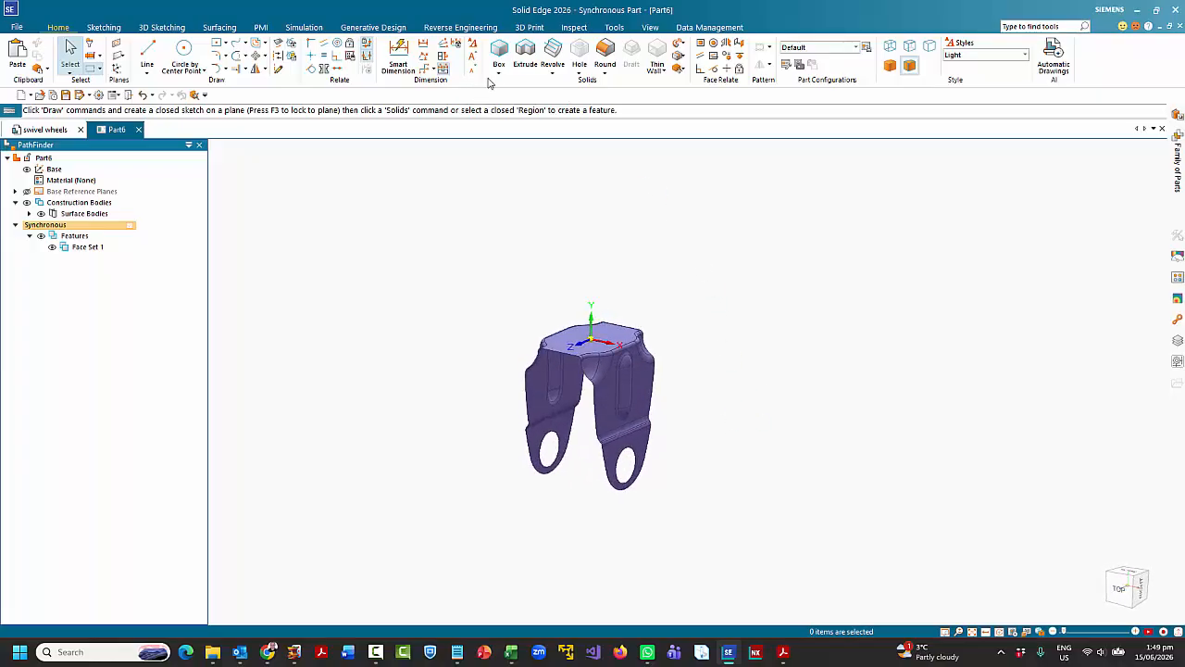
click(682, 48)
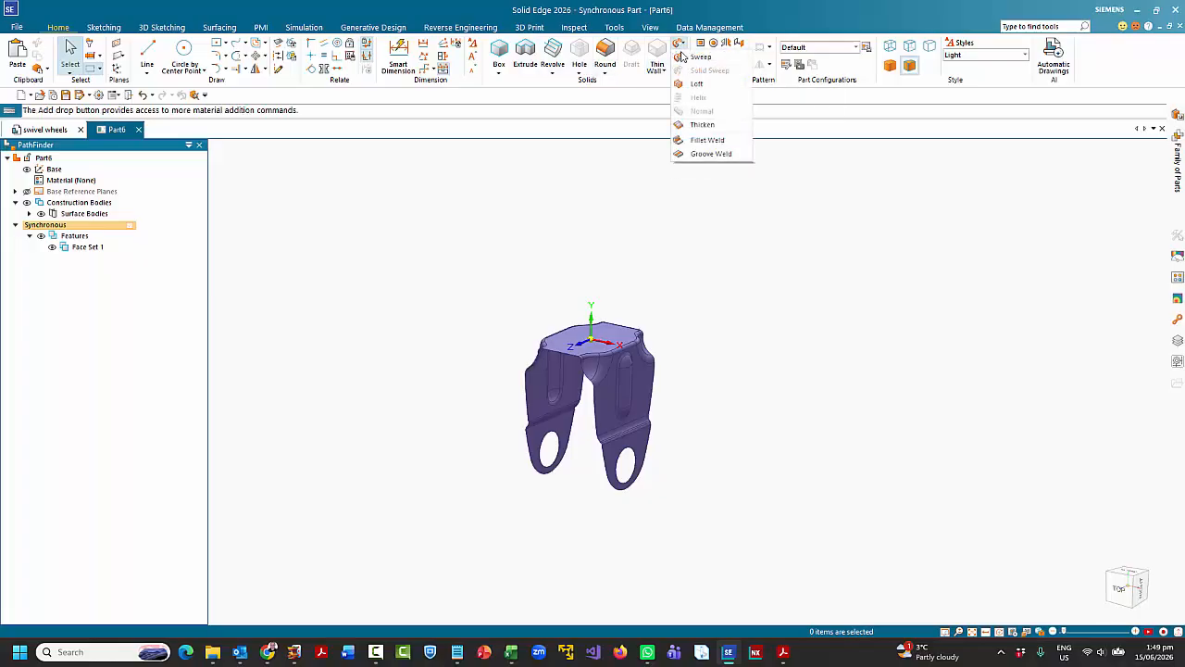
click(702, 126)
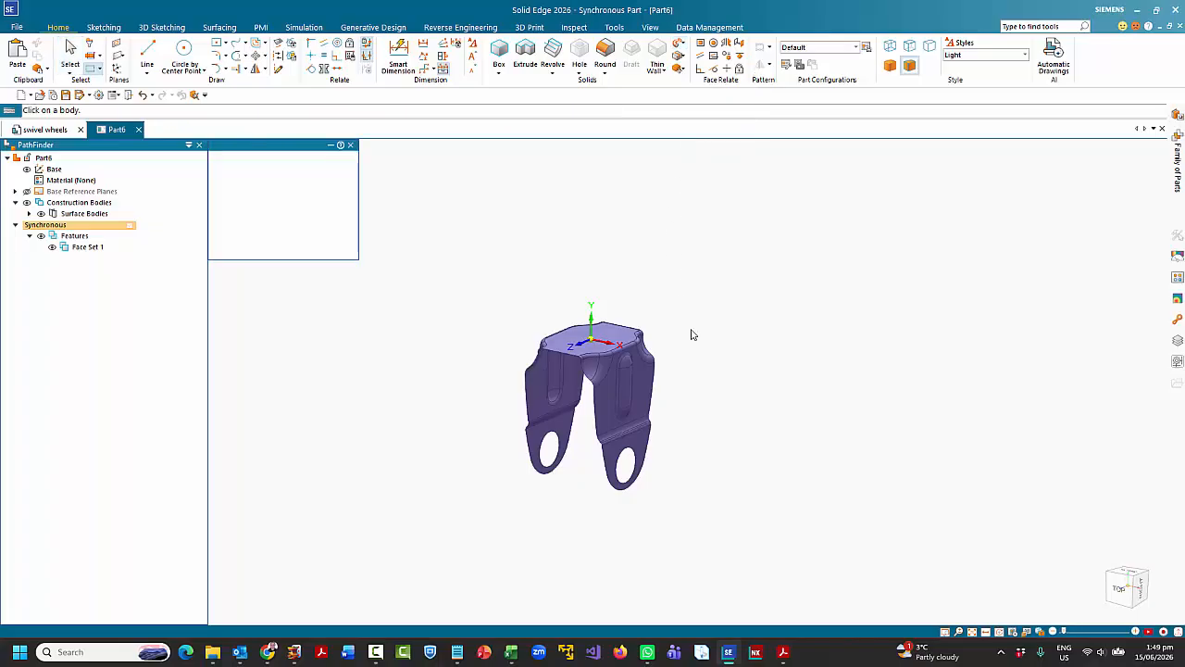
click(606, 410)
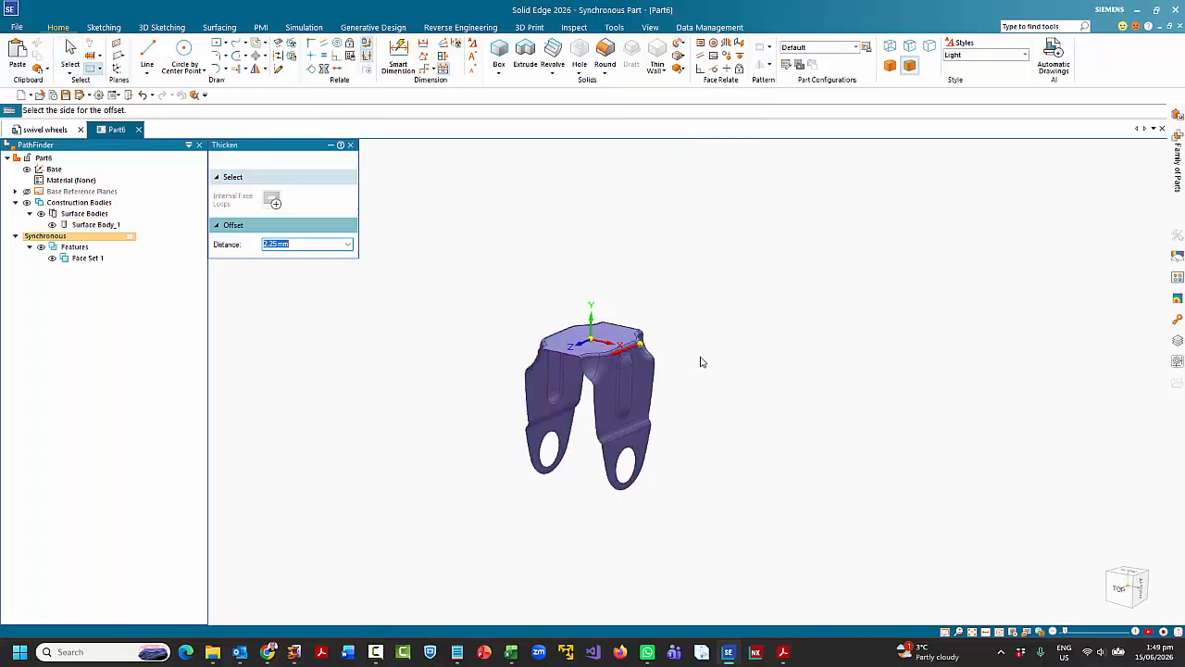
click(885, 327)
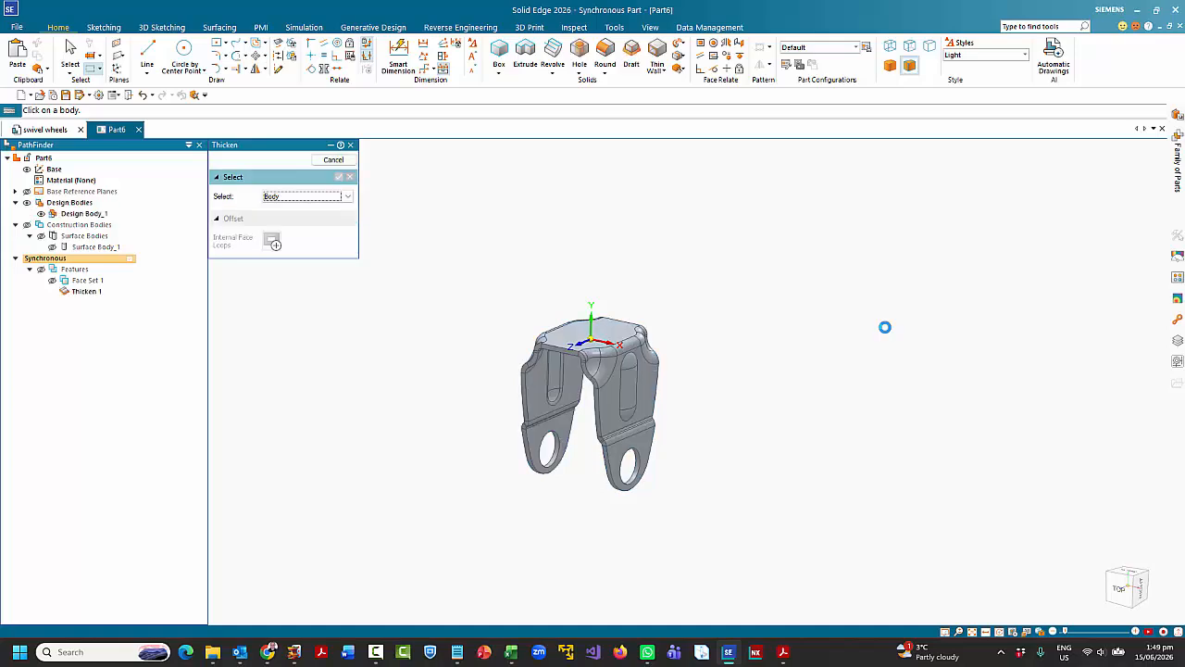
key(Escape)
middle_drag(786, 380, 788, 423)
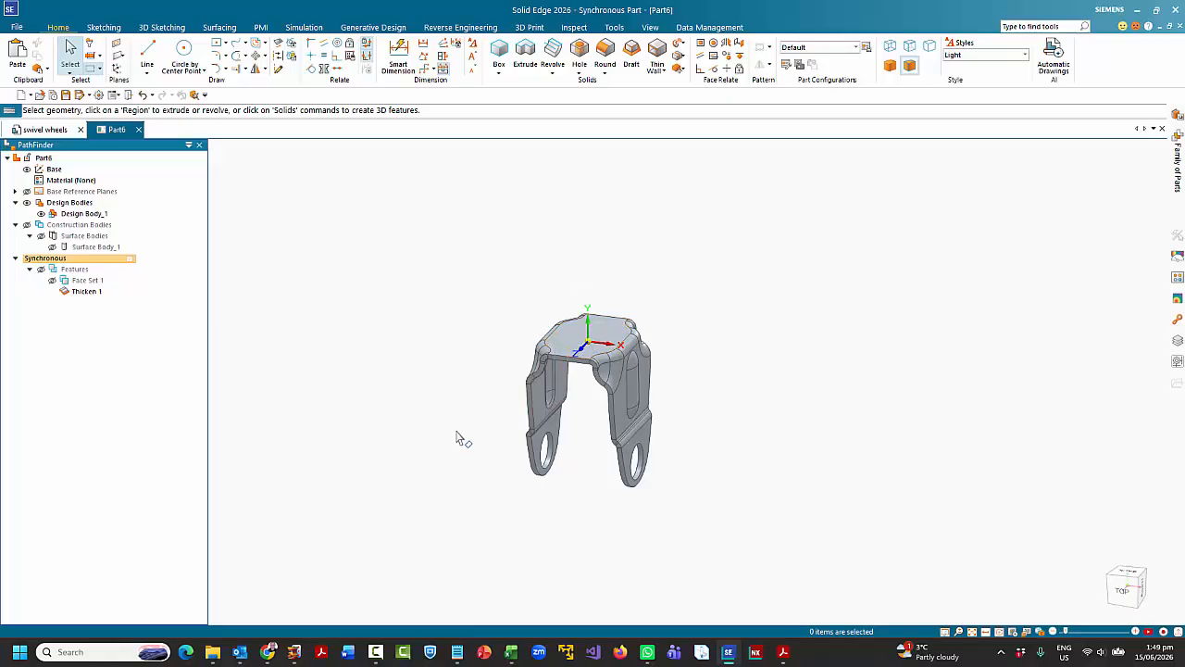
Check the diameter of the axle bolt end in the swivel wheels part.
click(51, 131)
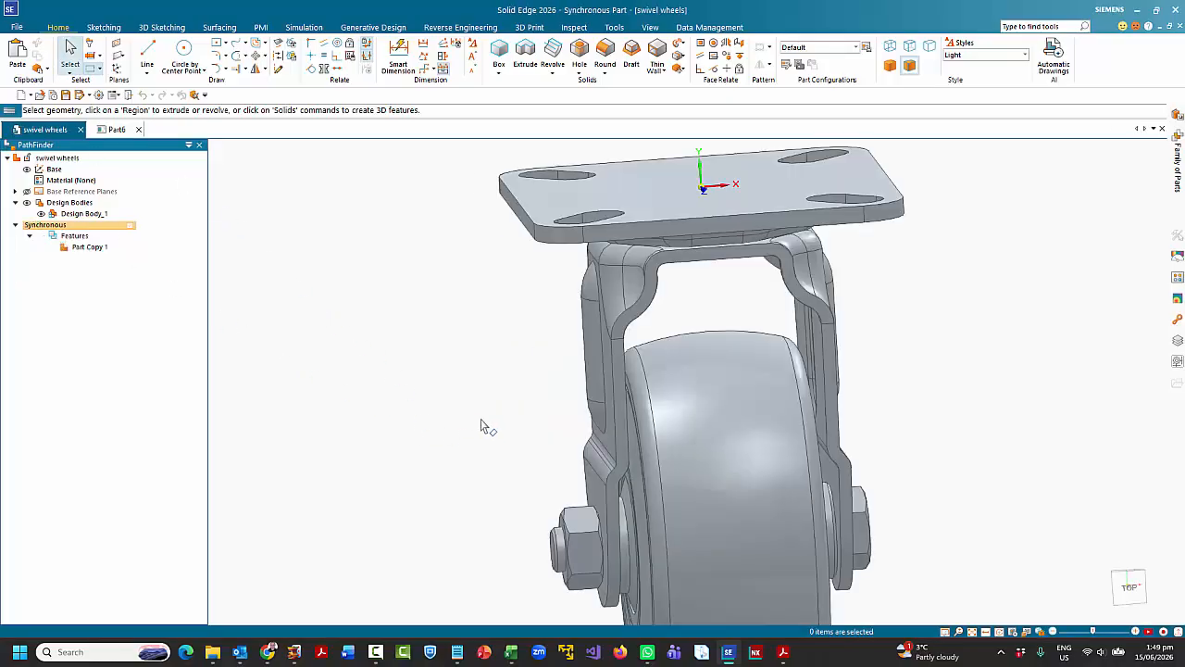
middle_drag(485, 423, 476, 286)
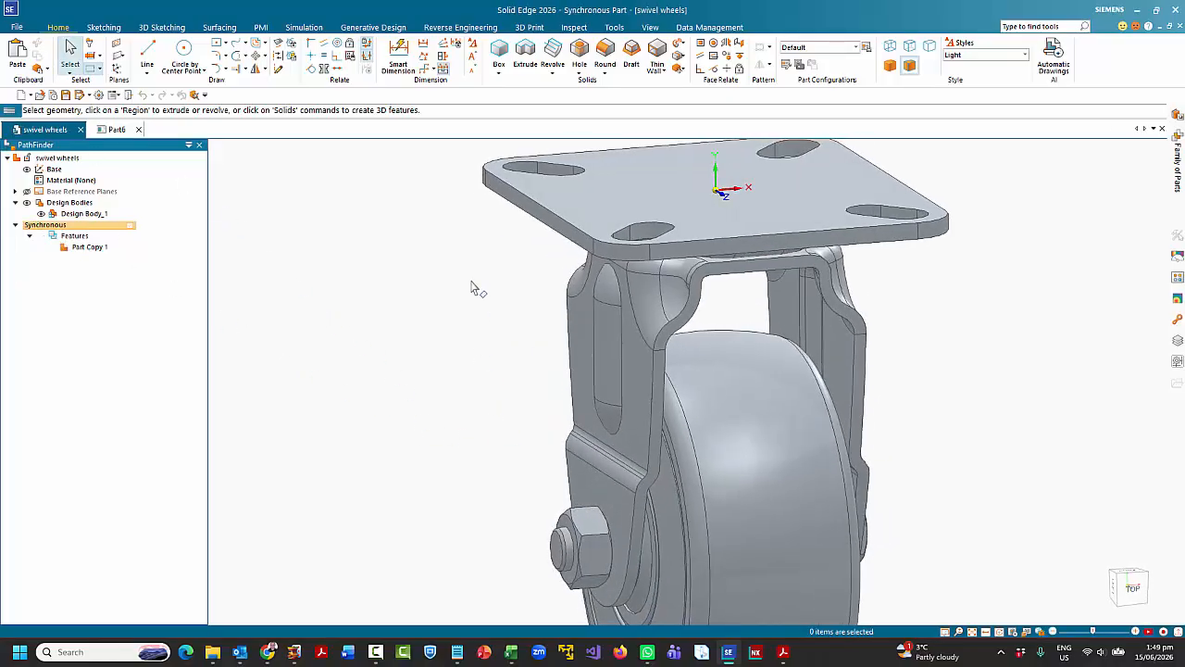
click(574, 27)
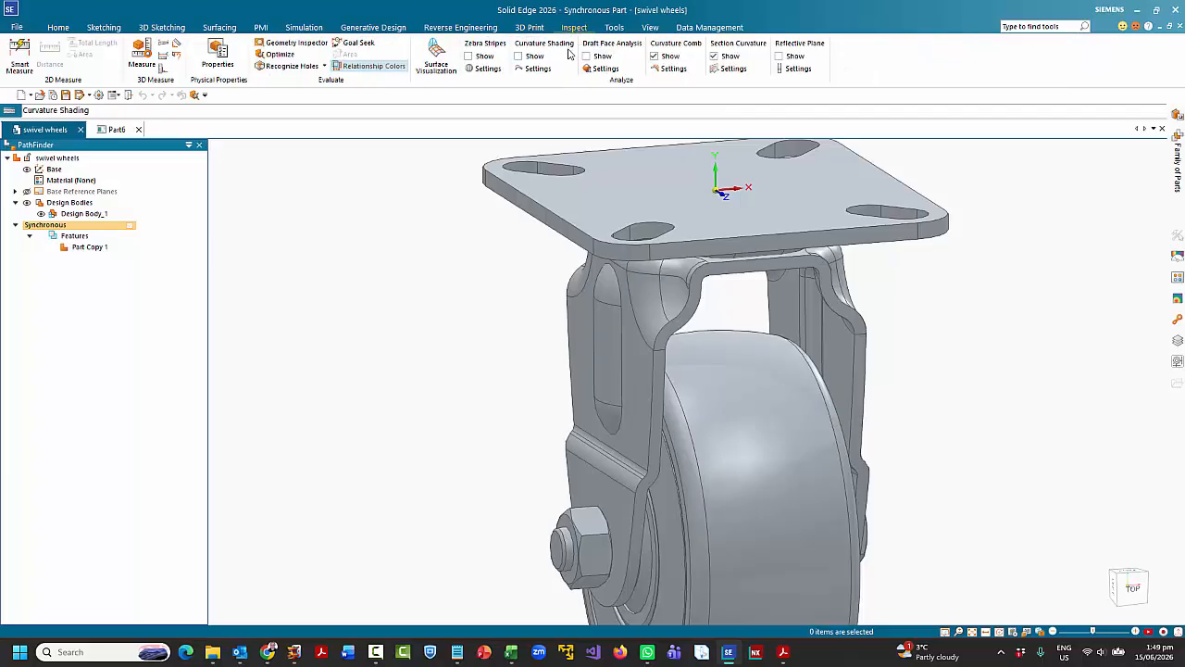
click(568, 537)
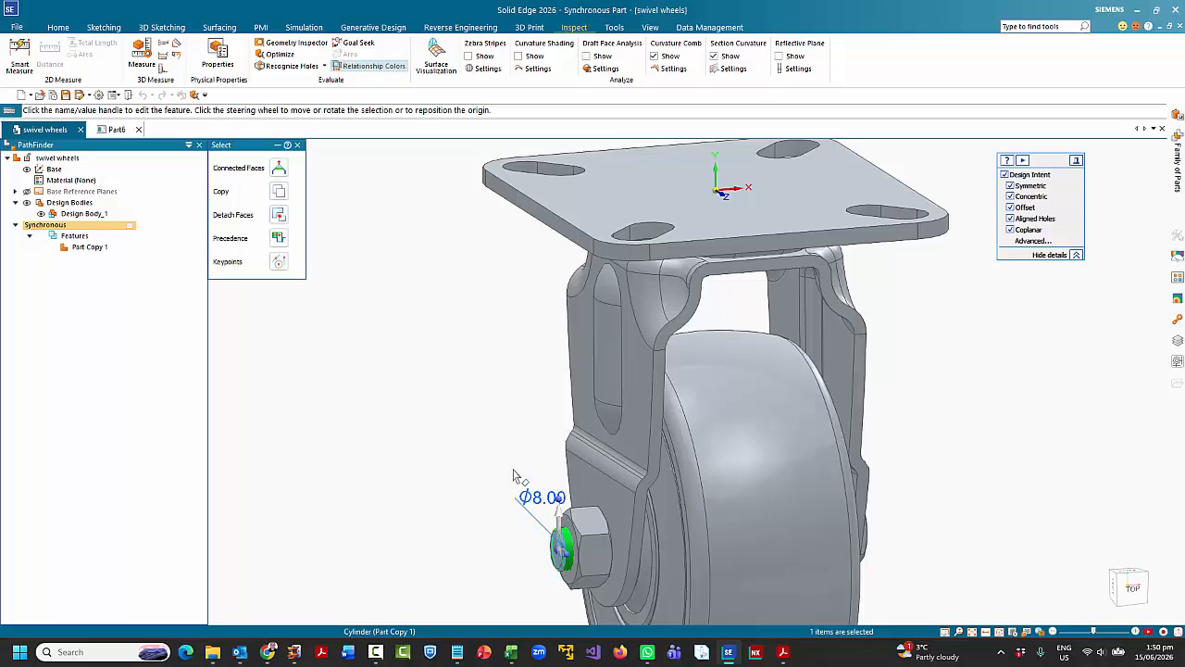
key(Escape)
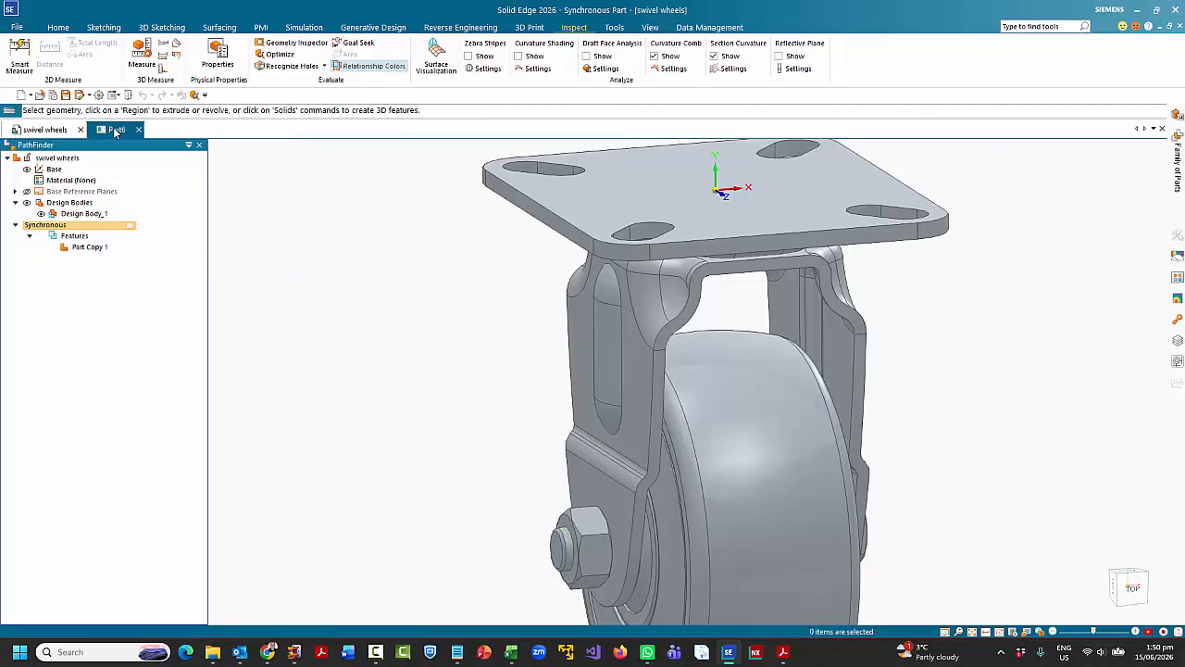
Switch to the thickened bracket part and set the diameter of the opposing axle holes in both legs to 8 mm.
click(117, 130)
scroll(571, 475, up, 3)
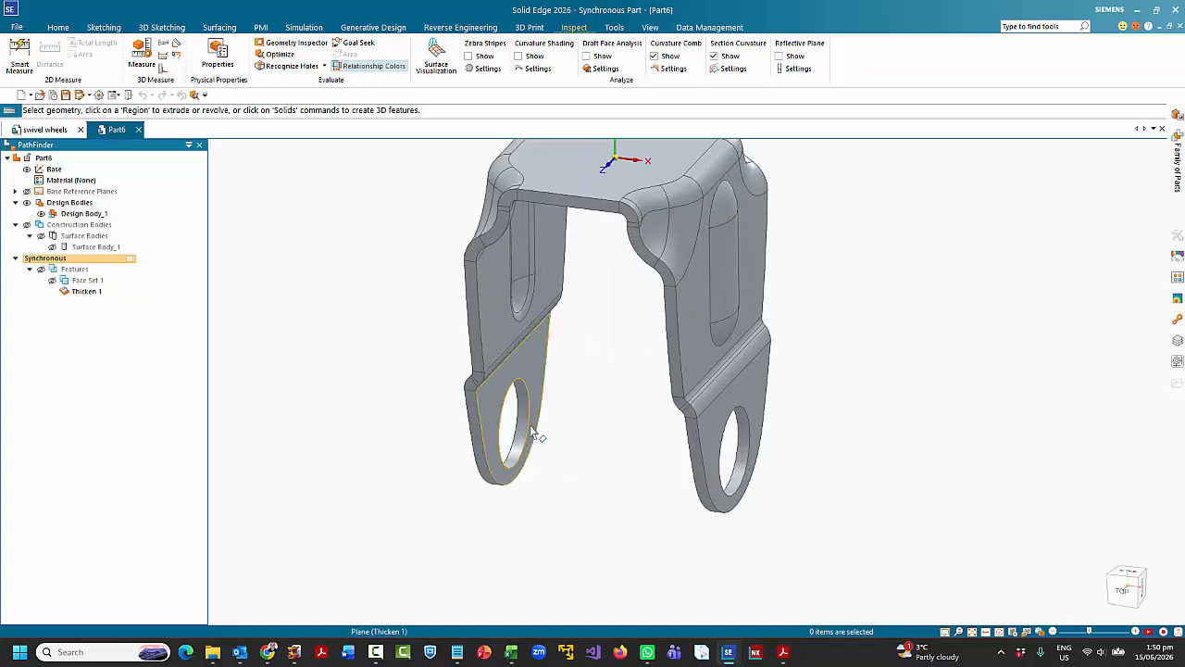
click(524, 418)
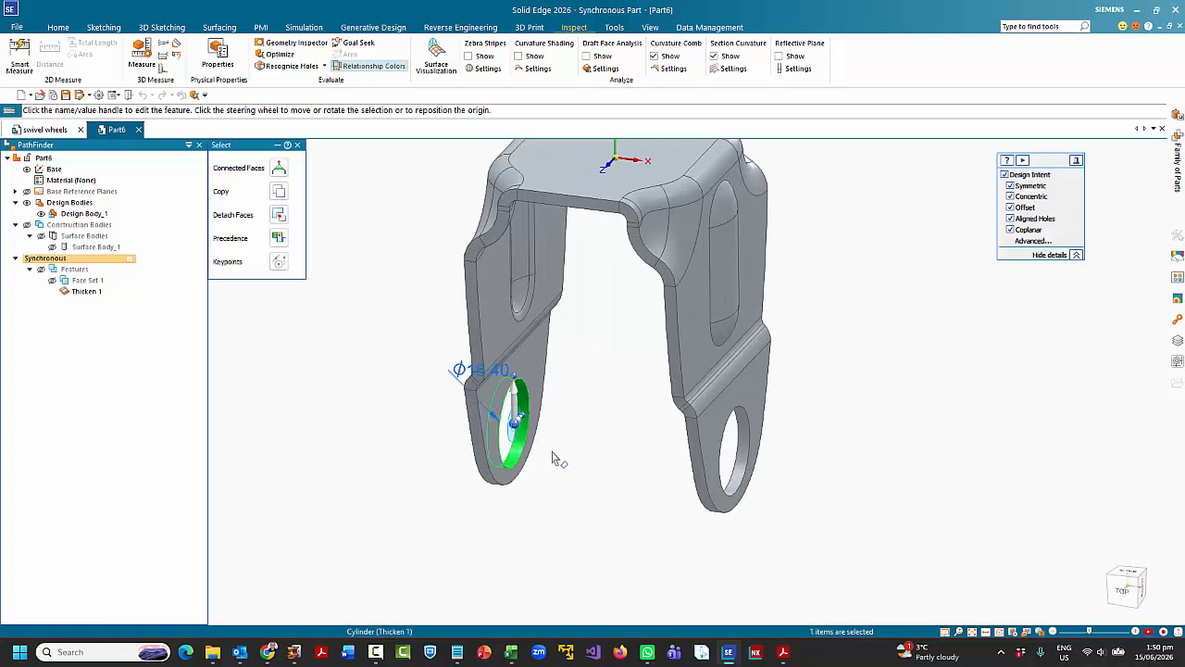
click(491, 372)
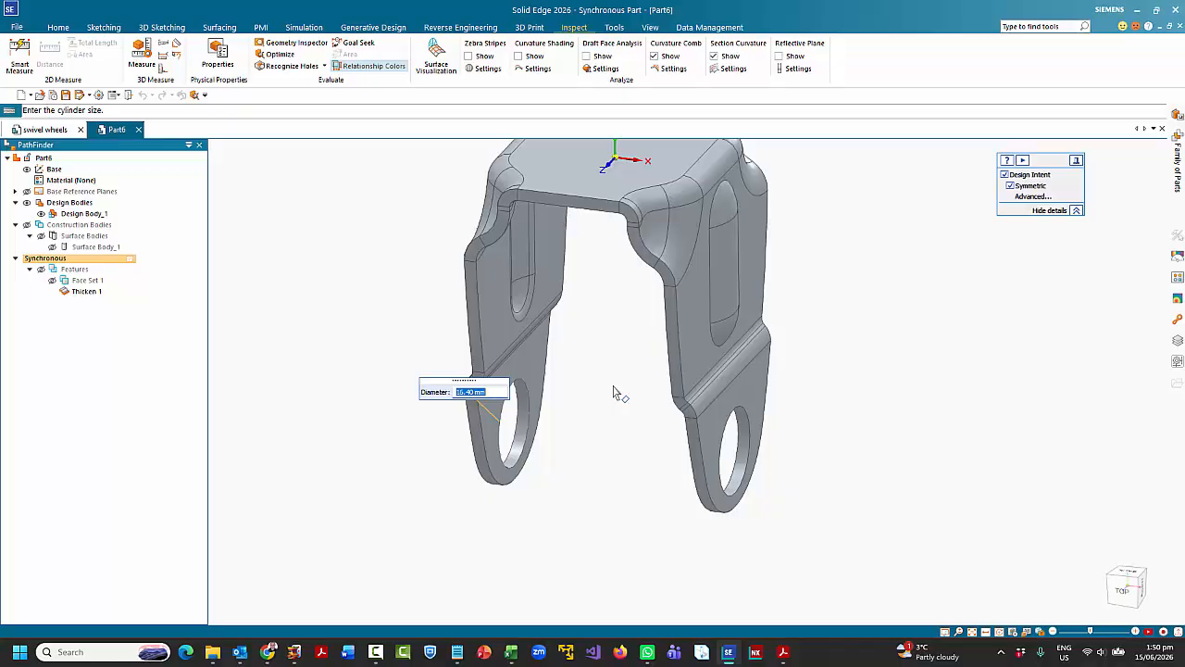
key(Return)
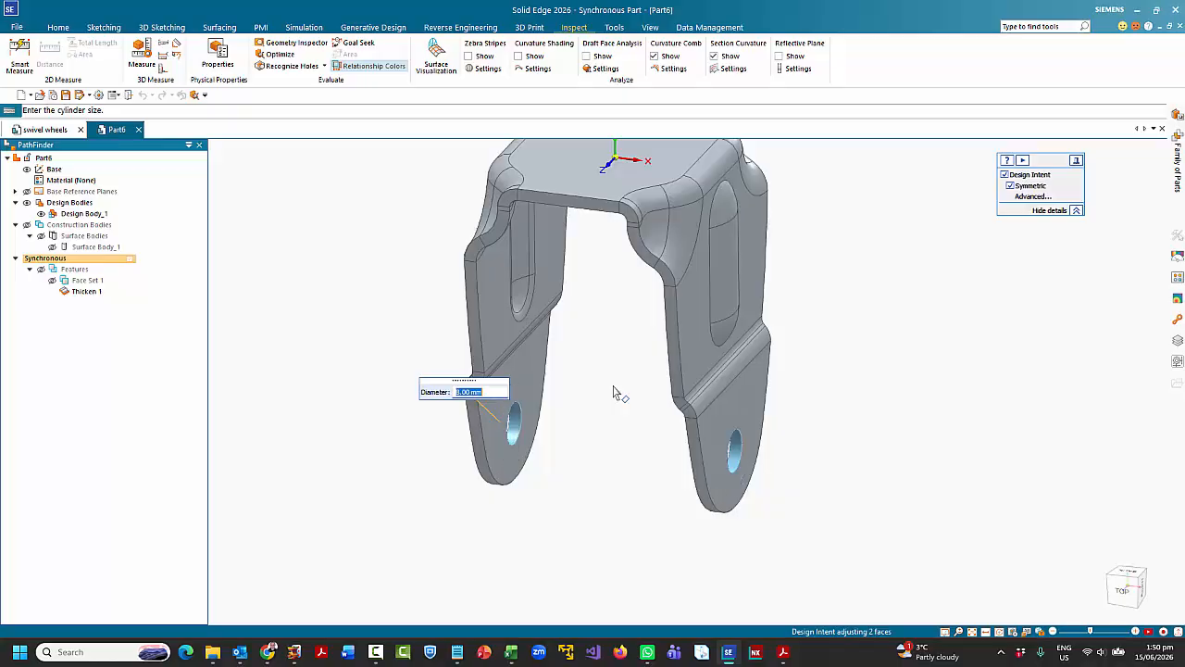
click(601, 487)
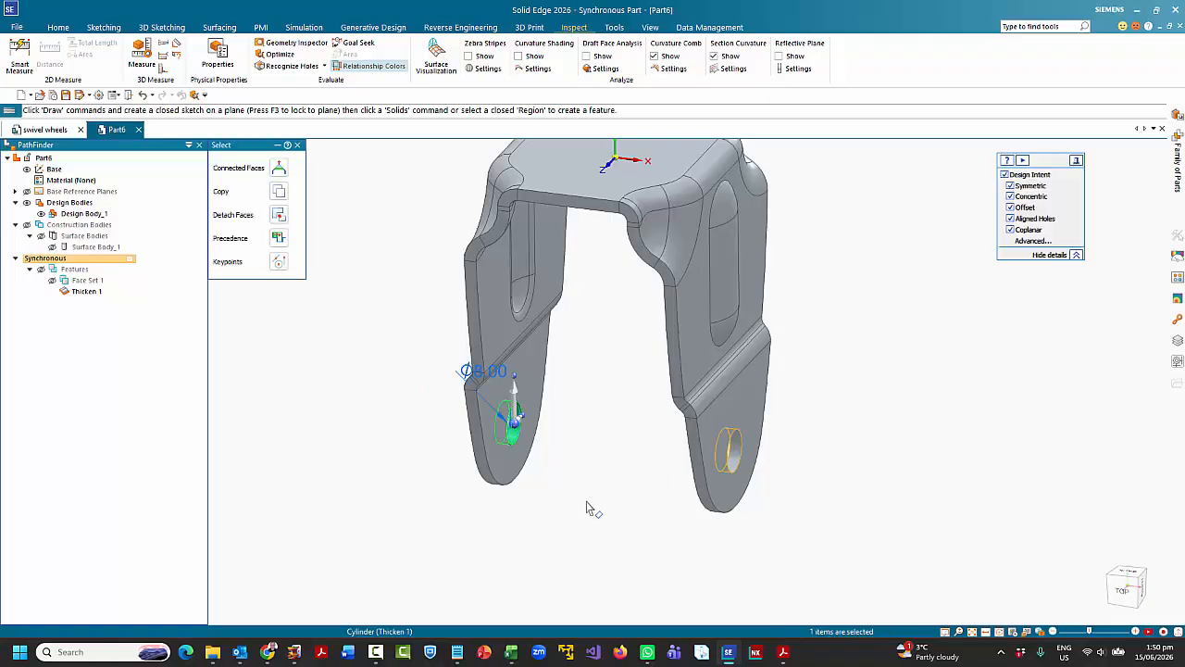
scroll(591, 520, down, 3)
click(571, 492)
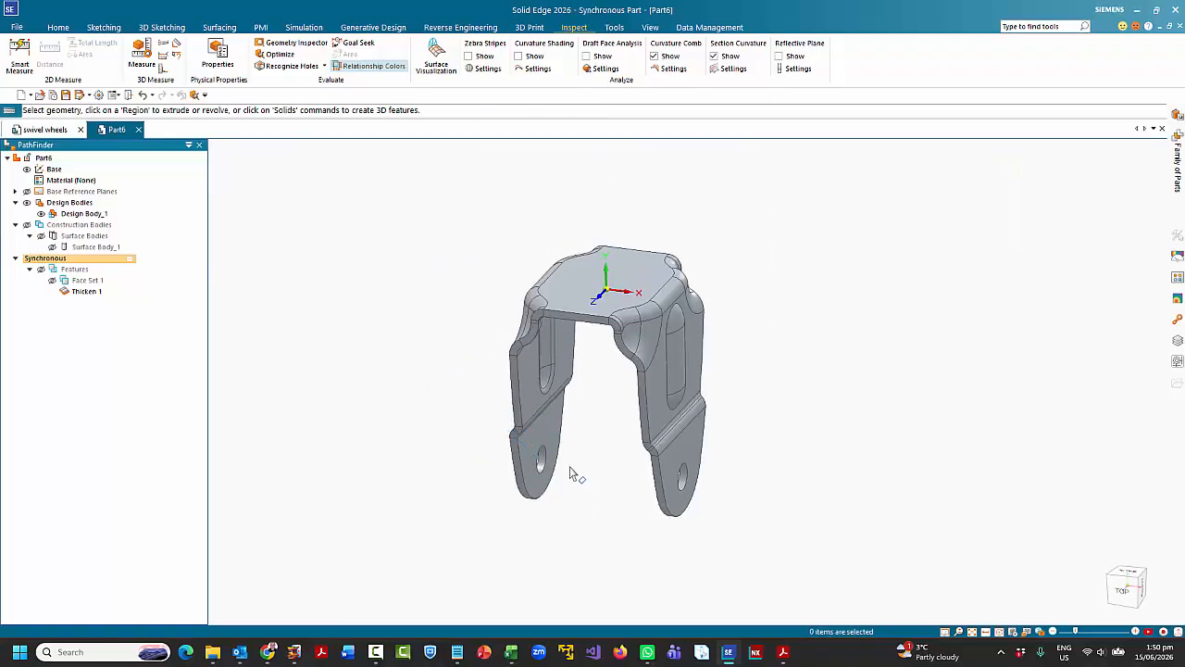
Switch to the swivel wheels part and select the mounting plate's top face and slotted holes using Selection Manager's Cutout recognition.
middle_drag(588, 449, 557, 451)
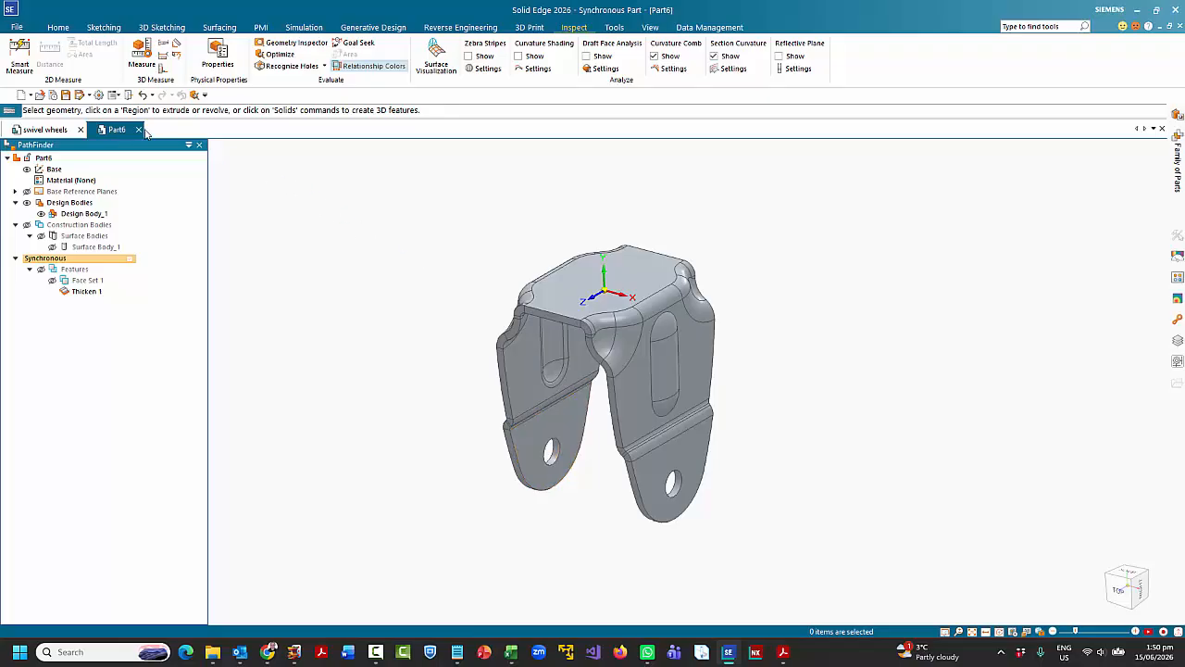
click(53, 130)
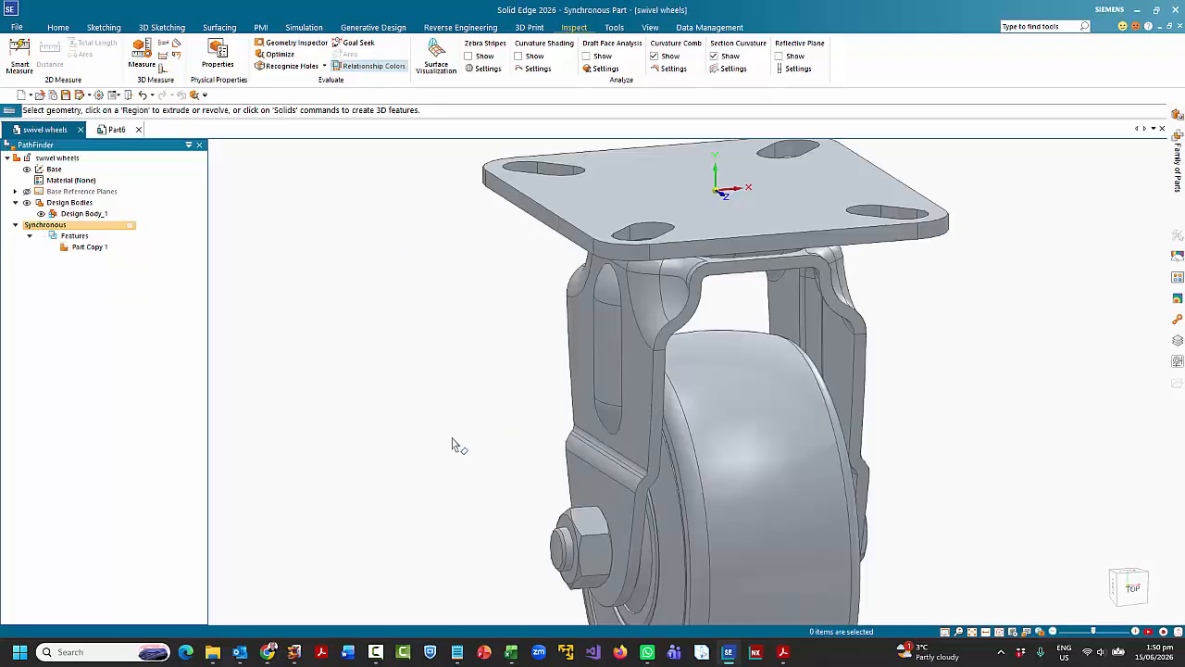
scroll(462, 442, down, 2)
middle_drag(583, 204, 695, 238)
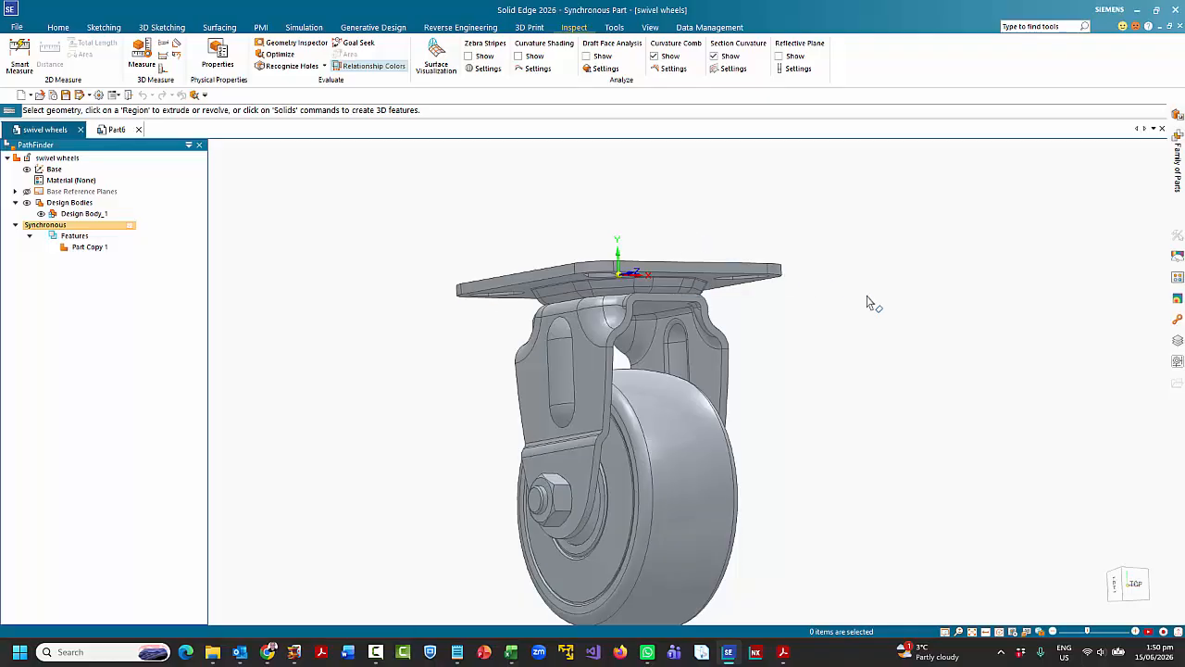
middle_drag(868, 301, 856, 335)
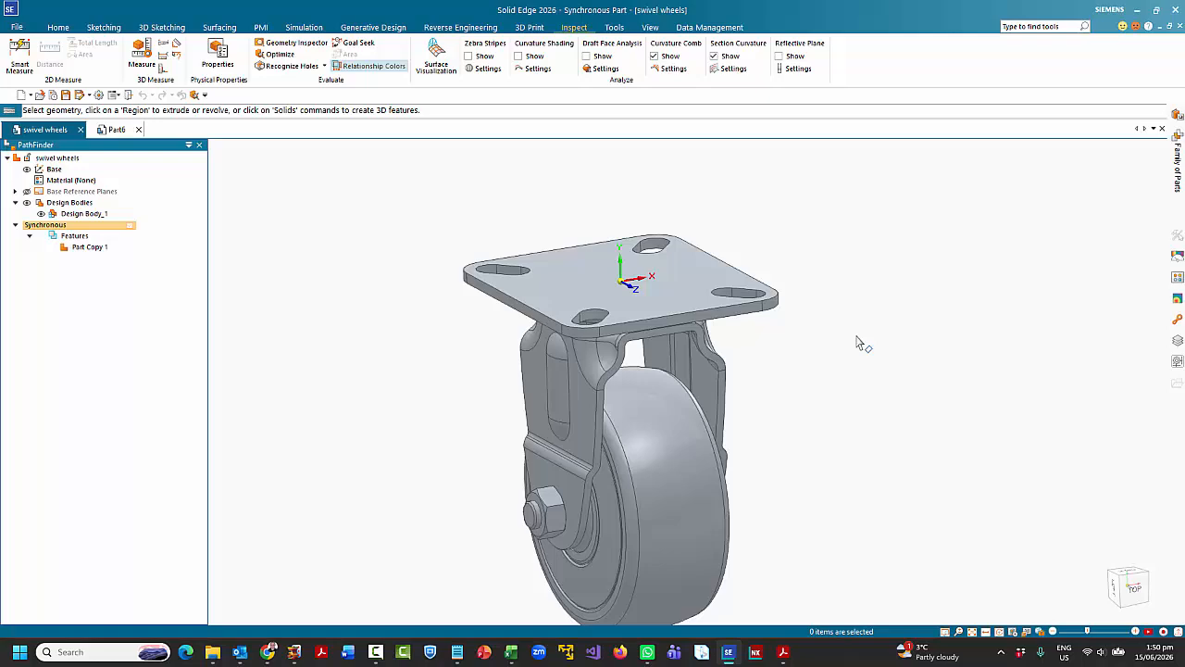
key(space)
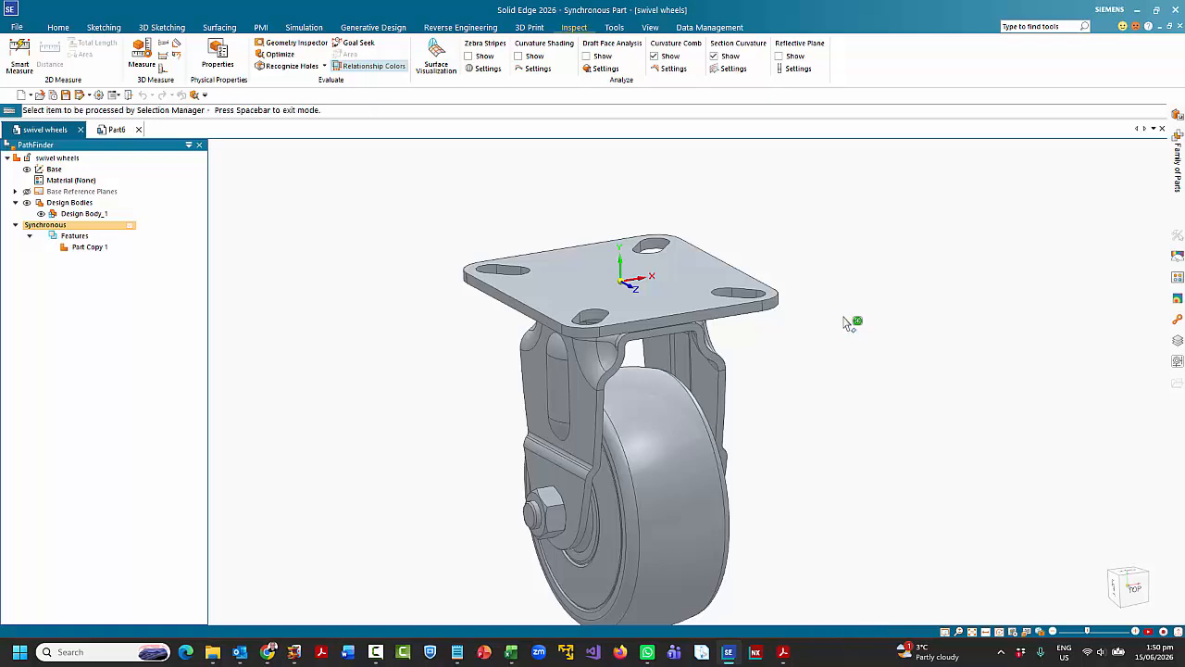
click(690, 275)
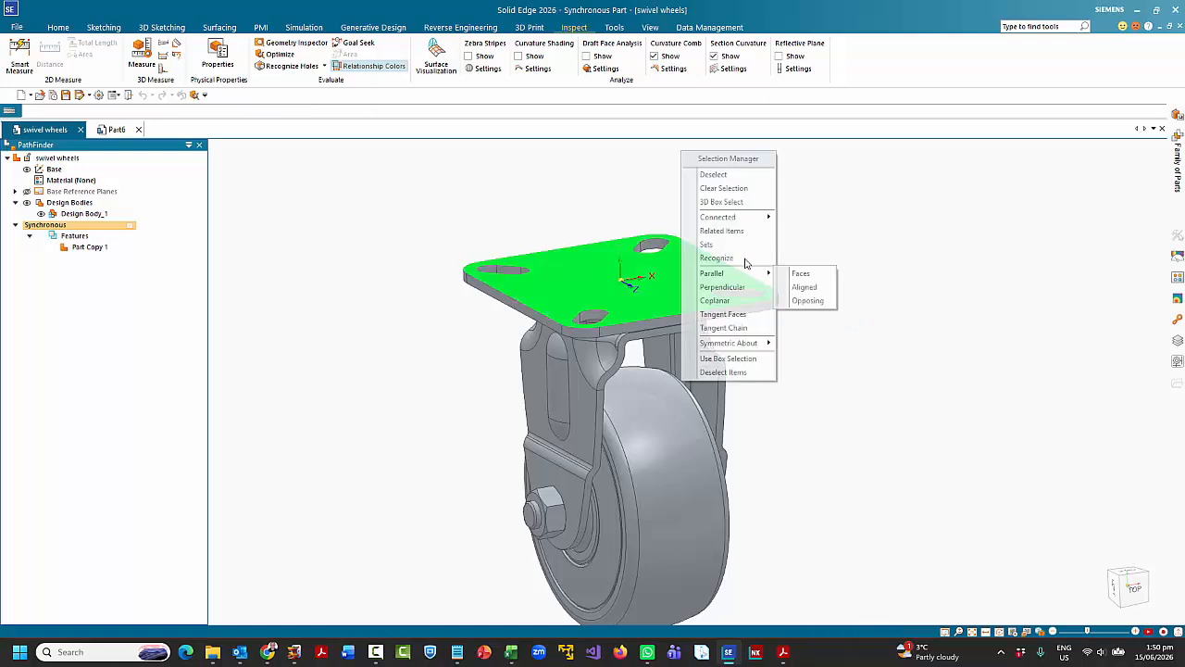
drag(732, 163, 859, 163)
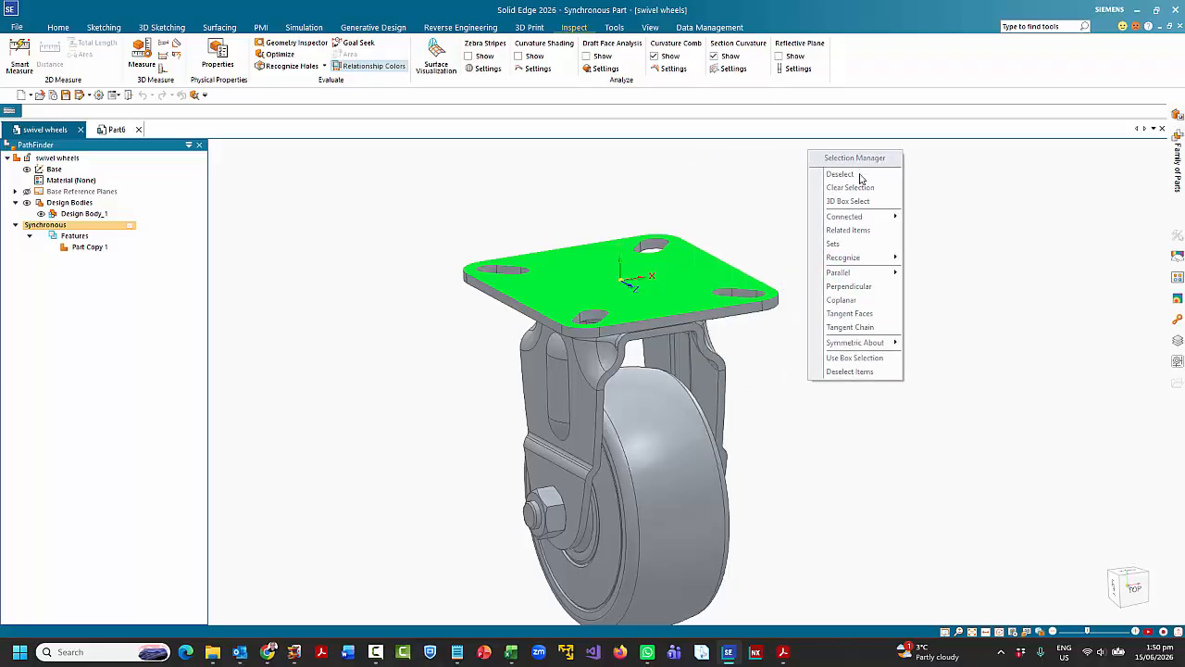
mouse_move(859, 219)
mouse_move(857, 264)
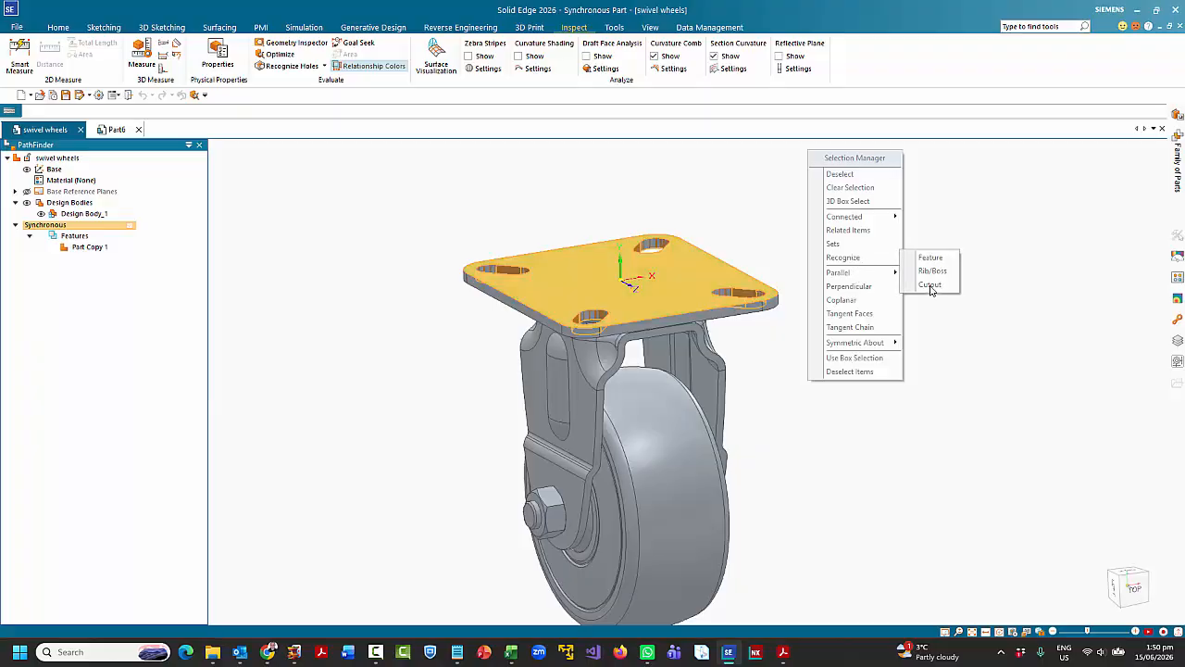
click(930, 285)
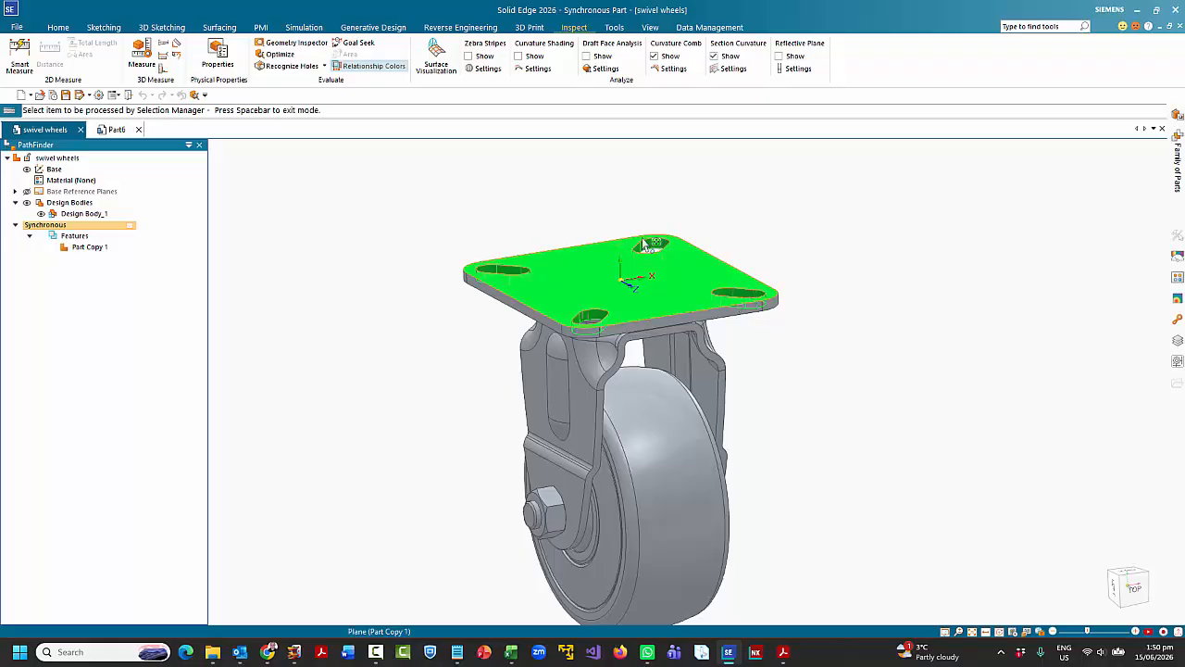
Add the mounting plate's underside face and its tangent chain around the raised pad to the selection.
middle_drag(863, 370, 779, 283)
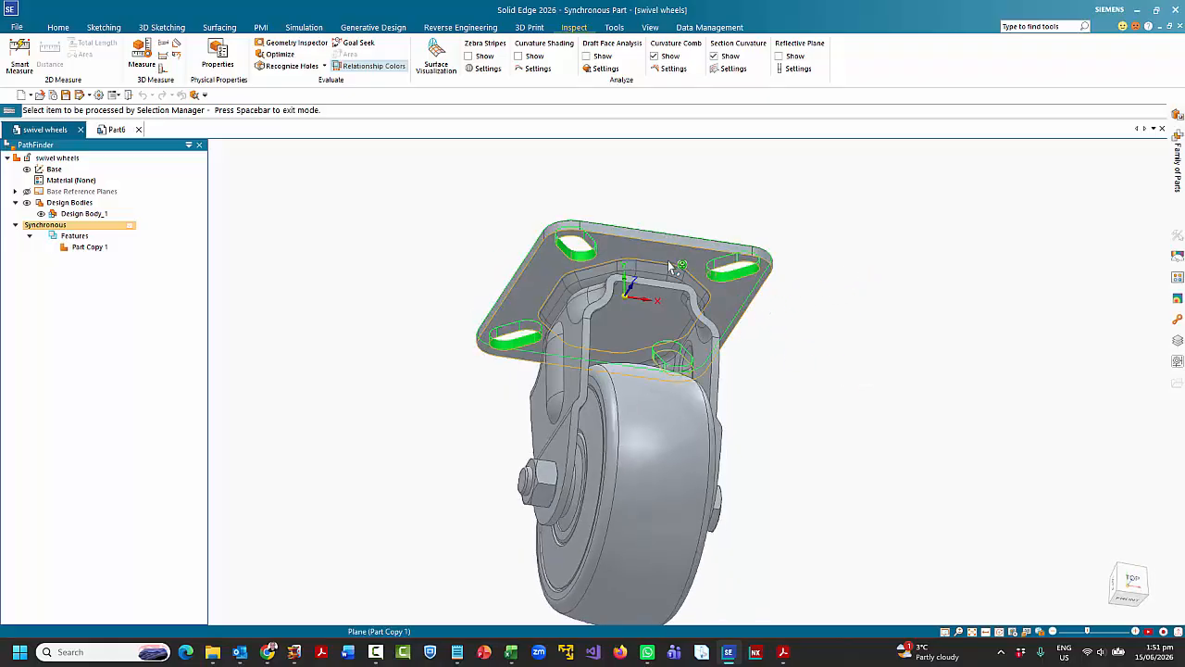
click(697, 262)
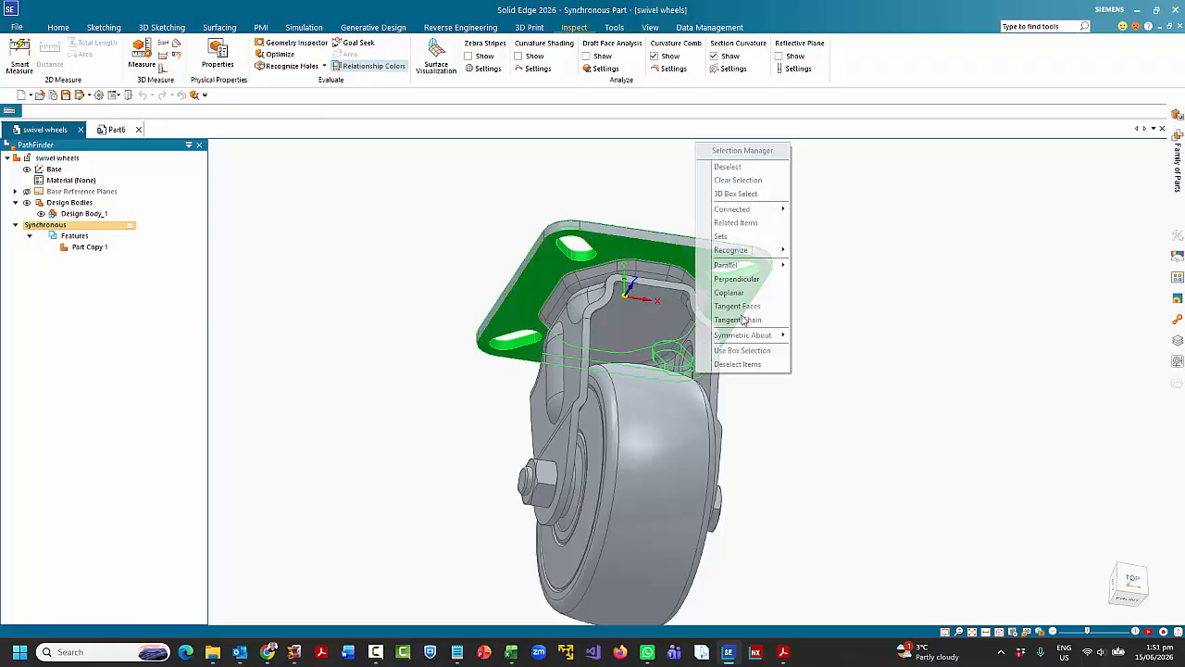
click(738, 320)
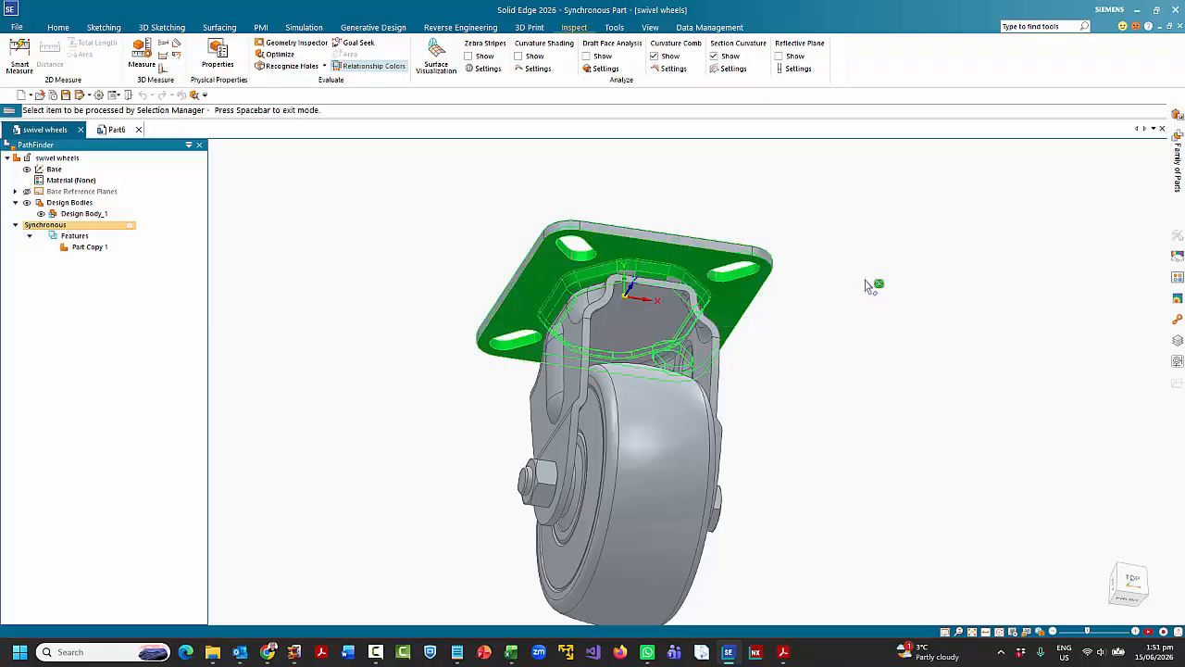
Leave Selection Manager and add the missed individual faces around the raised pad under the mounting plate to the selection.
scroll(866, 285, up, 3)
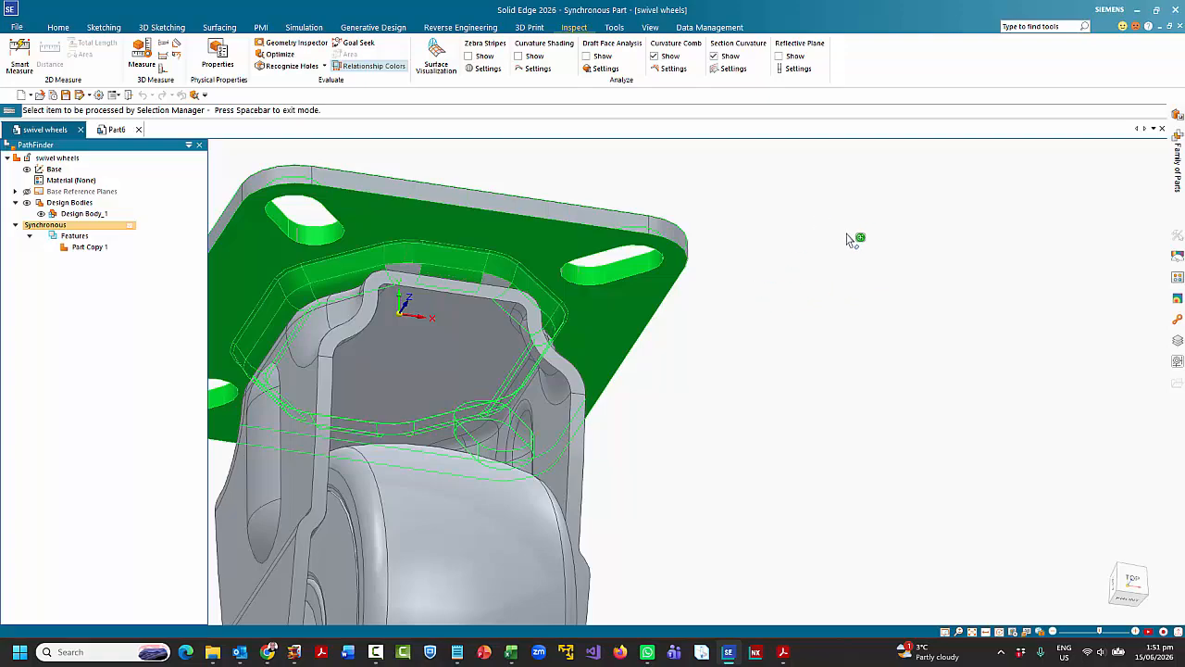
key(space)
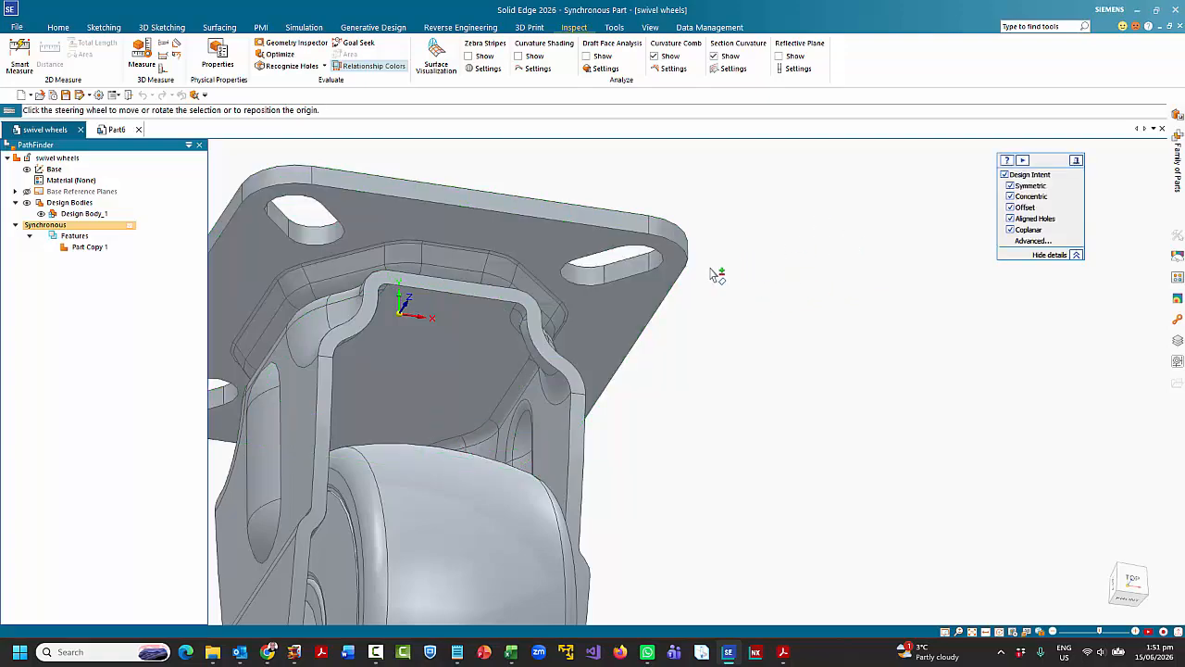
click(494, 280)
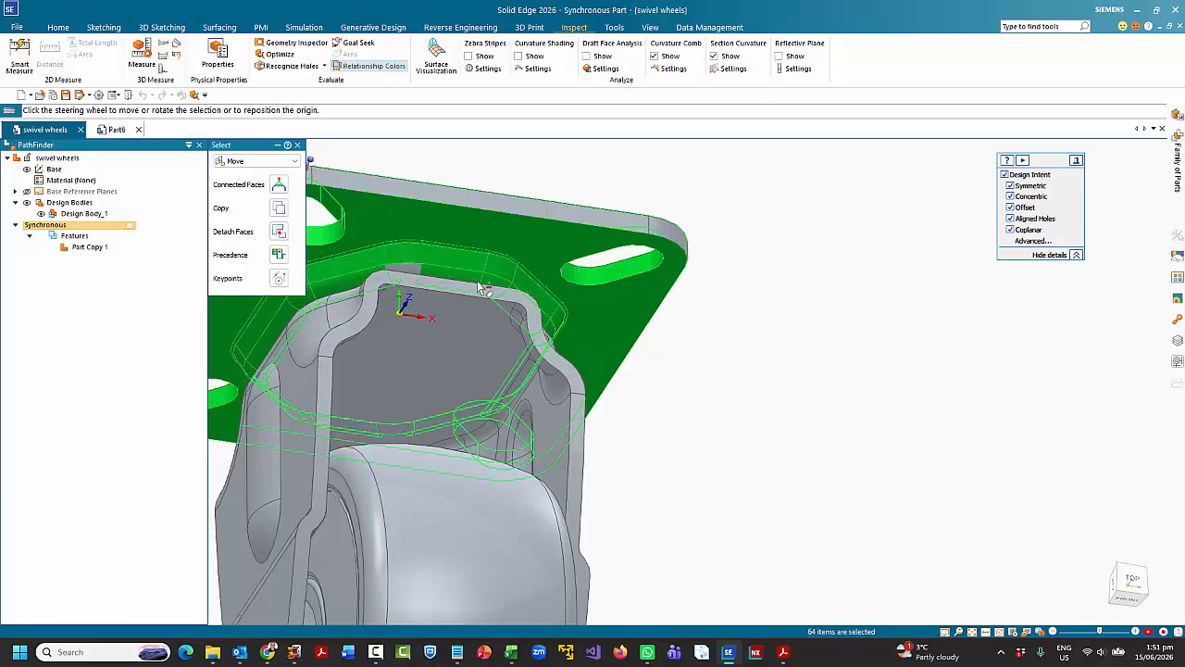
click(406, 269)
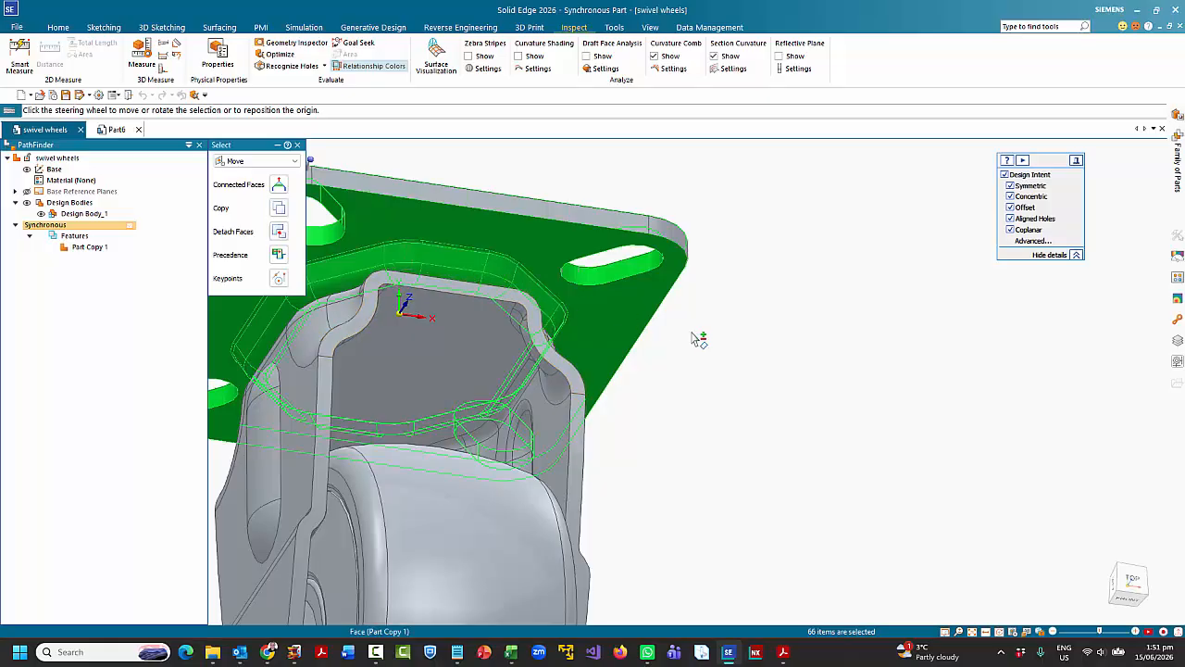
middle_drag(757, 350, 915, 309)
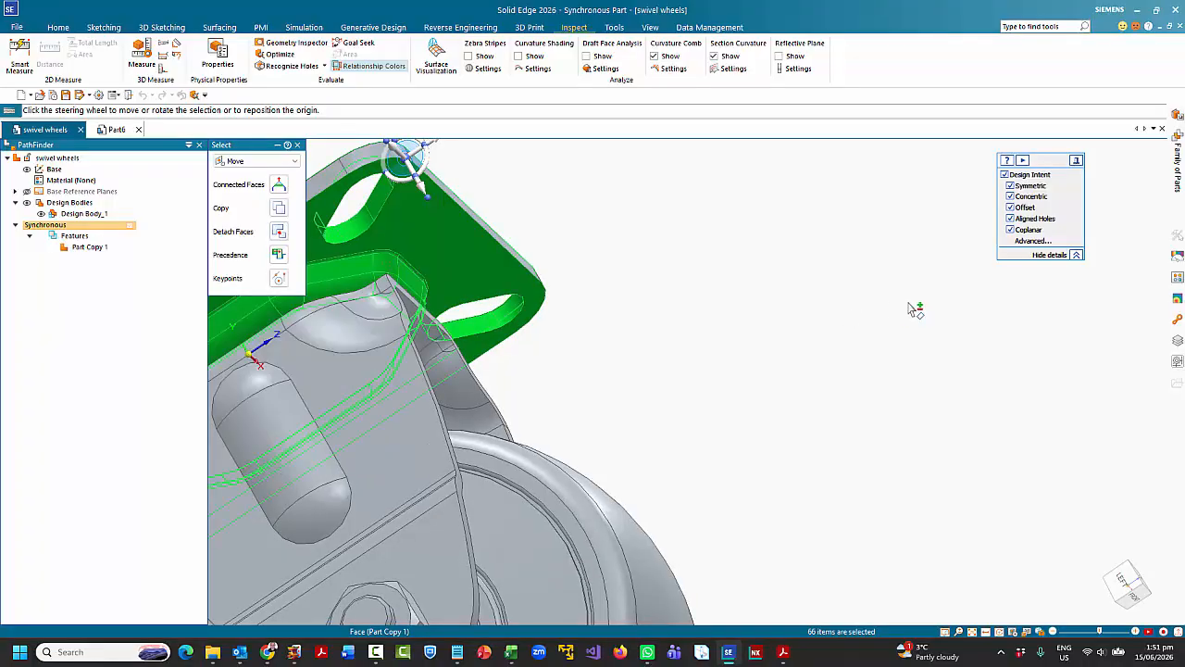
shift+middle_drag(580, 313, 952, 274)
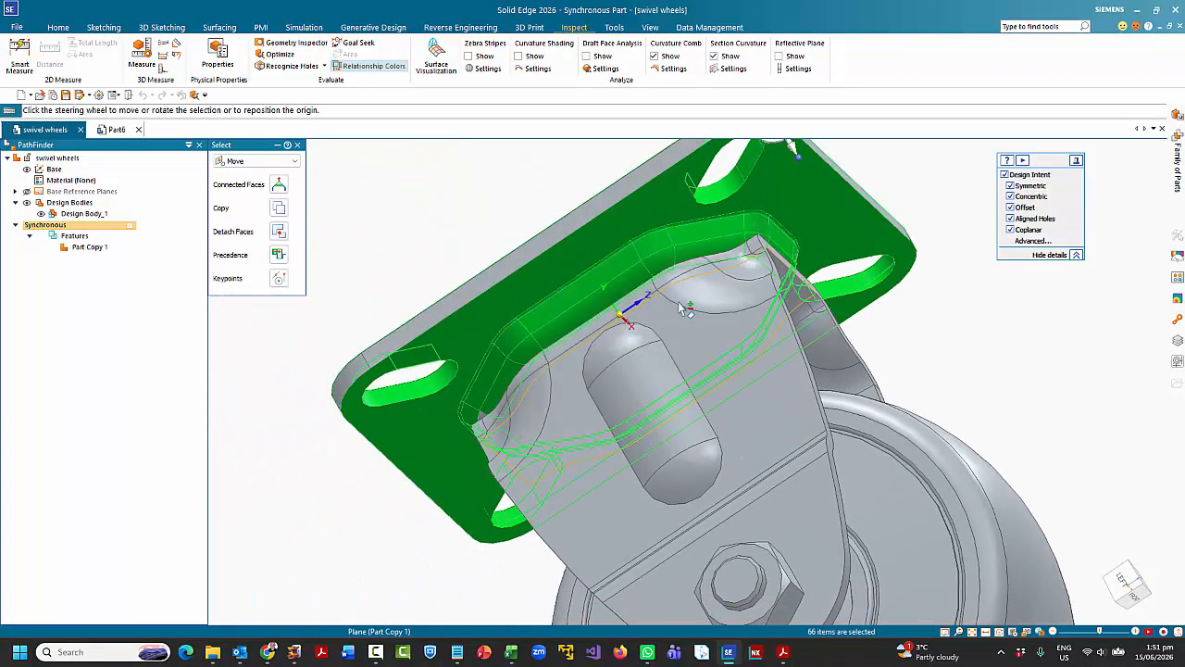
middle_drag(339, 444, 472, 319)
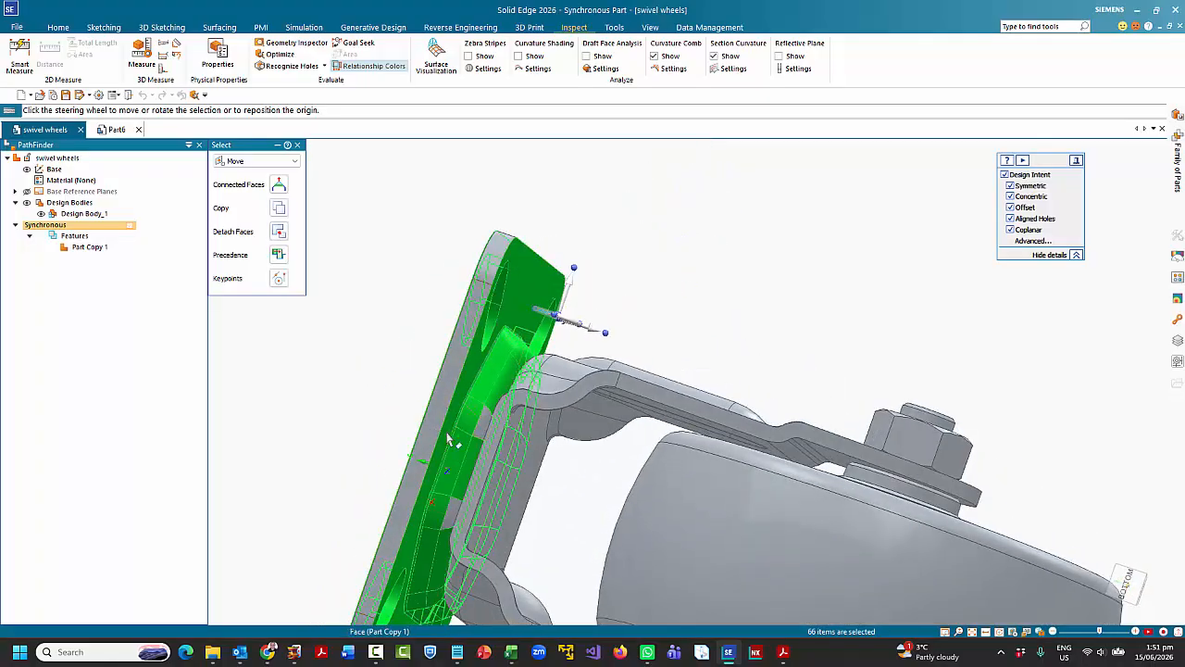
ctrl+click(458, 515)
ctrl+click(443, 497)
middle_drag(371, 419, 568, 311)
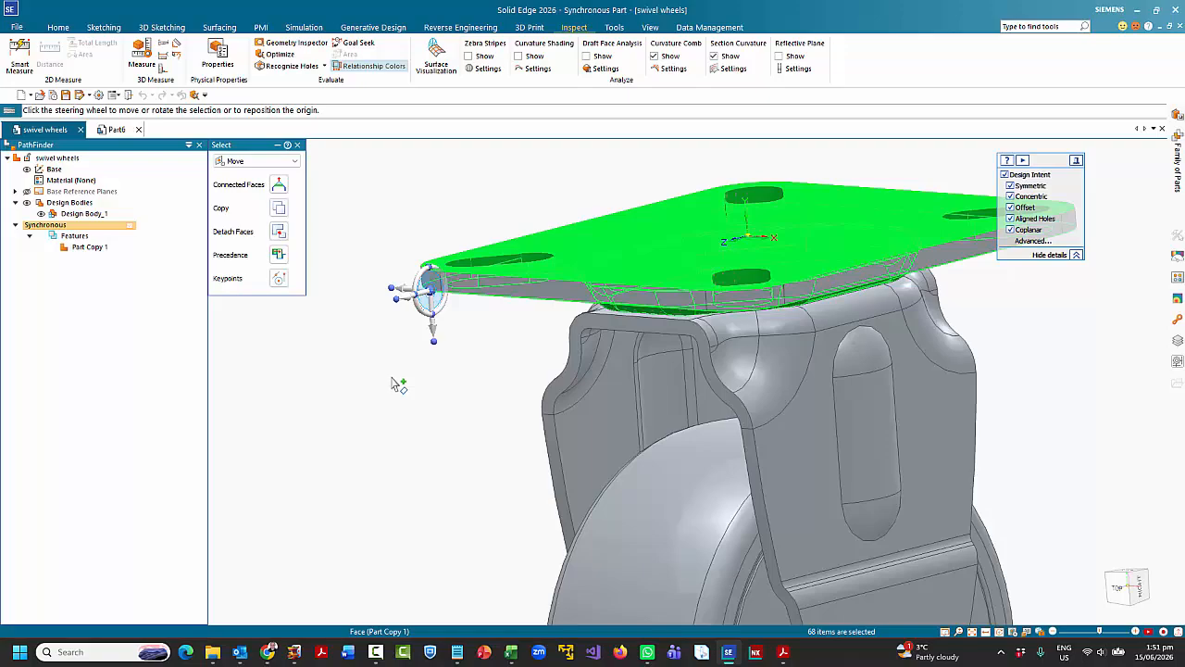
Add the mounting plate's outer side faces with Selection Manager's Tangent Chain option and copy all selected plate faces.
key(Escape)
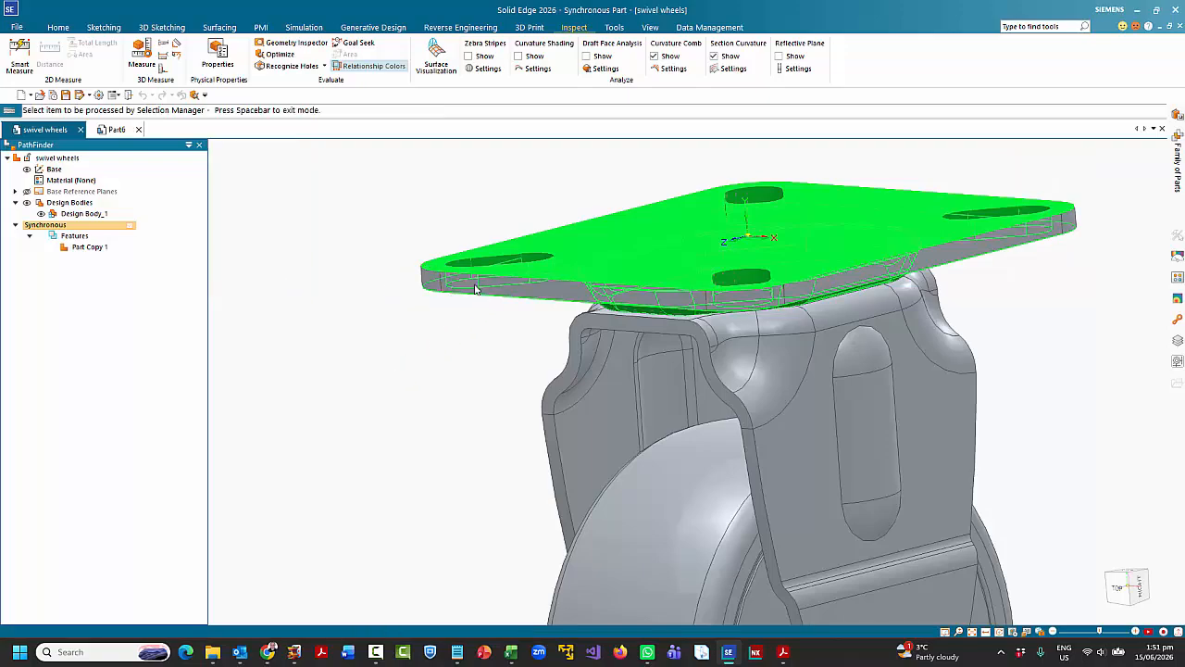
click(475, 290)
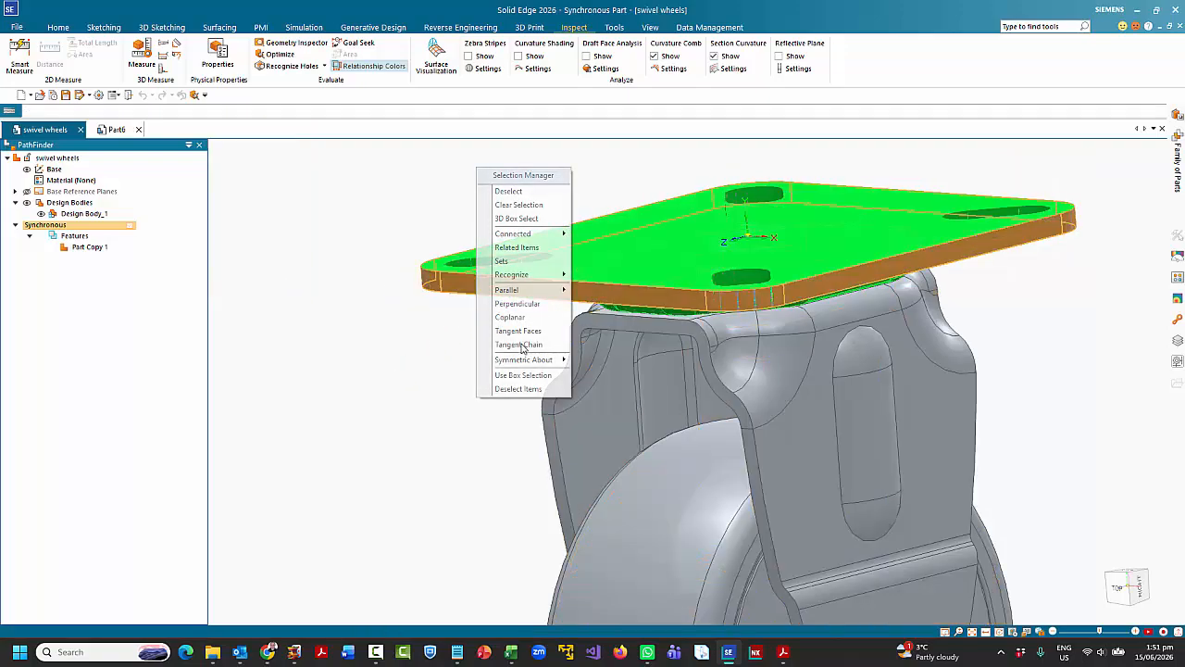
click(521, 348)
middle_drag(450, 396, 535, 421)
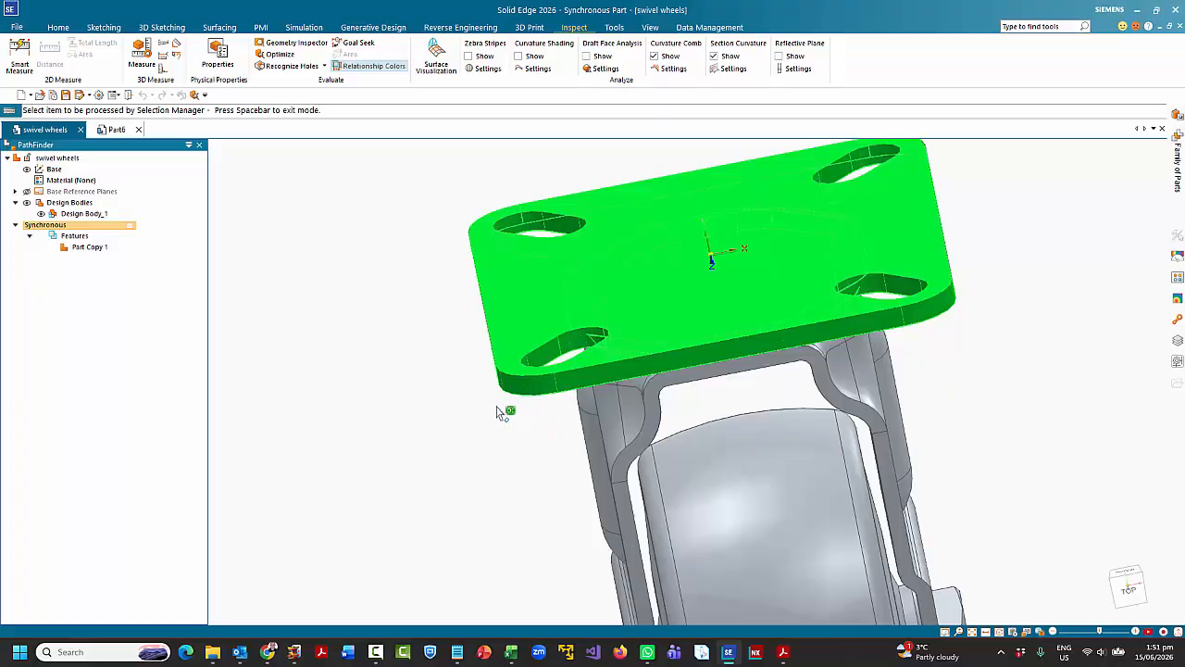
key(space)
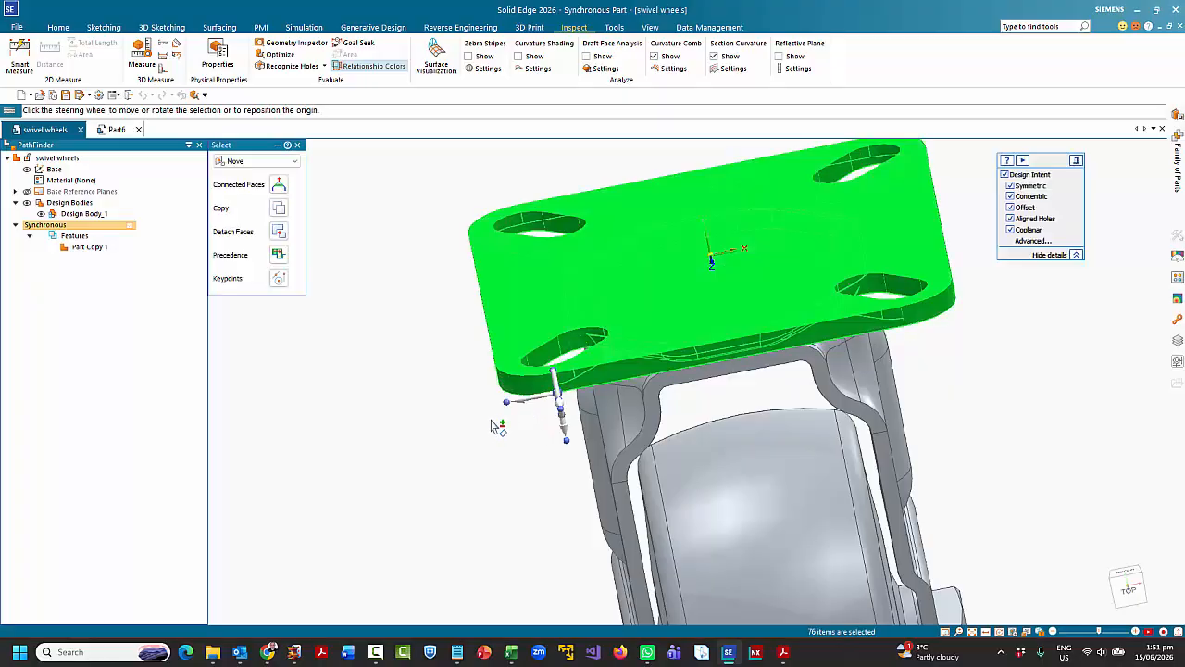
key(Escape)
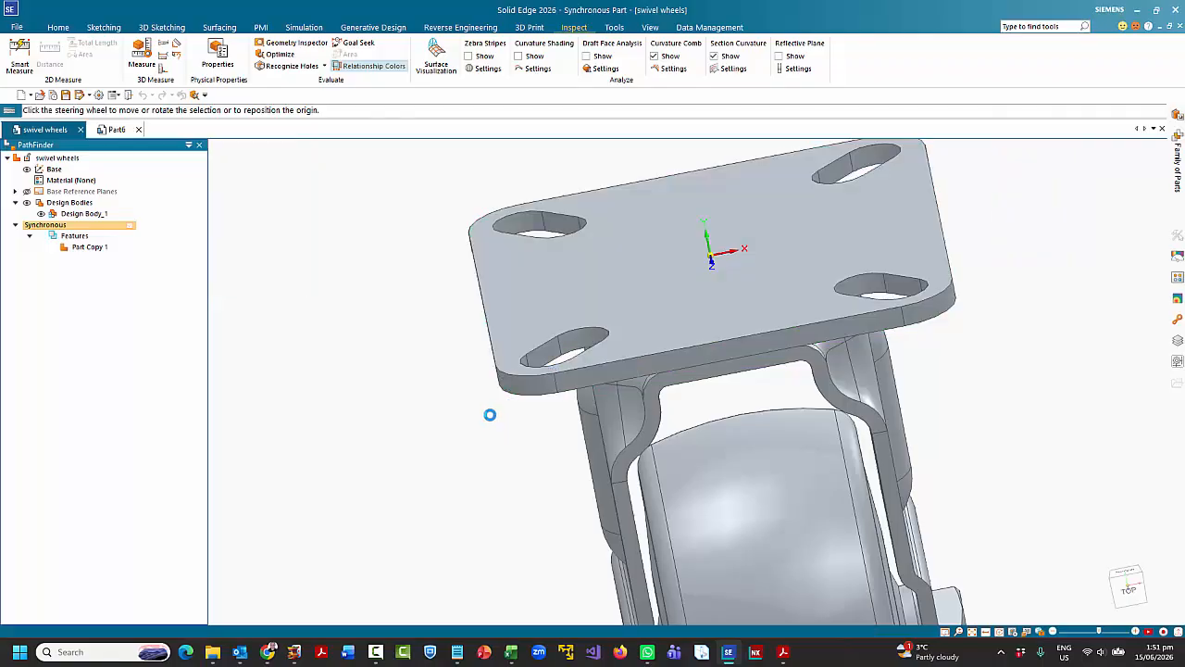
Create a new synchronous part from the iso metric part.par template and paste the copied mounting plate faces into it.
key(ctrl+n)
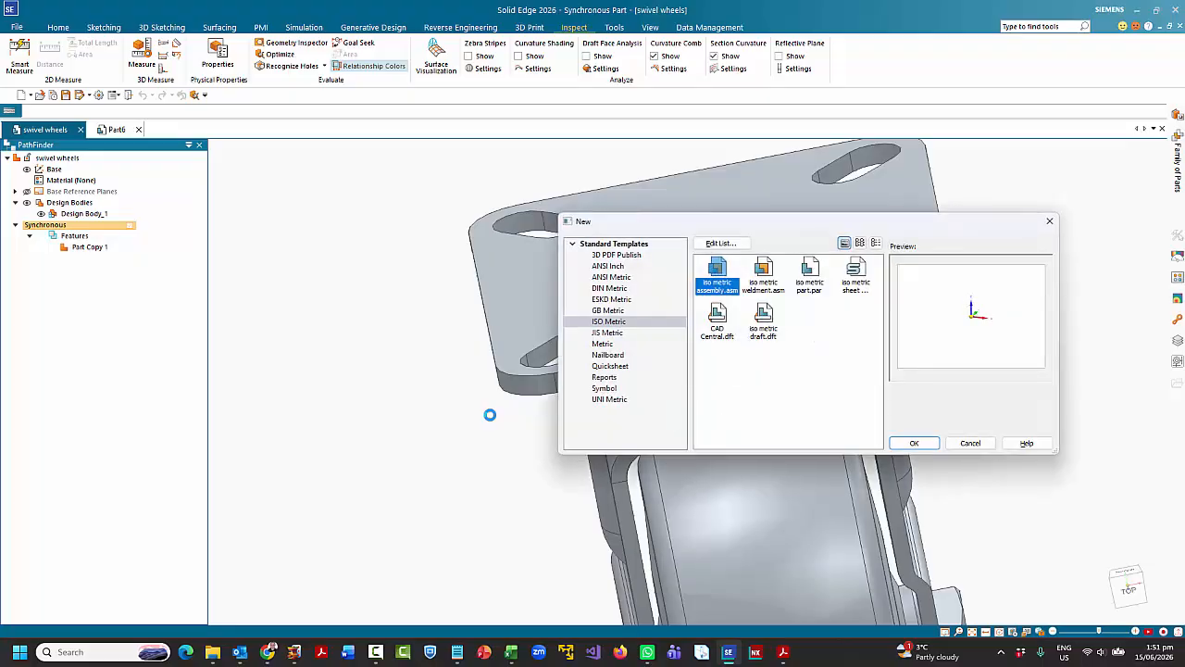
double_click(810, 273)
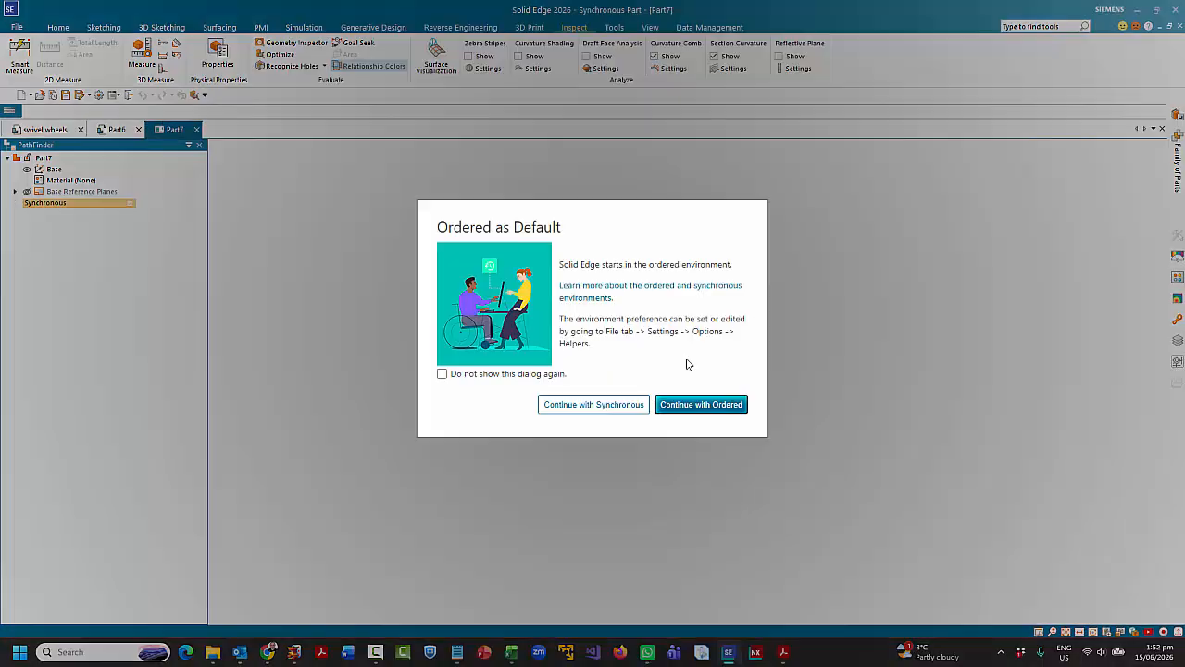
click(594, 403)
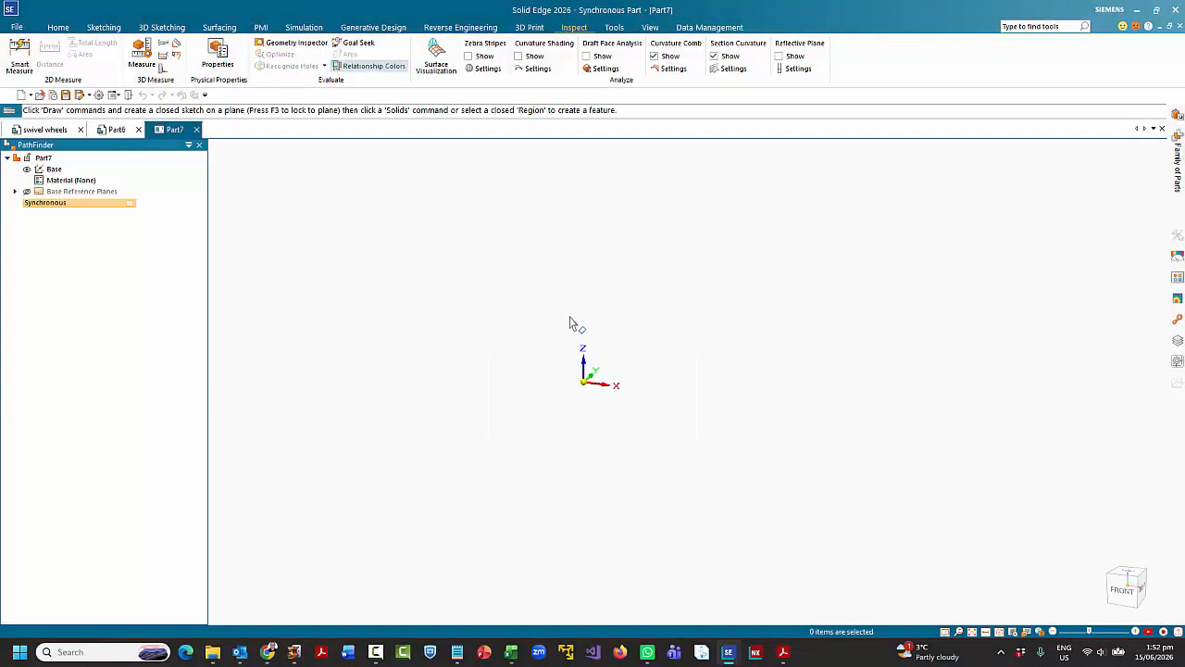
key(ctrl+v)
click(690, 368)
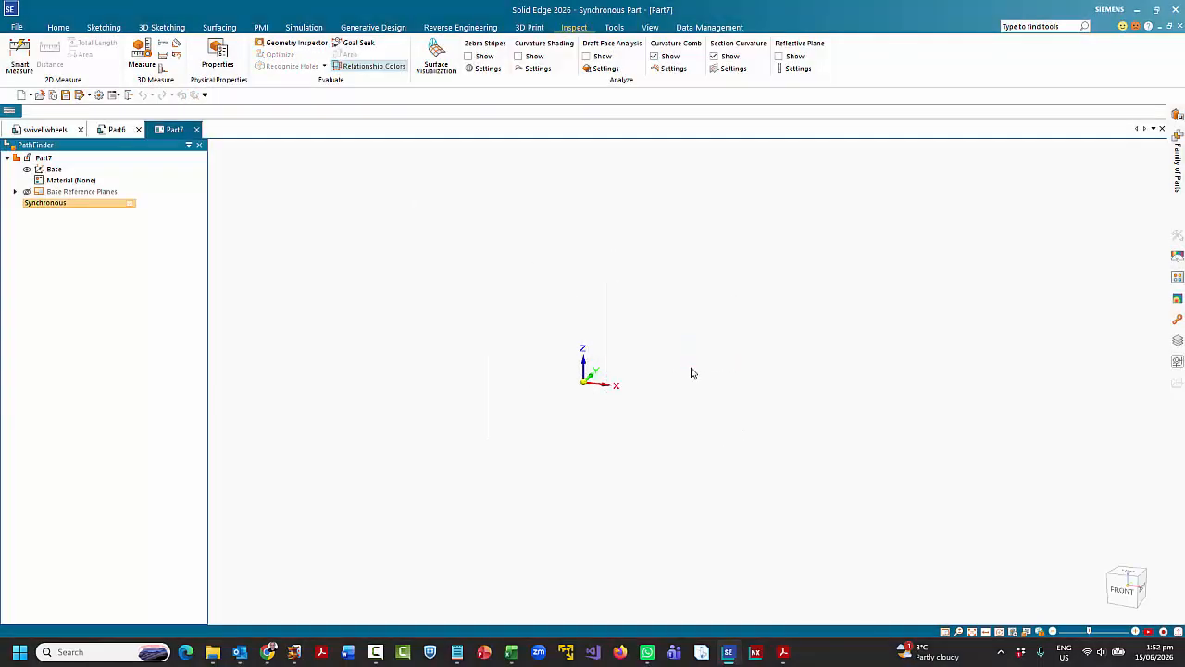
key(Escape)
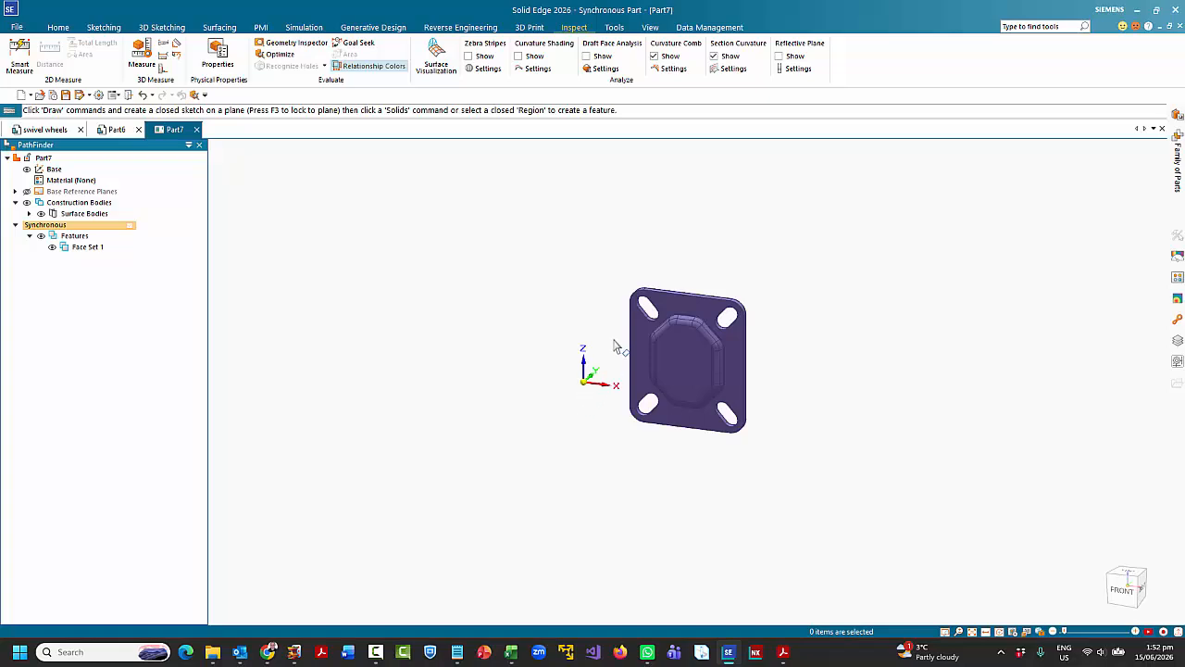
Move the pasted face set along the Z axis from the midpoint of the plate's side edge to the base origin.
click(76, 246)
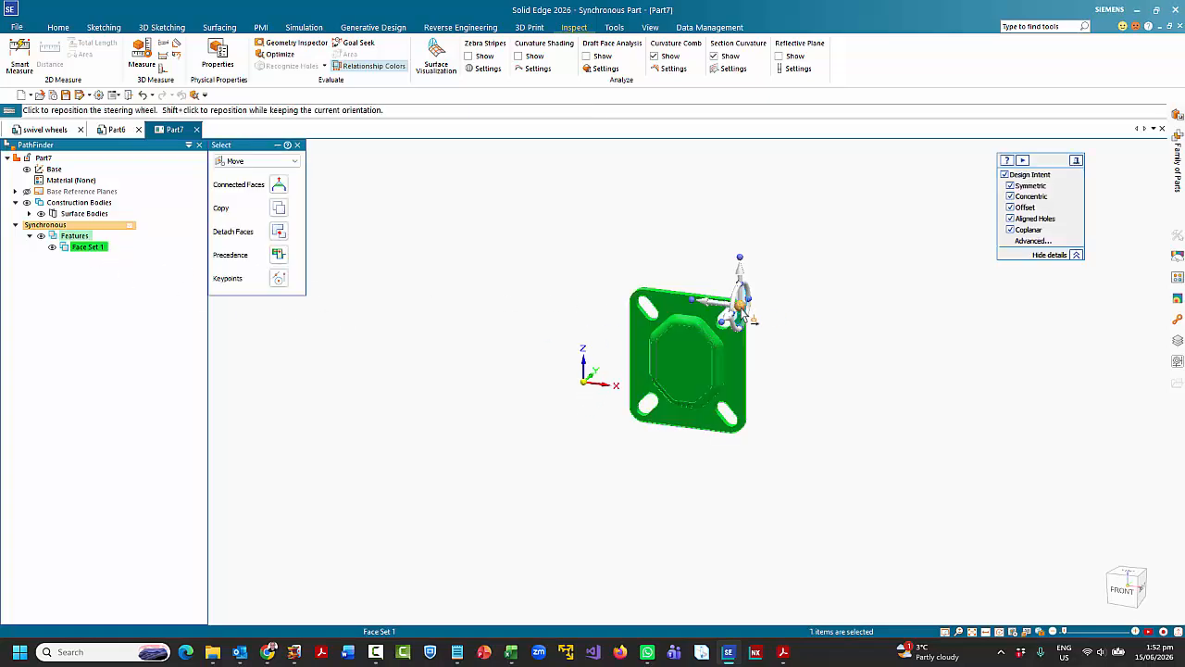
click(741, 304)
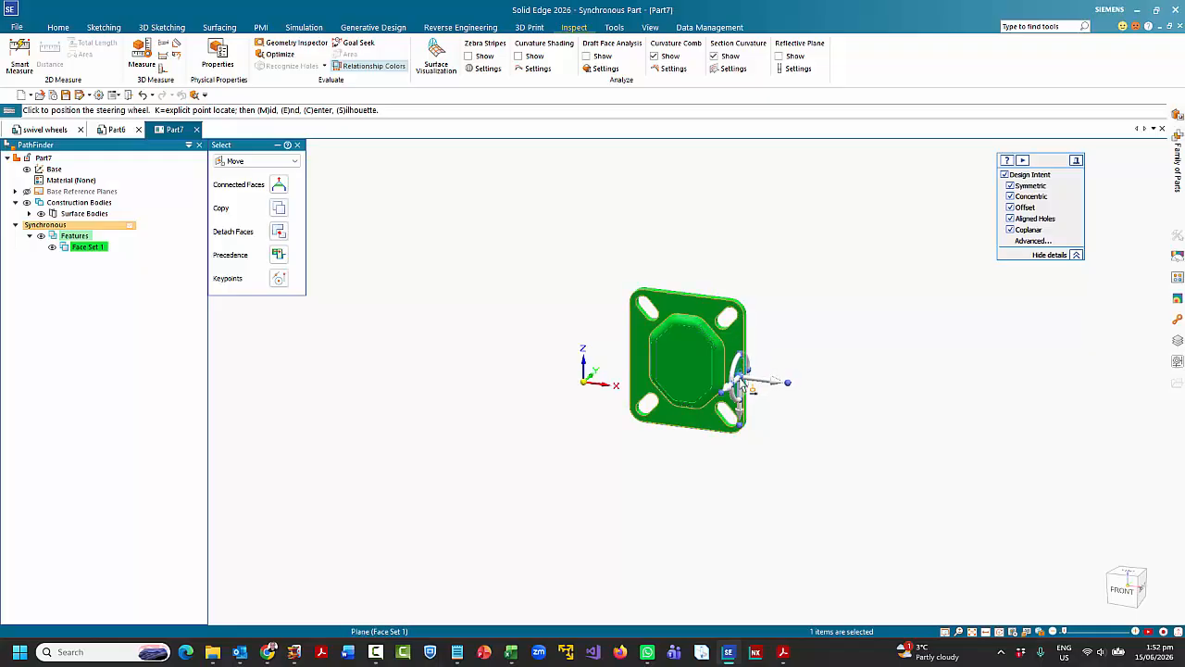
click(747, 367)
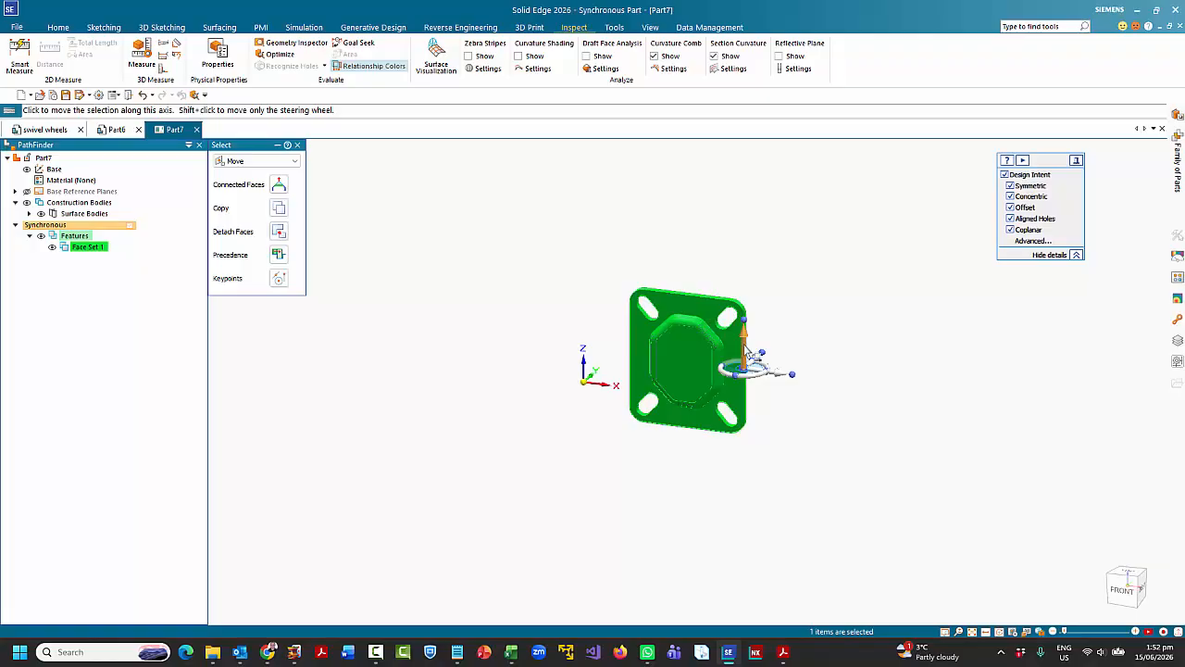
click(746, 350)
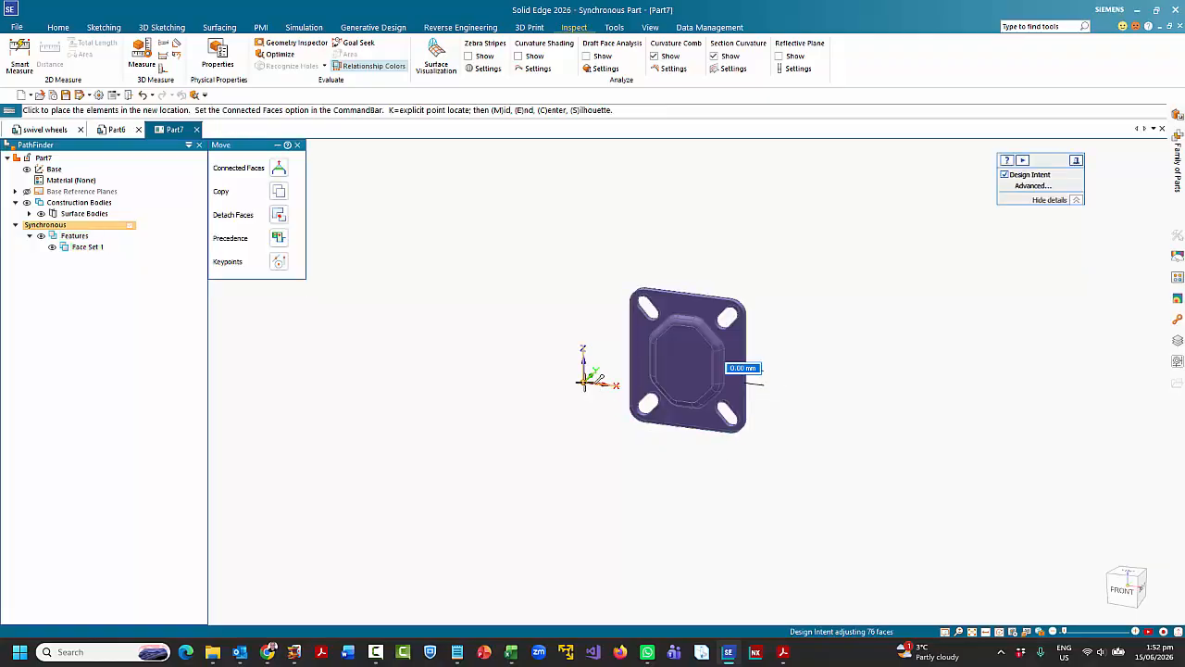
click(583, 381)
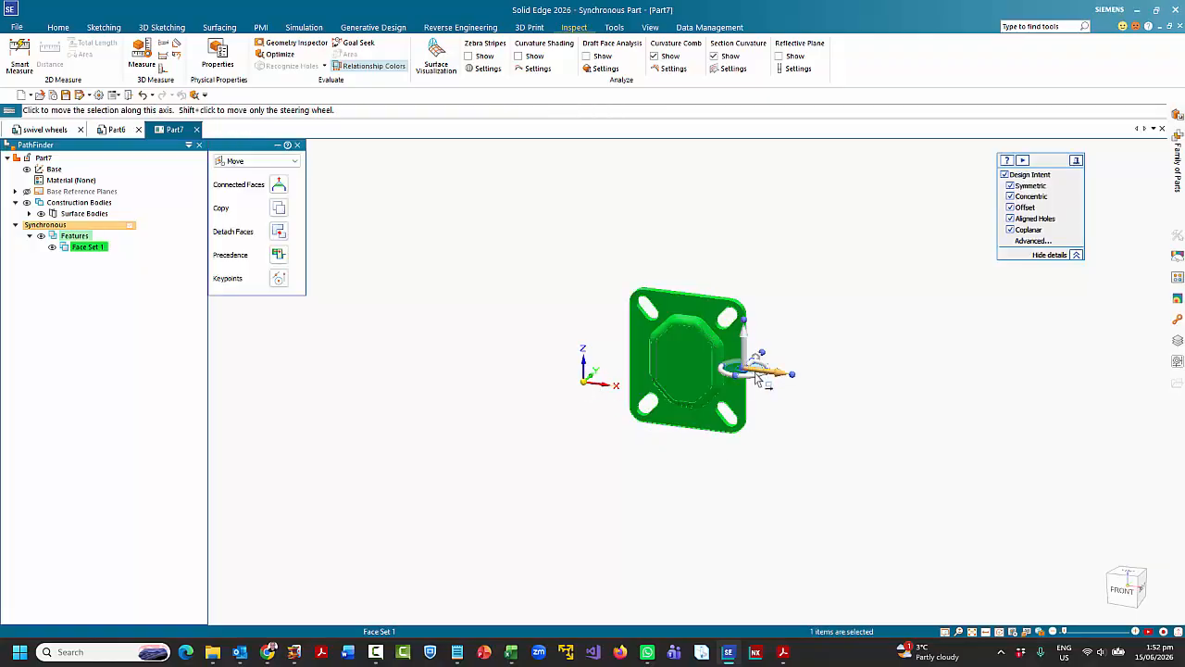
Move the plate's face set along the X axis from the midpoint of its lower edge to the base origin.
click(744, 382)
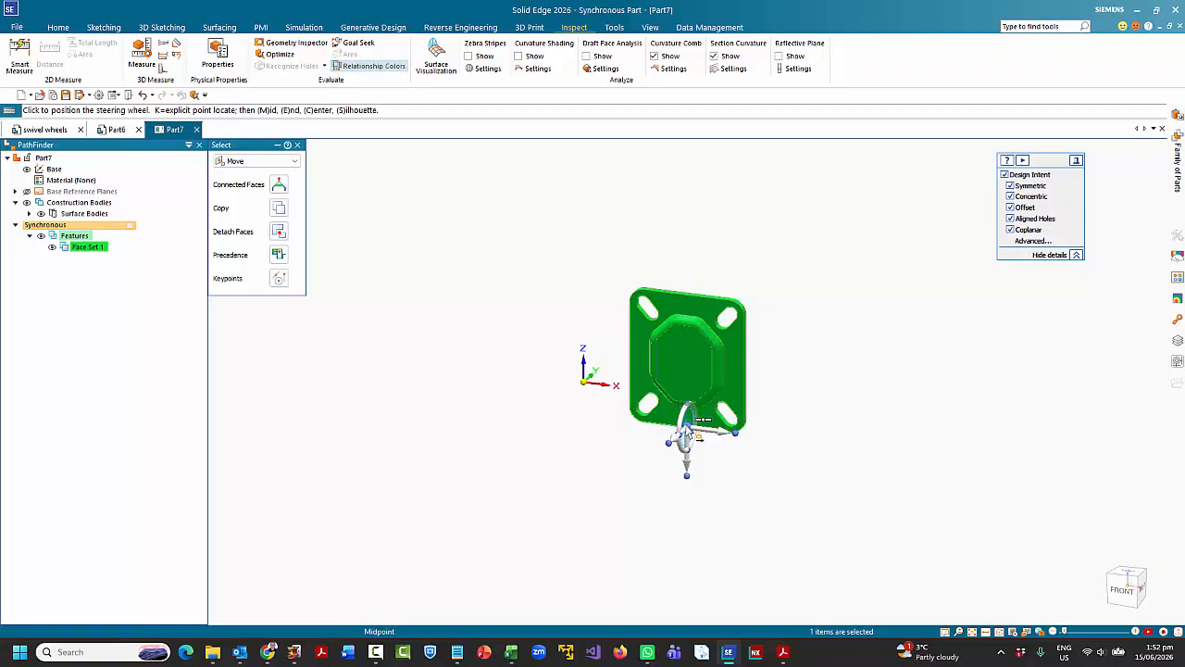
click(714, 436)
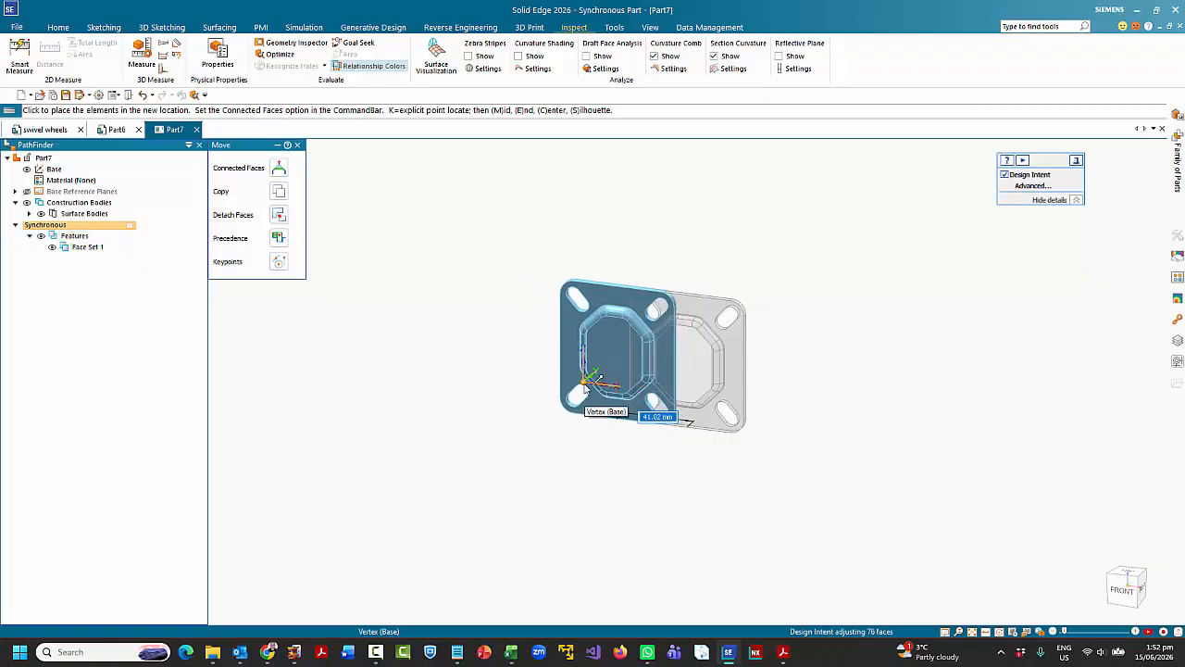
click(585, 390)
Move the plate's face set along the Y axis to the base origin and clear the selection.
middle_drag(666, 470, 529, 462)
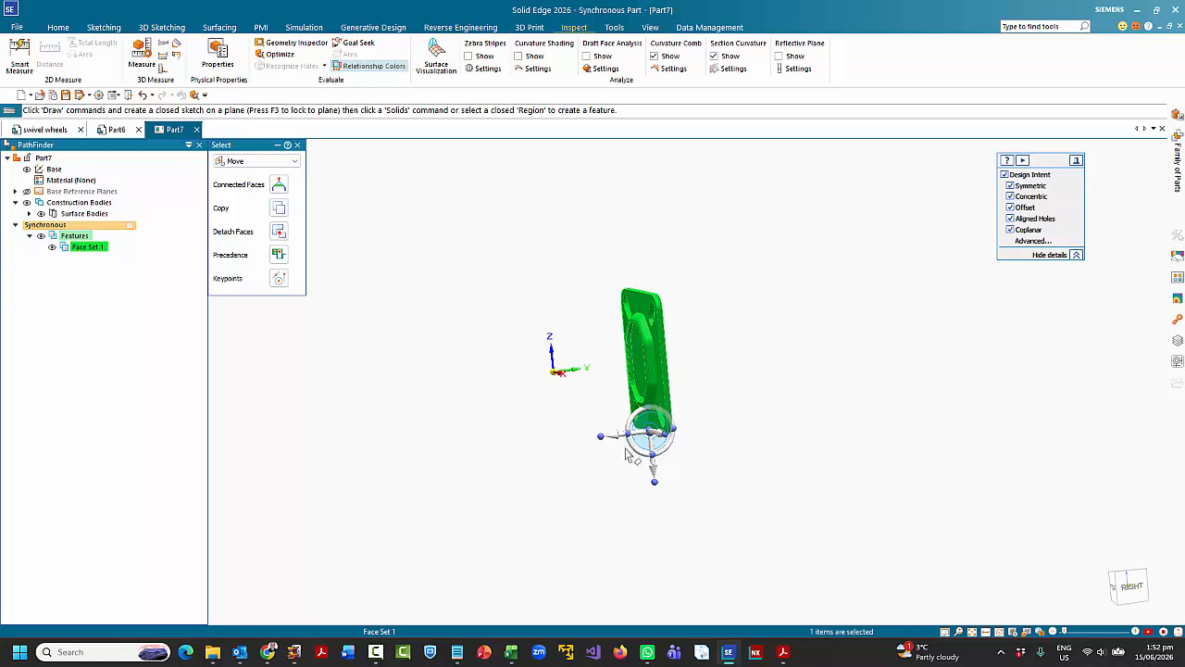
click(633, 435)
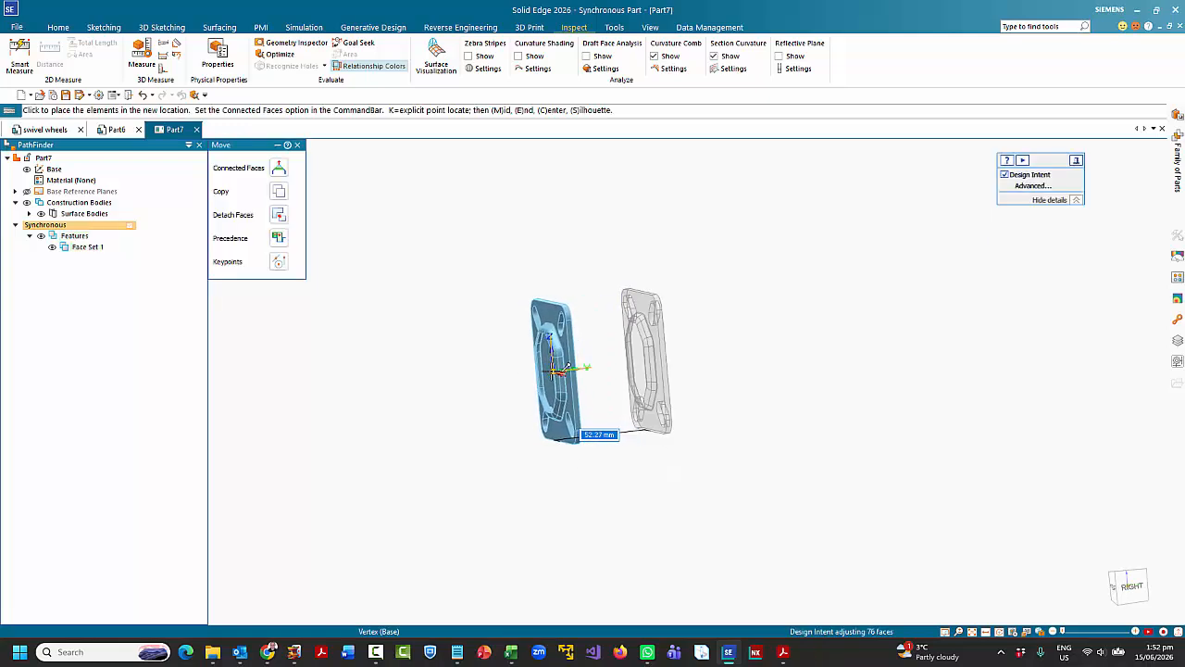
click(553, 371)
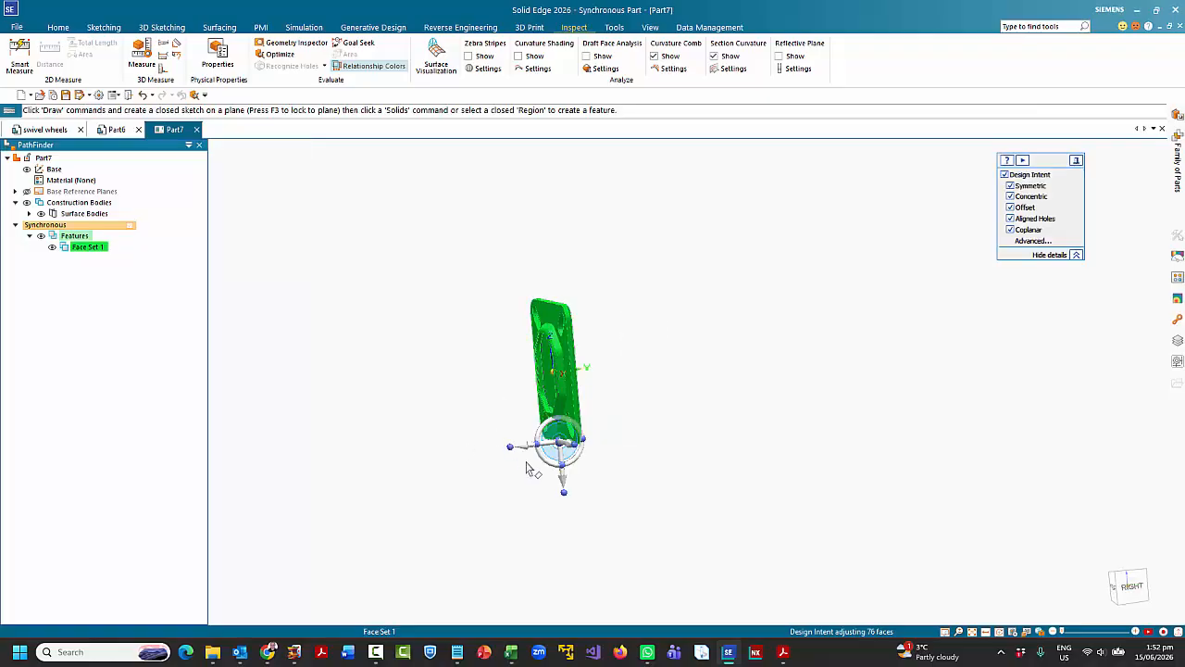
middle_drag(526, 468, 726, 345)
click(728, 327)
scroll(602, 370, up, 8)
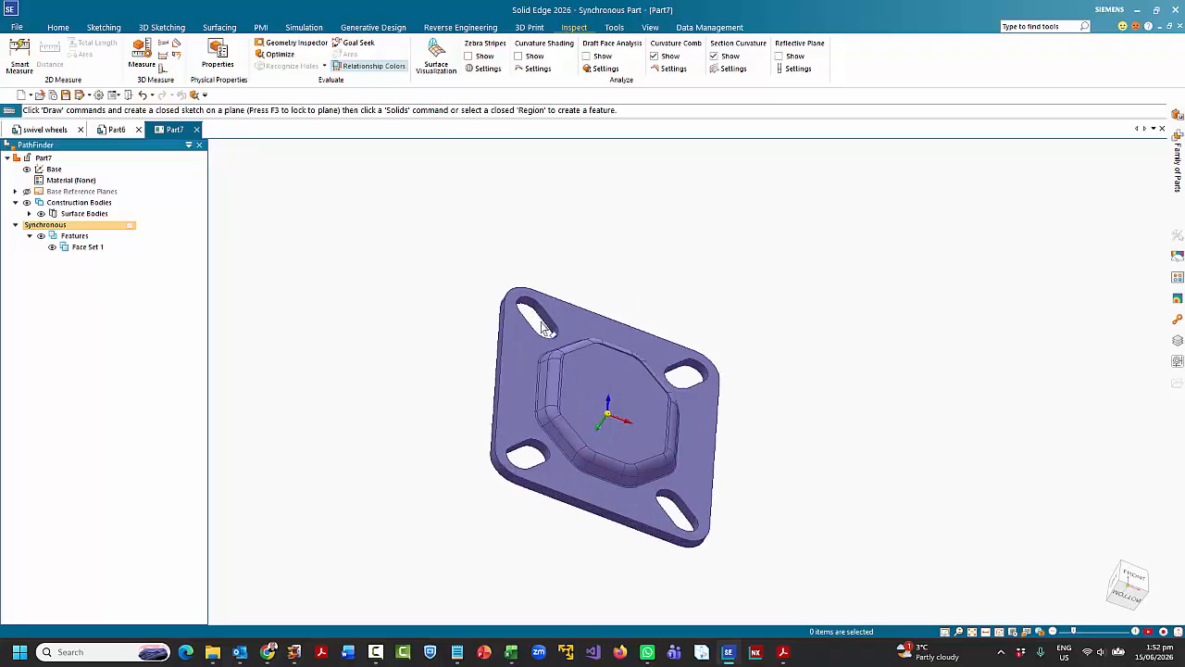
Close the octagonal opening of the raised pad with a Bounded surface using its edge chain as the boundary.
middle_drag(665, 390, 564, 304)
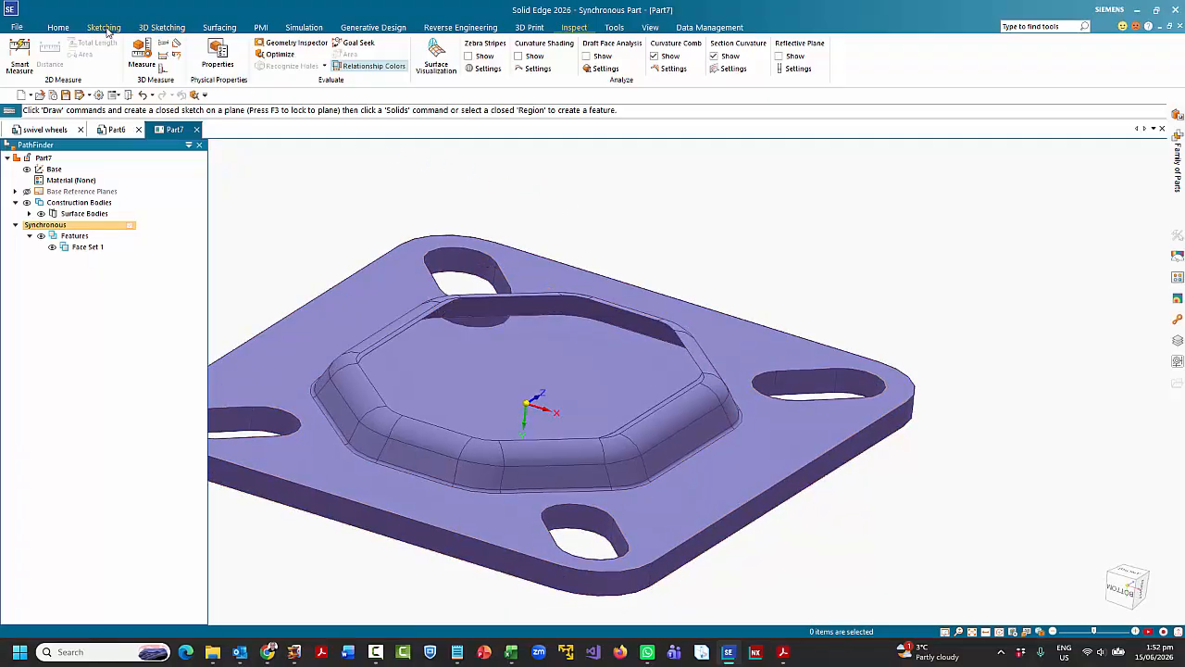
click(220, 27)
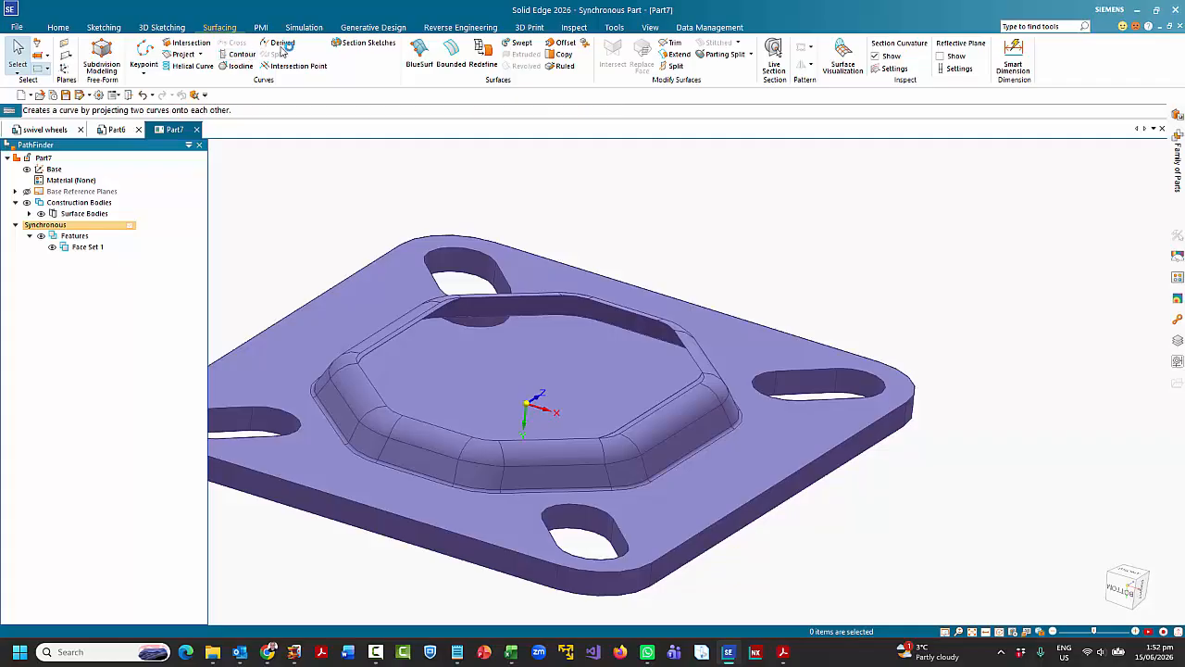
click(453, 51)
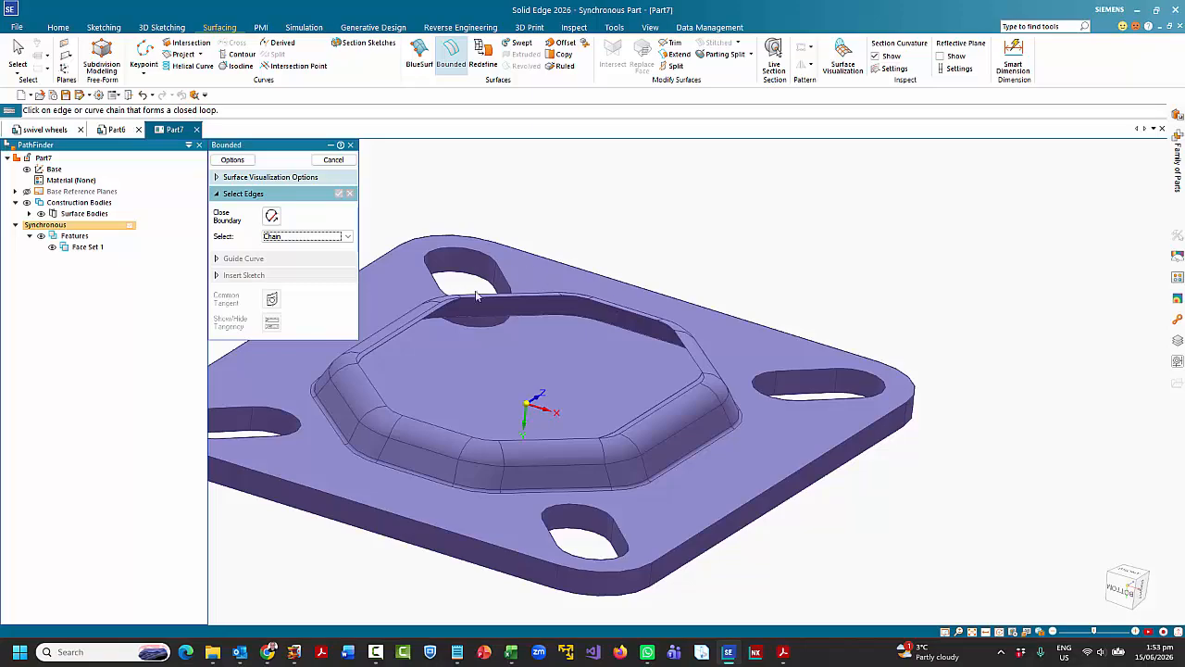
click(447, 308)
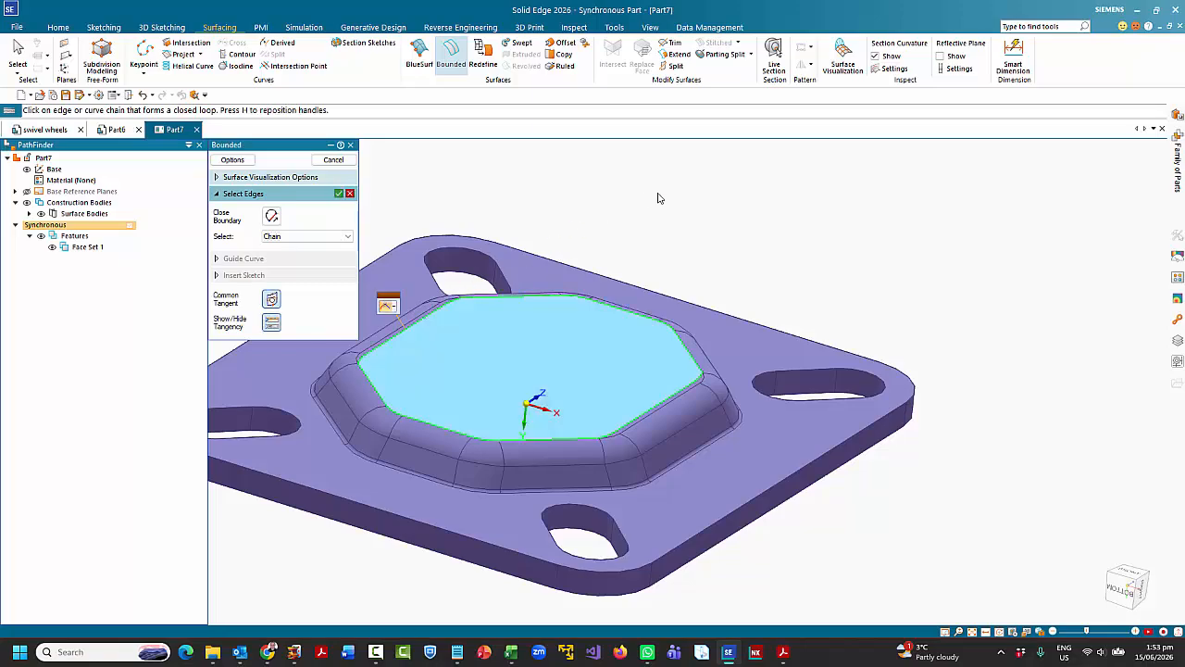
right_click(612, 204)
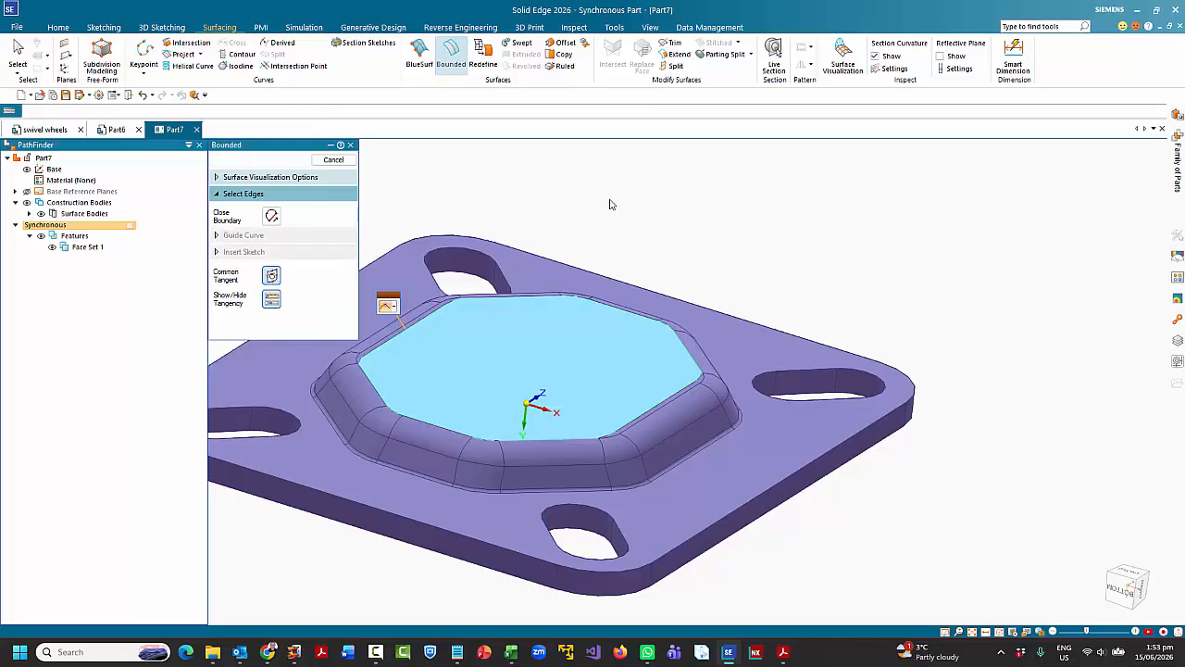
right_click(611, 203)
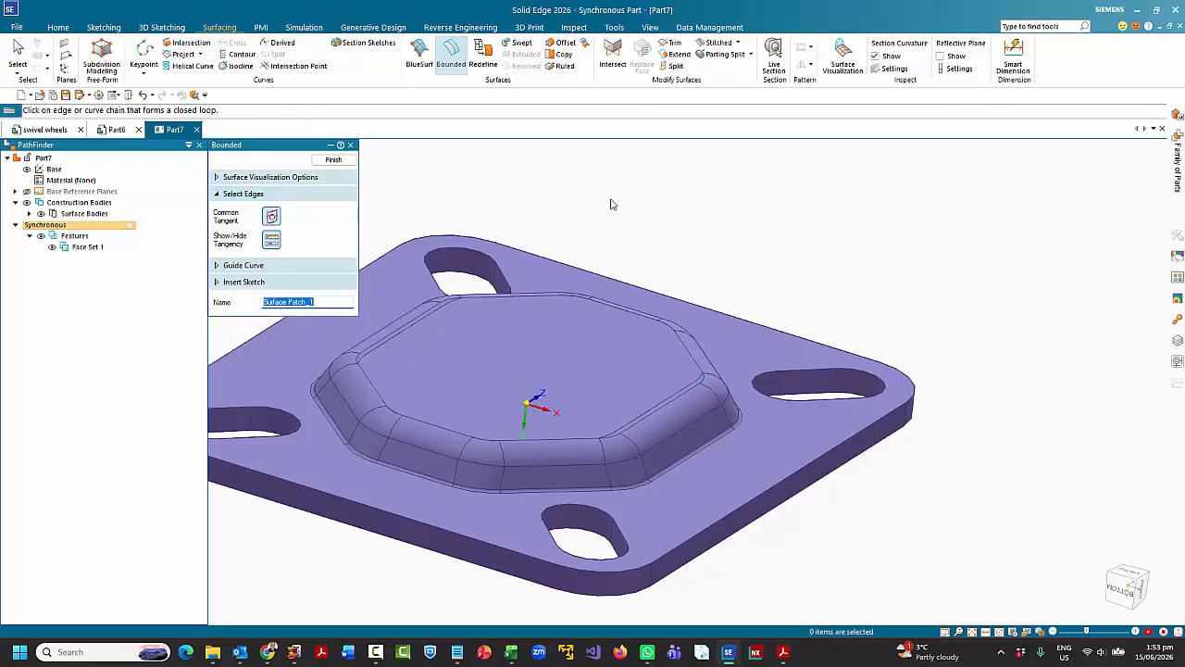
scroll(791, 237, down, 3)
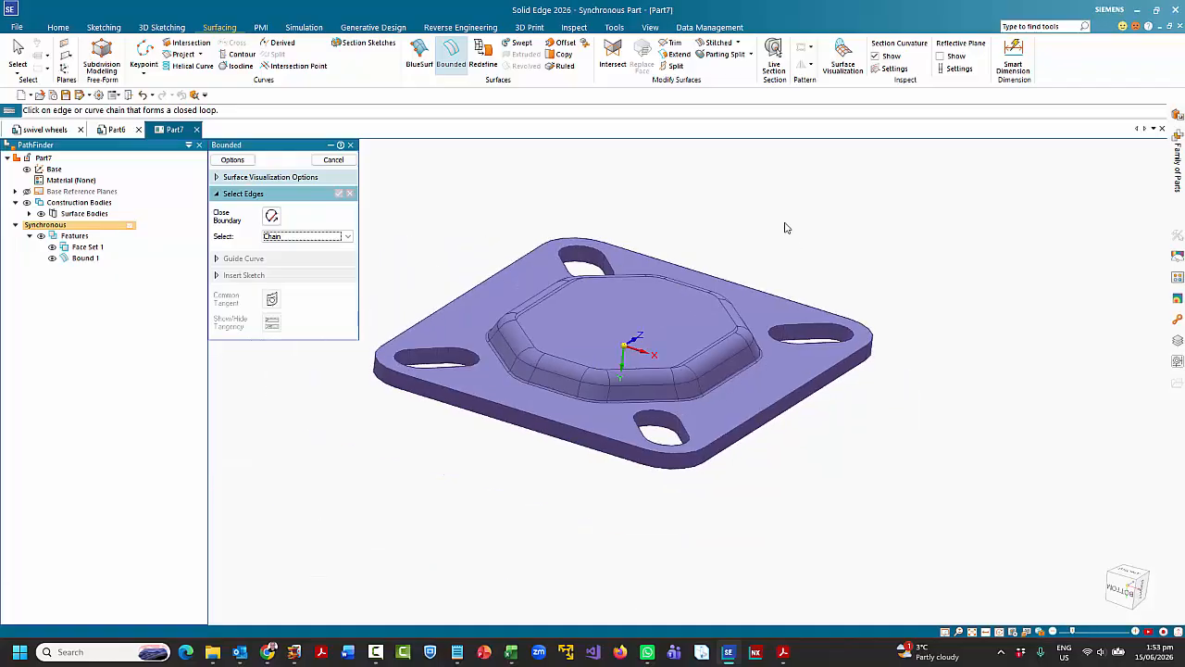
key(Escape)
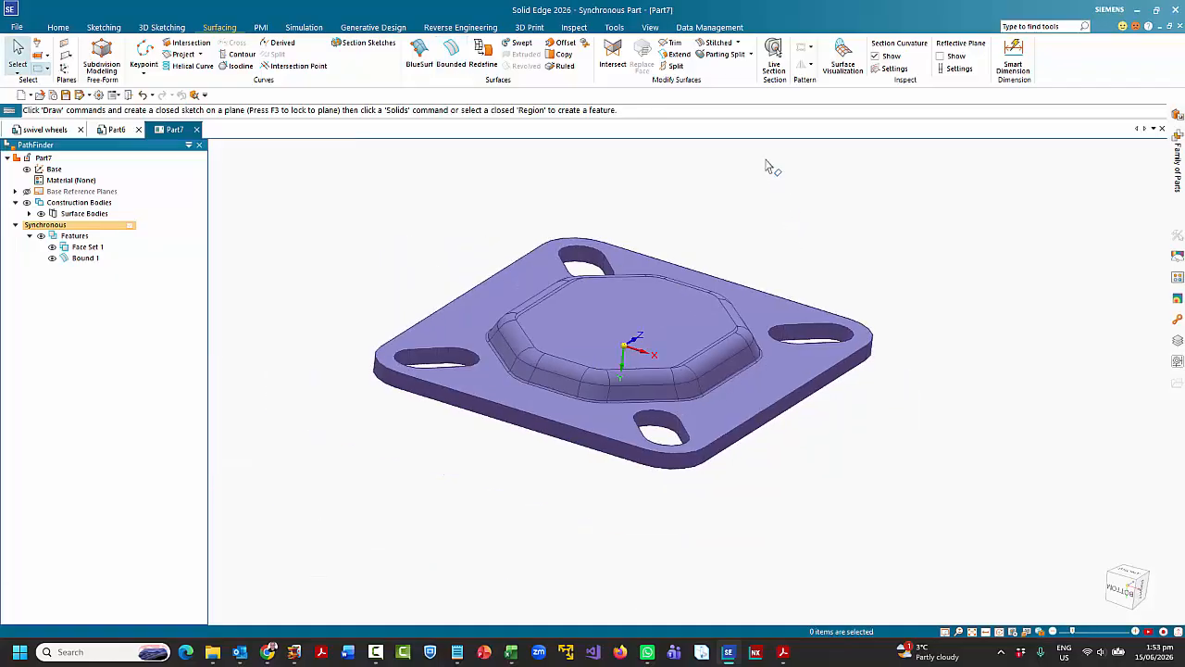
Stitch the octagonal patch to the plate's face set with healing of stitched surfaces left off.
click(718, 44)
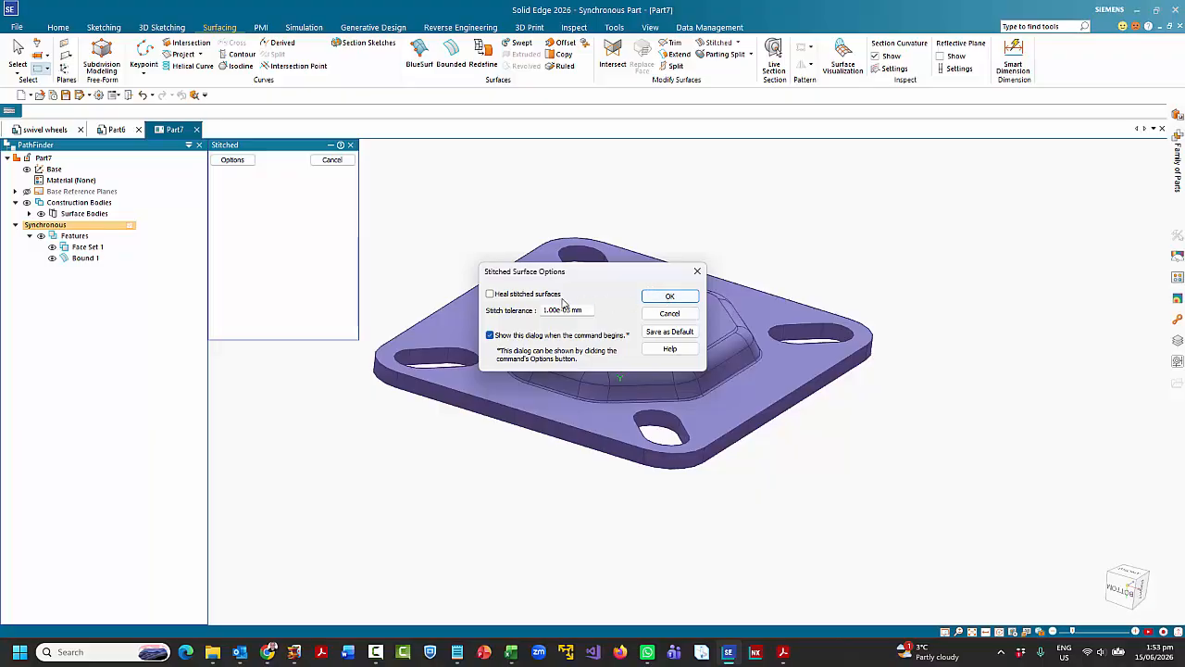
click(657, 296)
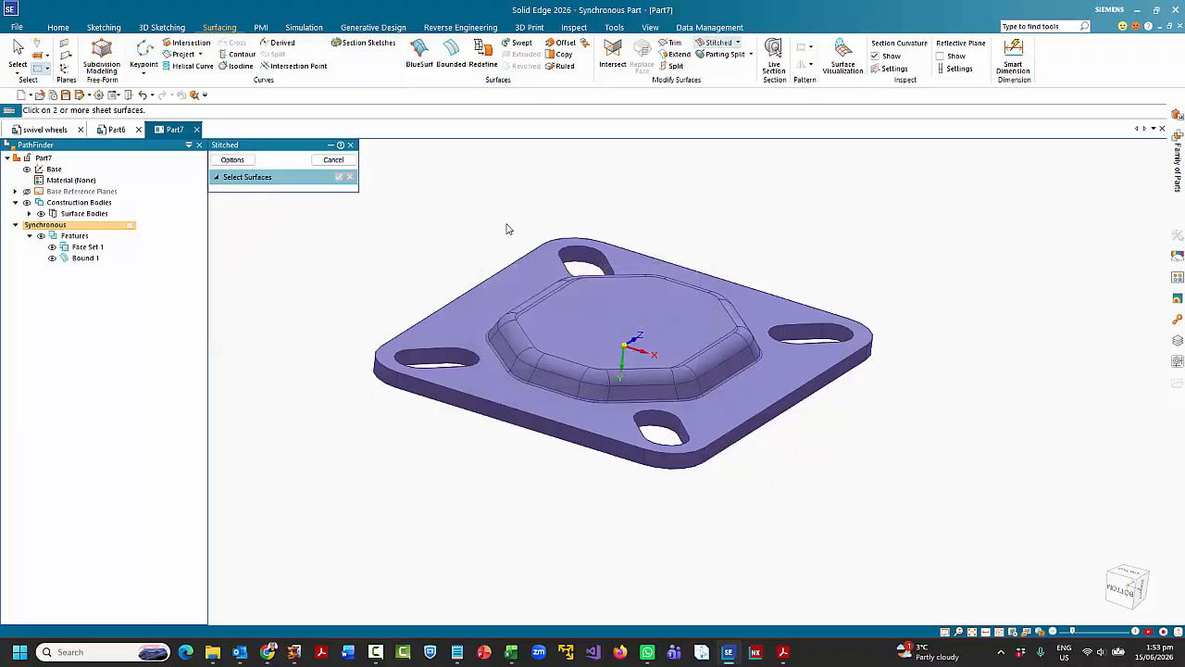
click(557, 317)
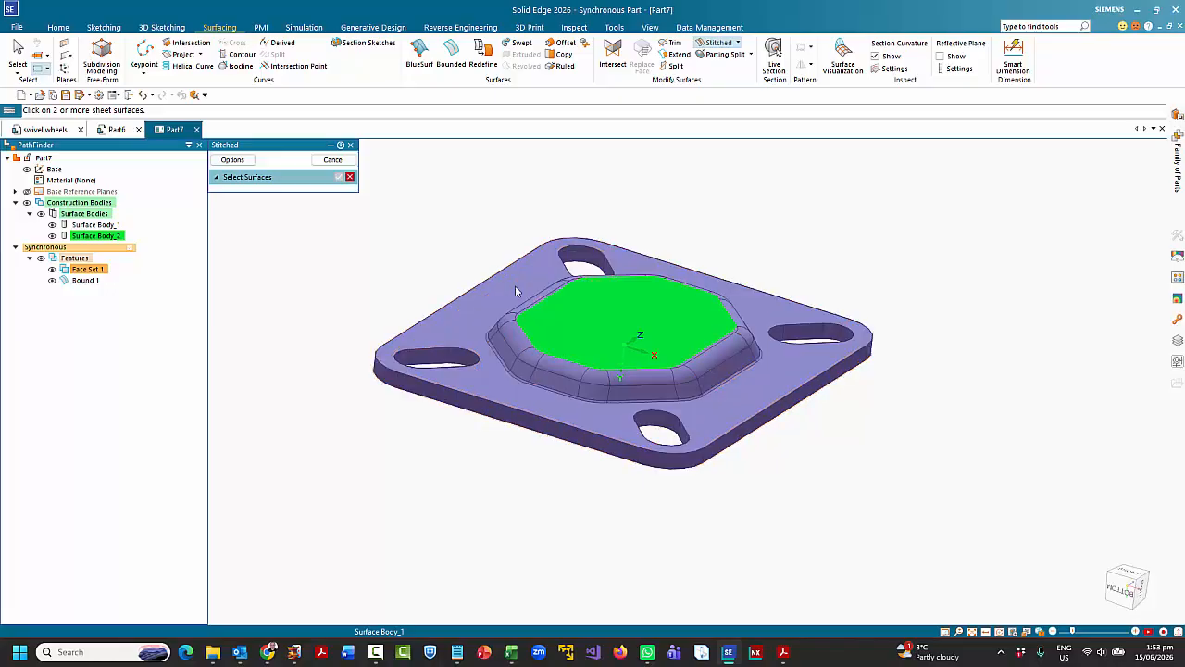
click(516, 287)
right_click(623, 180)
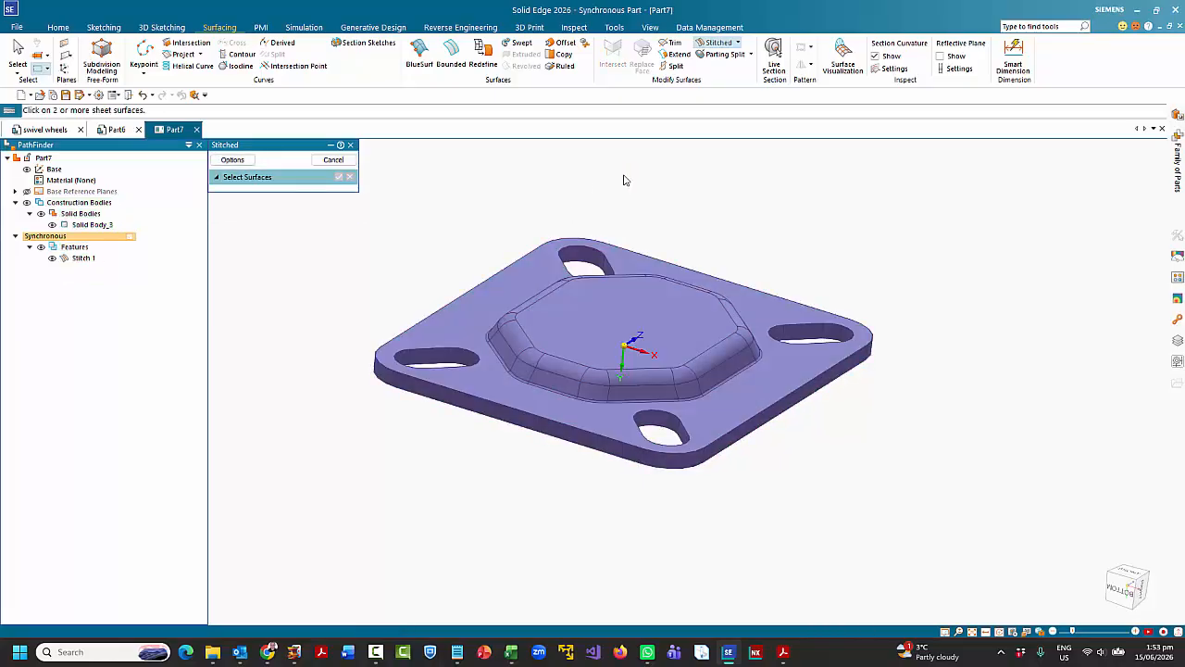
click(333, 160)
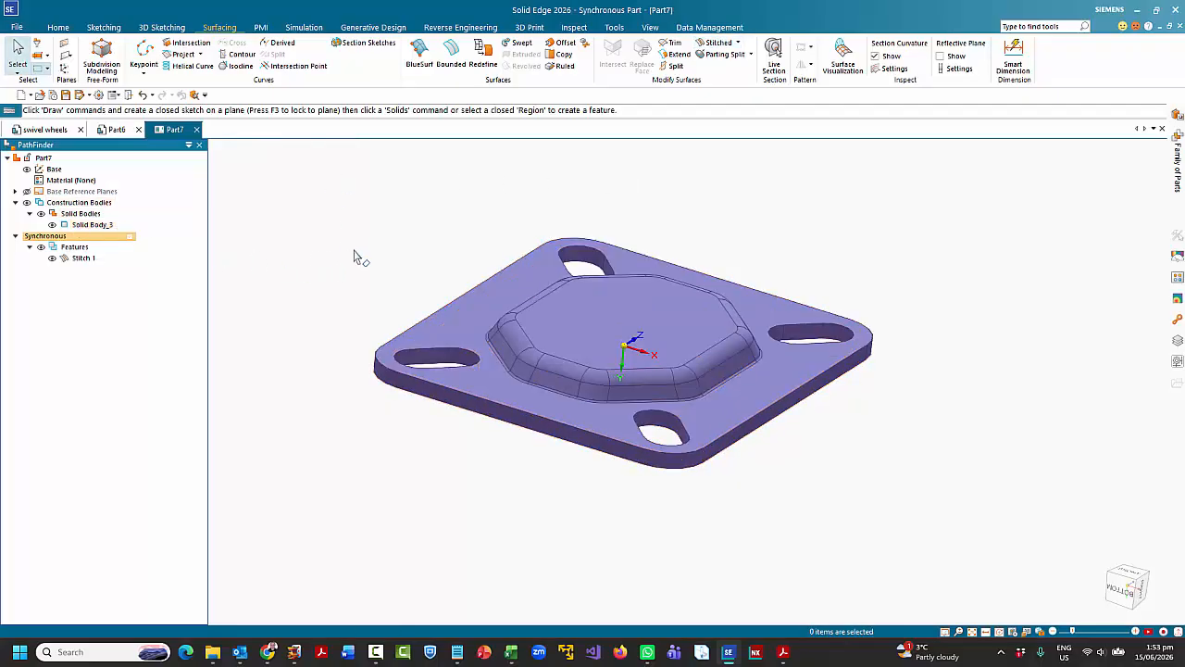
Convert the stitched solid construction body into a design body.
click(82, 228)
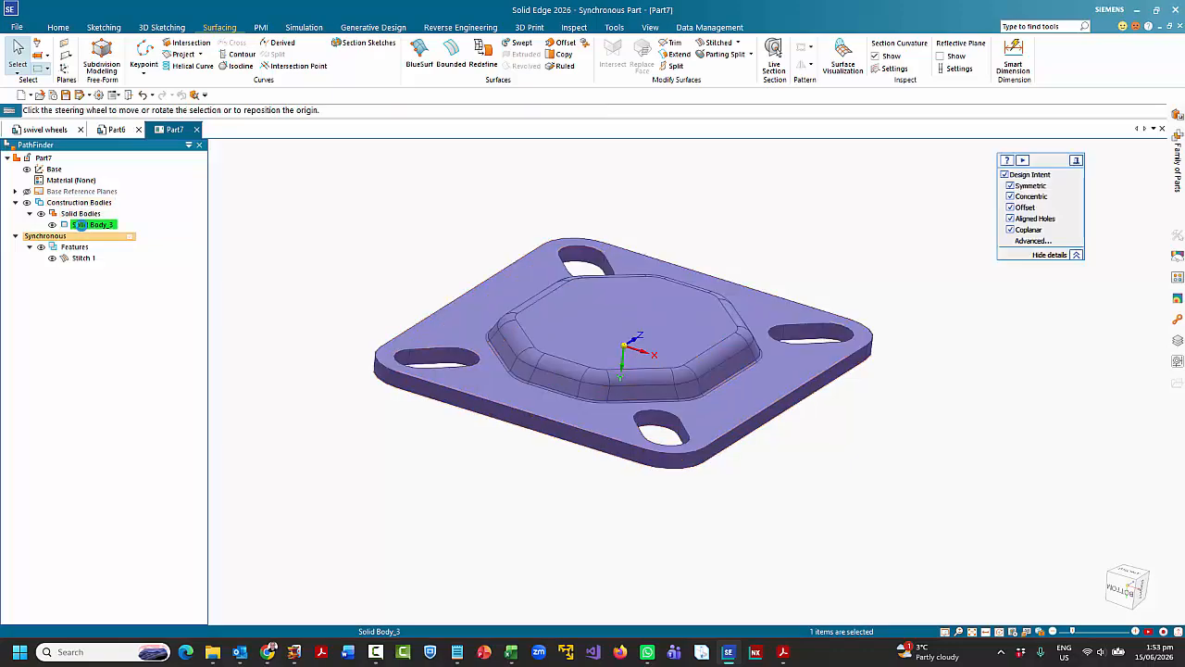
right_click(81, 227)
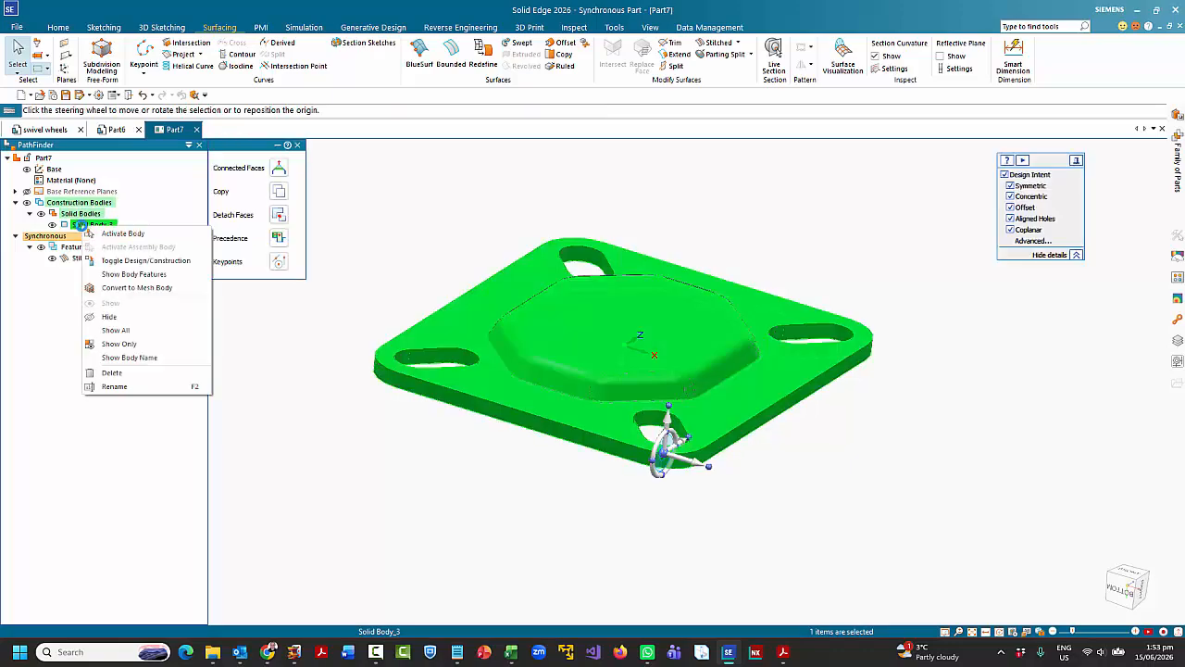
click(144, 262)
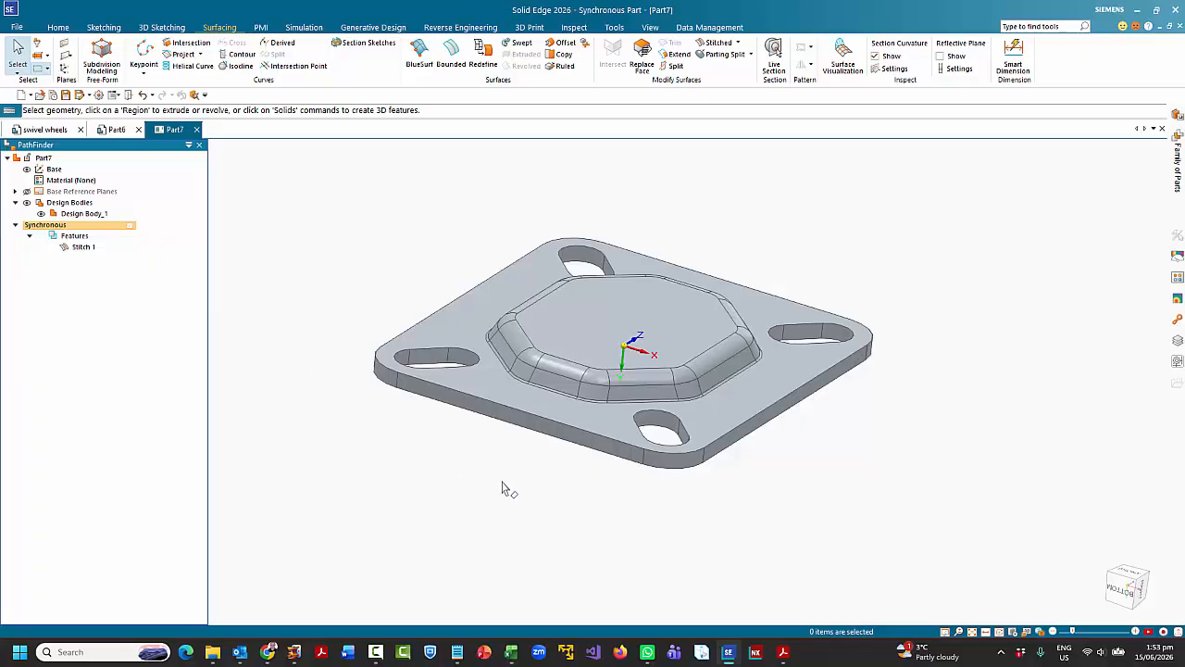
Select the end face, corner and slot faces at one end of the plate and try to move them outward with Symmetric design intent.
middle_drag(502, 489, 463, 450)
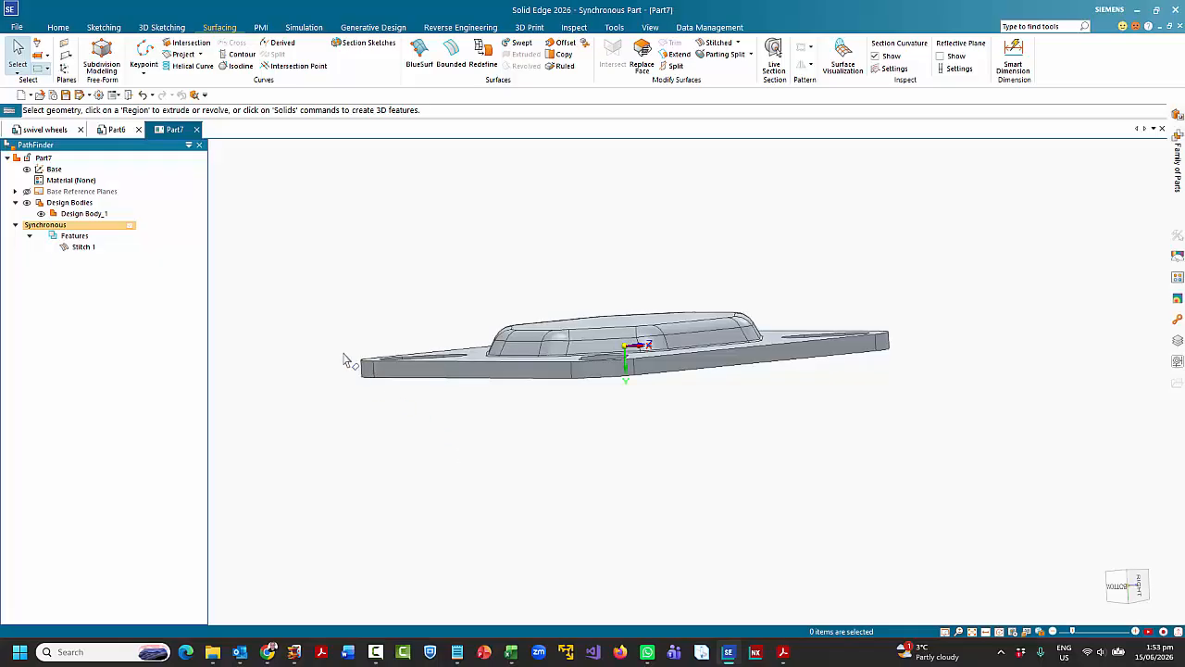
drag(329, 302, 488, 459)
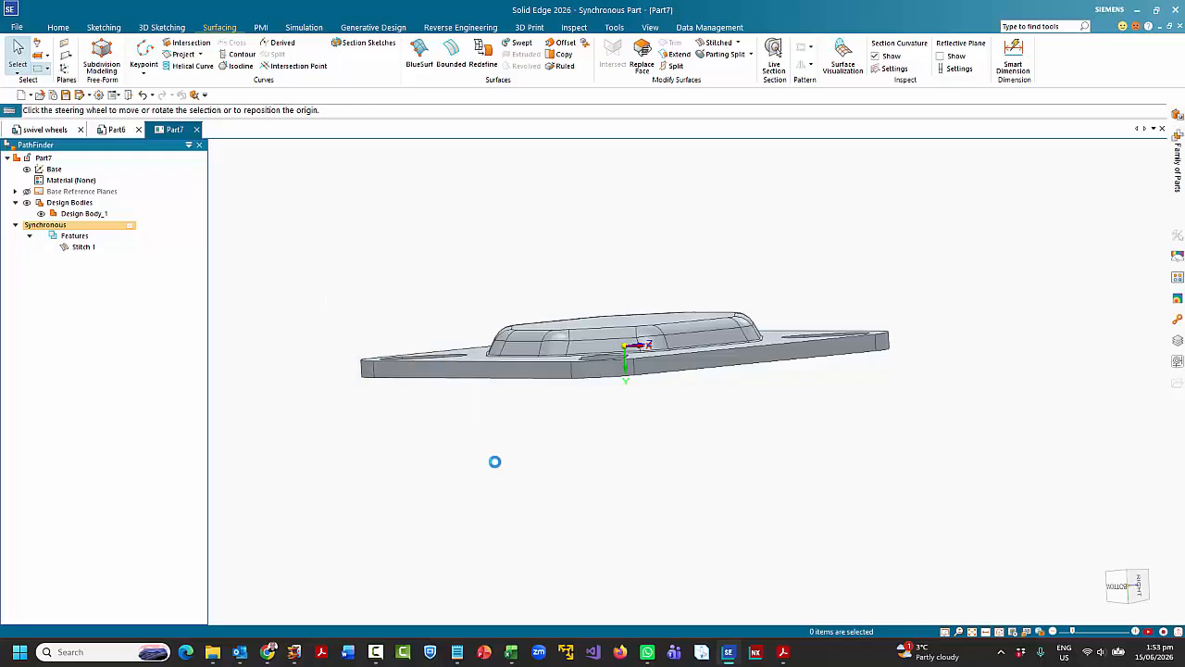
ctrl+click(501, 375)
key(ctrl+i)
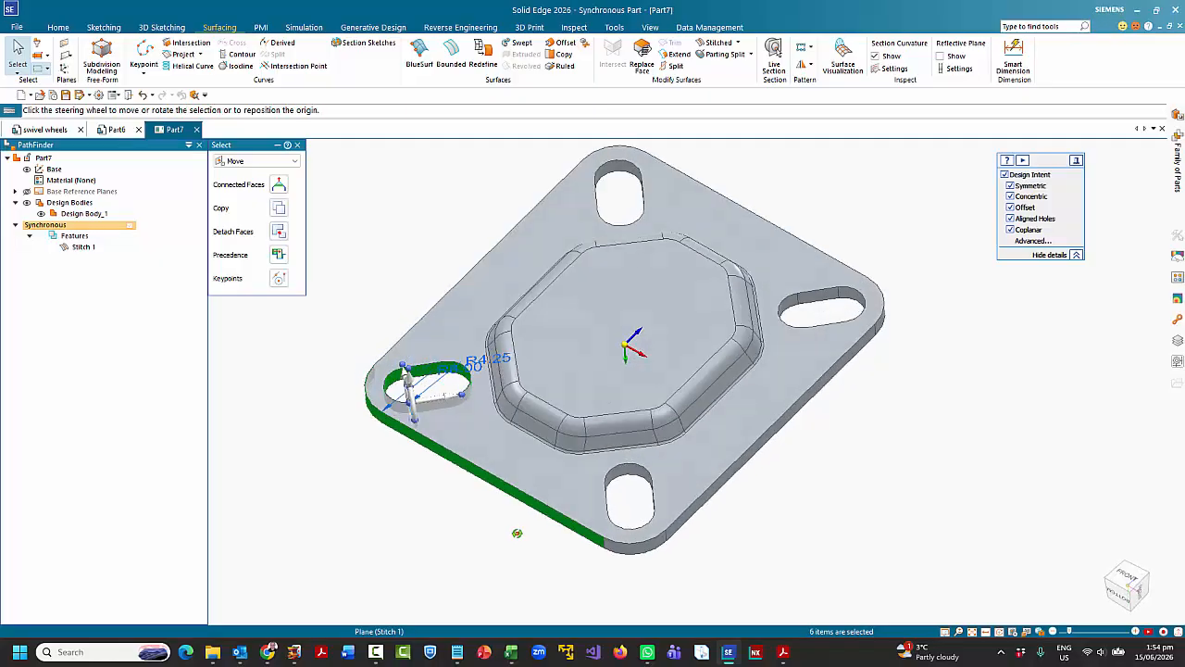
drag(426, 408, 468, 461)
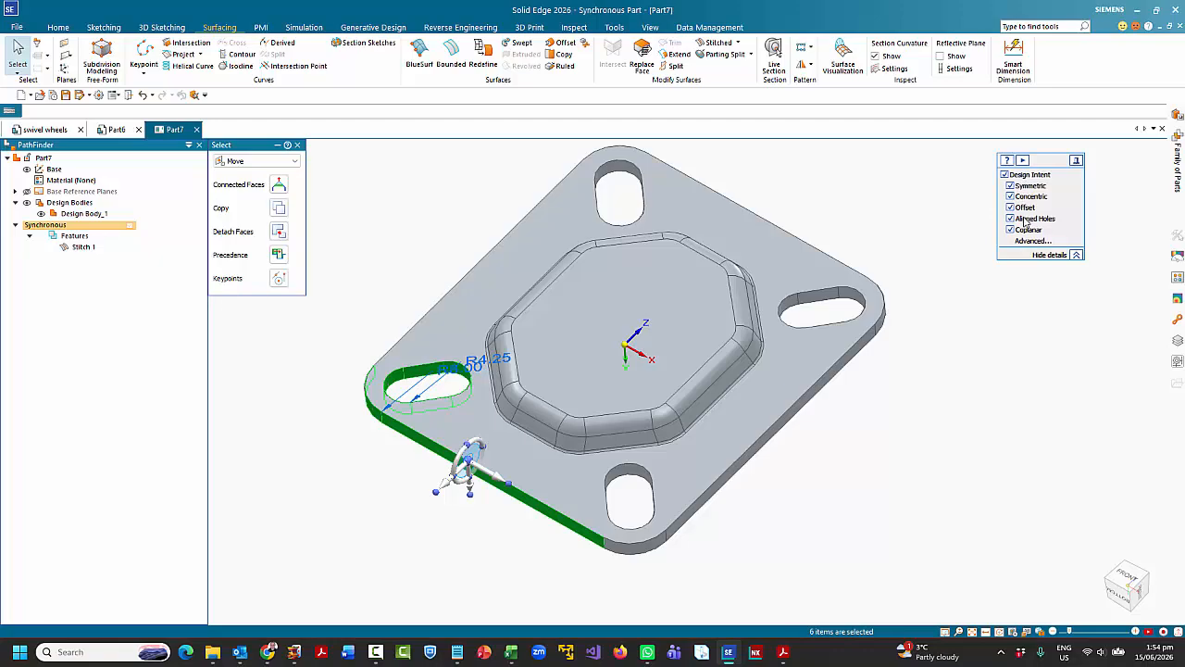
click(469, 476)
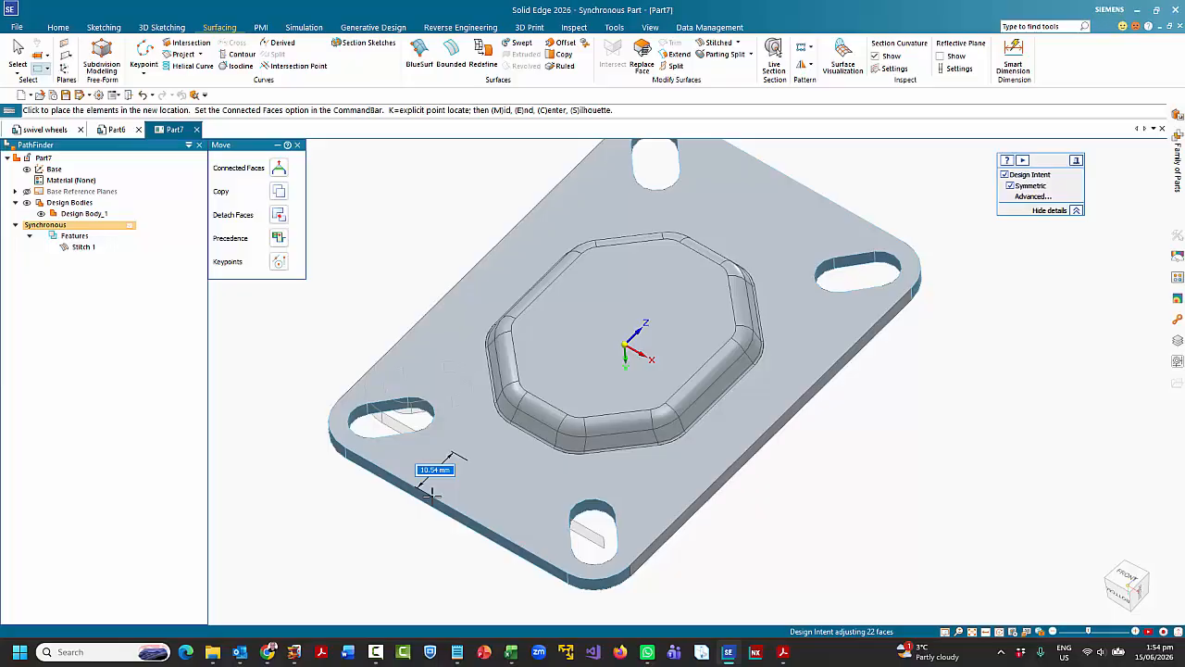
click(425, 495)
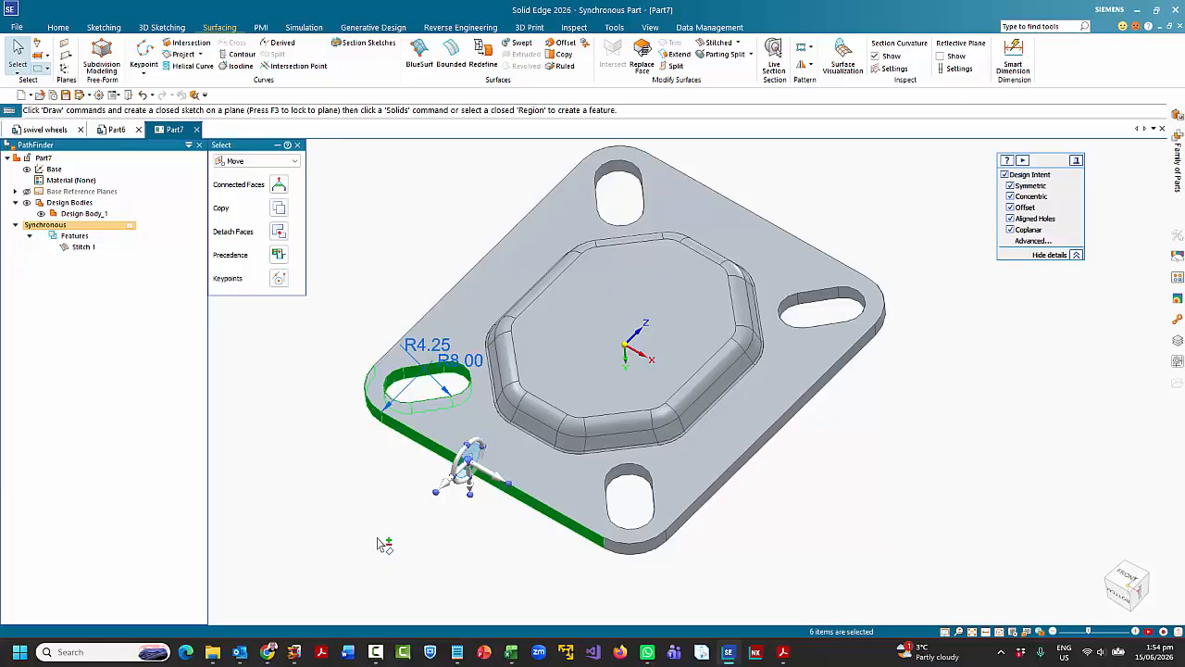
Inspect the plate's underside, return to the swivel wheels document and view the imported wheel model from the side.
middle_drag(386, 559, 414, 243)
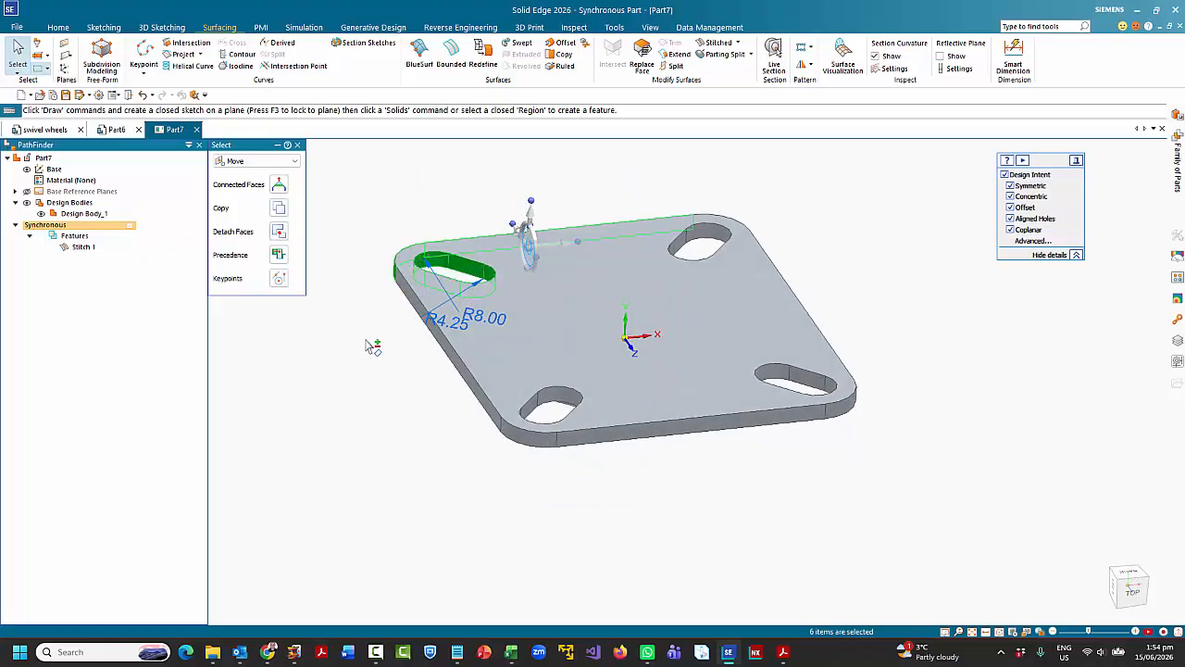
click(53, 131)
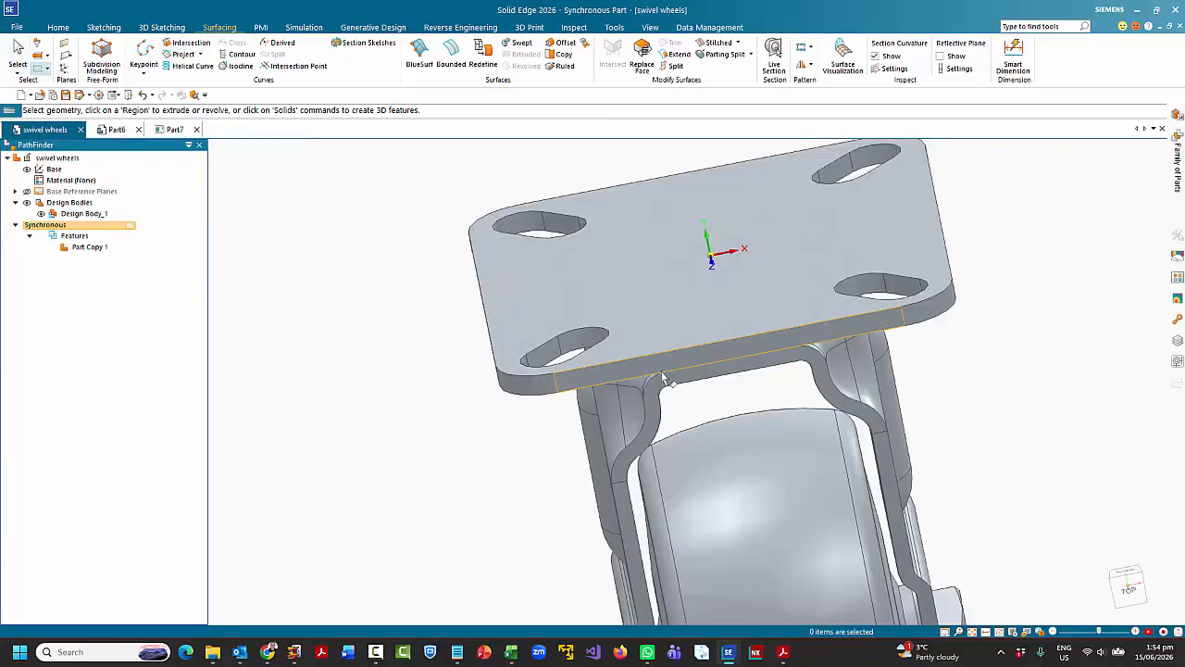
middle_drag(687, 360, 223, 384)
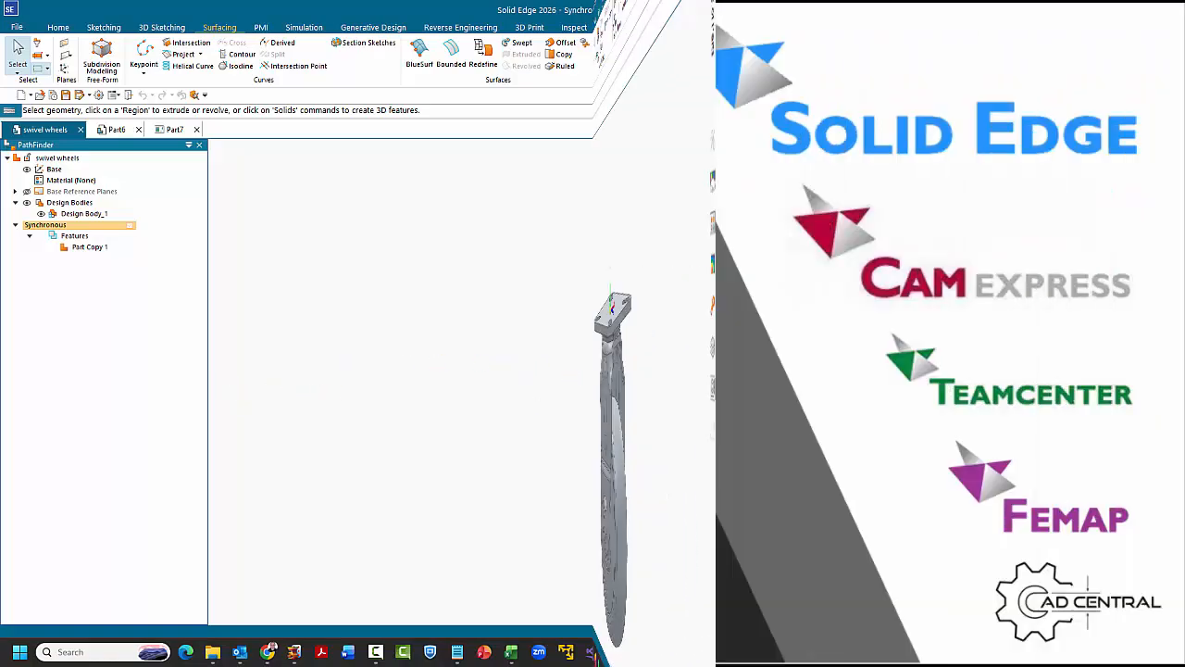